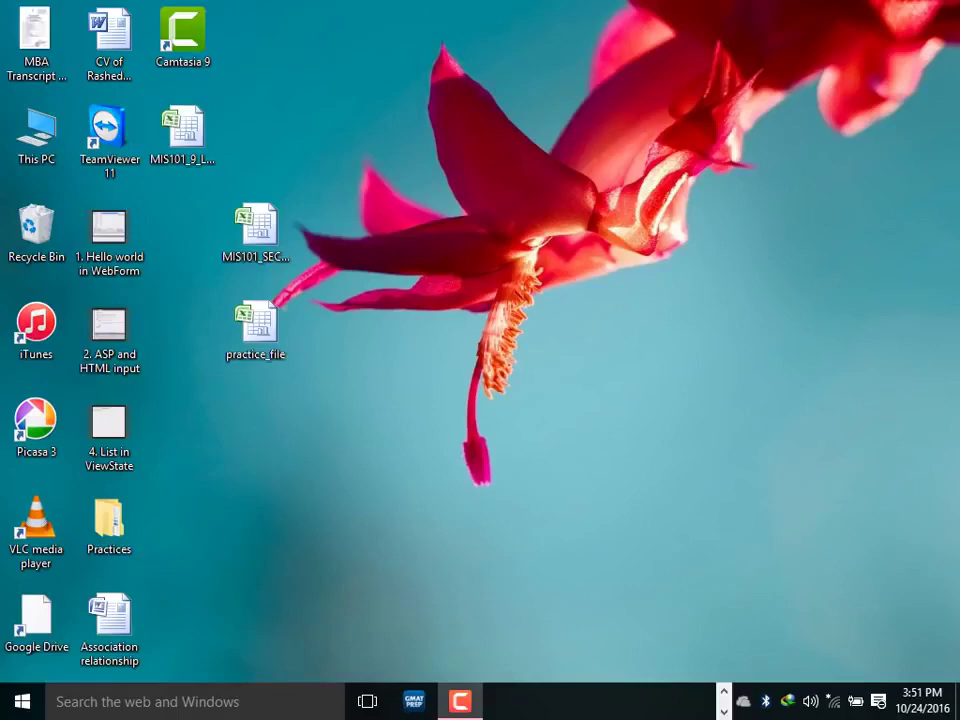
Open the MIS101_SEC7_LAB1 workbook from the desktop in Excel.
left_click(256, 230)
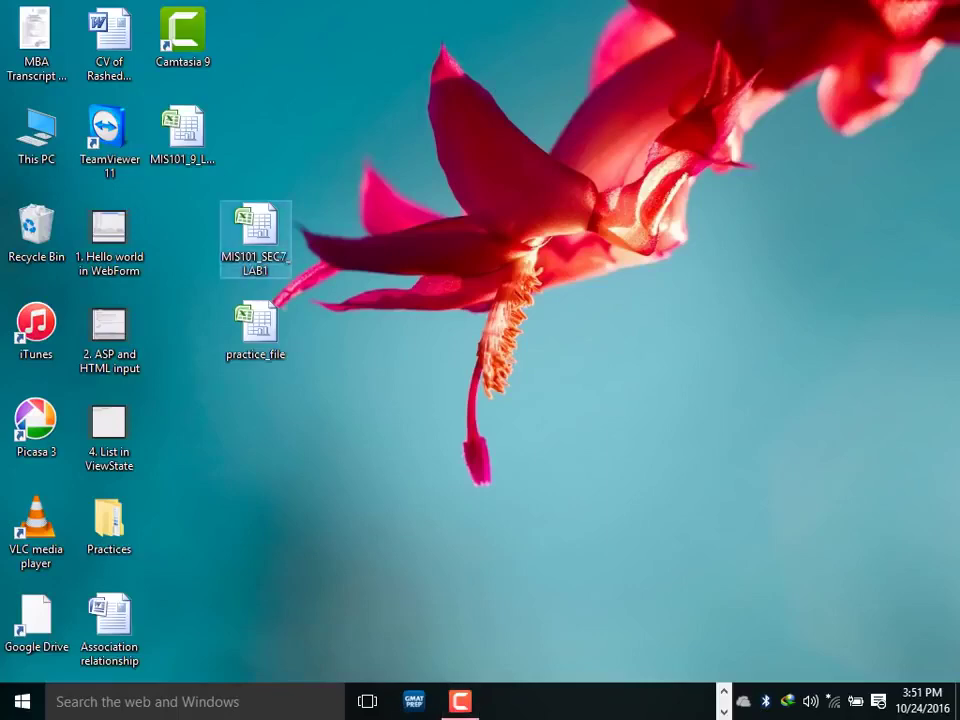
double_click(256, 230)
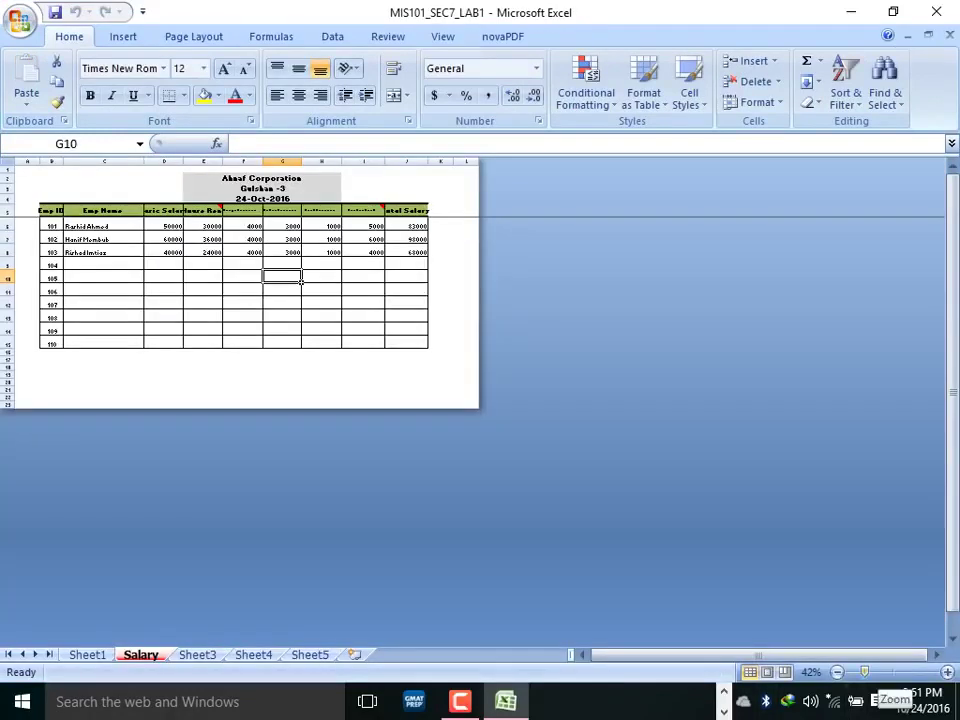
Zoom the sheet view to 100% and move to Sheet4.
left_click_drag(864, 672, 890, 672)
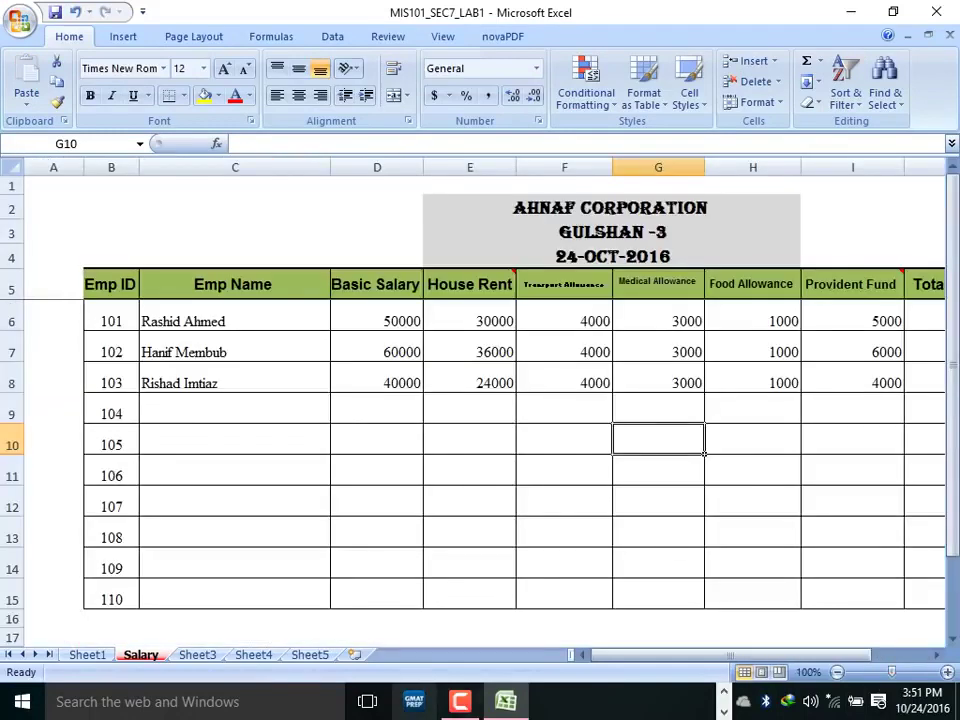
key("ctrl+Page_Down")
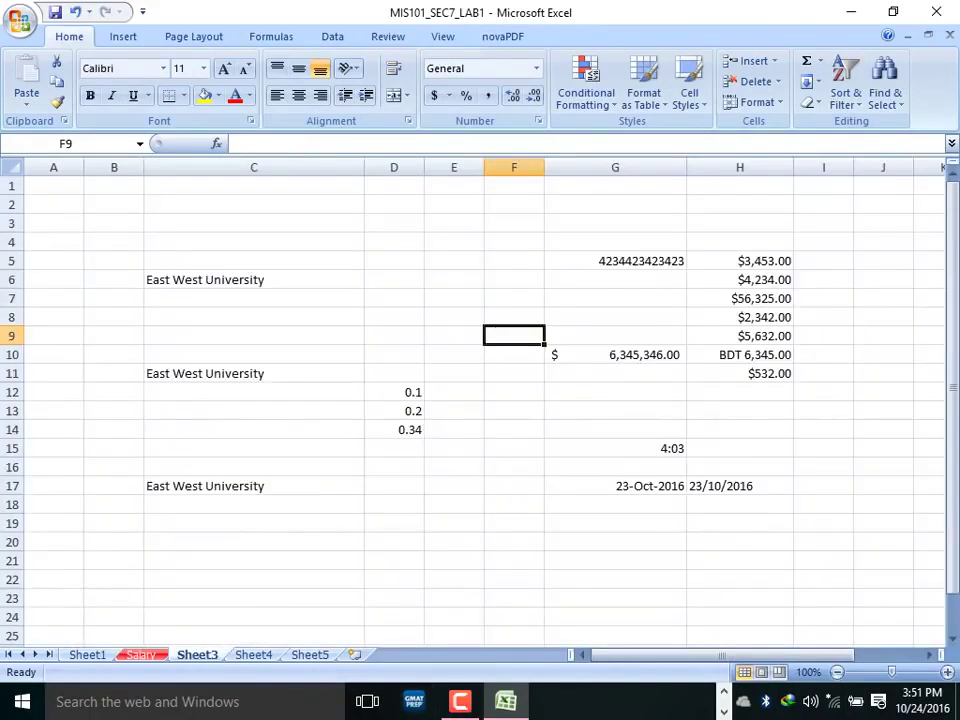
key("ctrl+Page_Down")
key("ctrl+Page_Down")
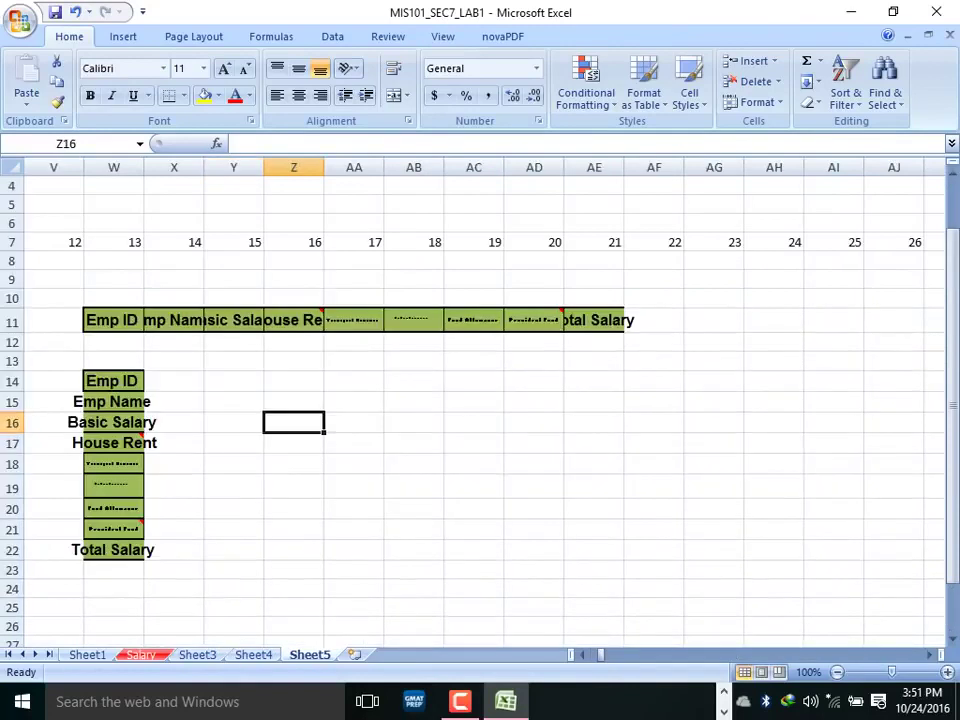
key("ctrl+Page_Up")
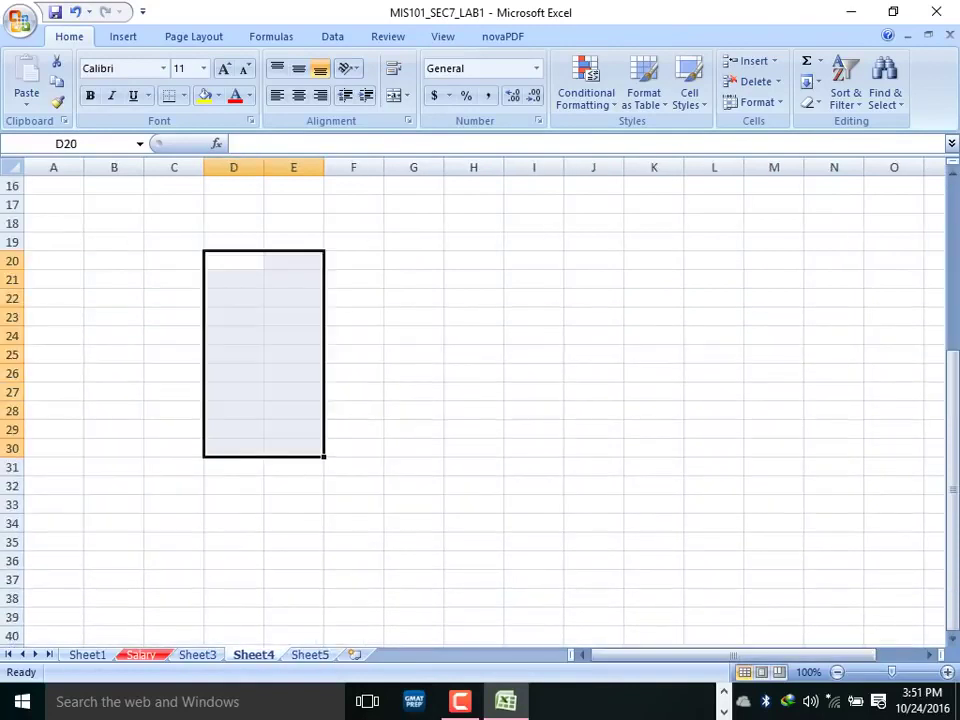
left_click(233, 336)
Enter 45 in cell D20 and 343 in cell D27 on Sheet4.
left_click(233, 260)
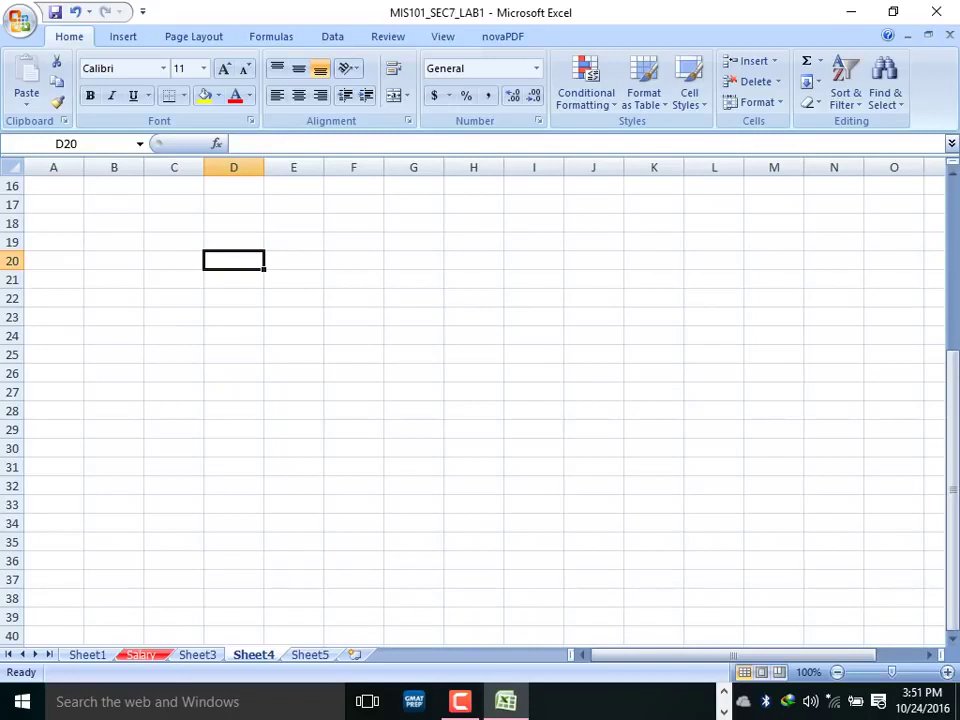
type("45")
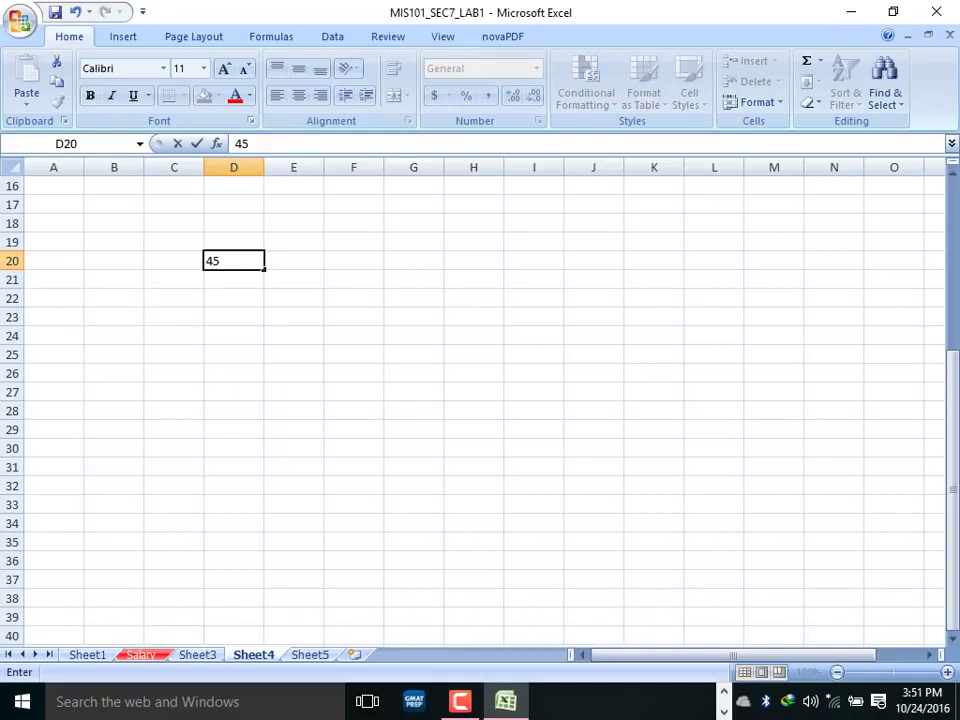
key("Return")
key("Down")
key("Down")
key("Down")
key("Down")
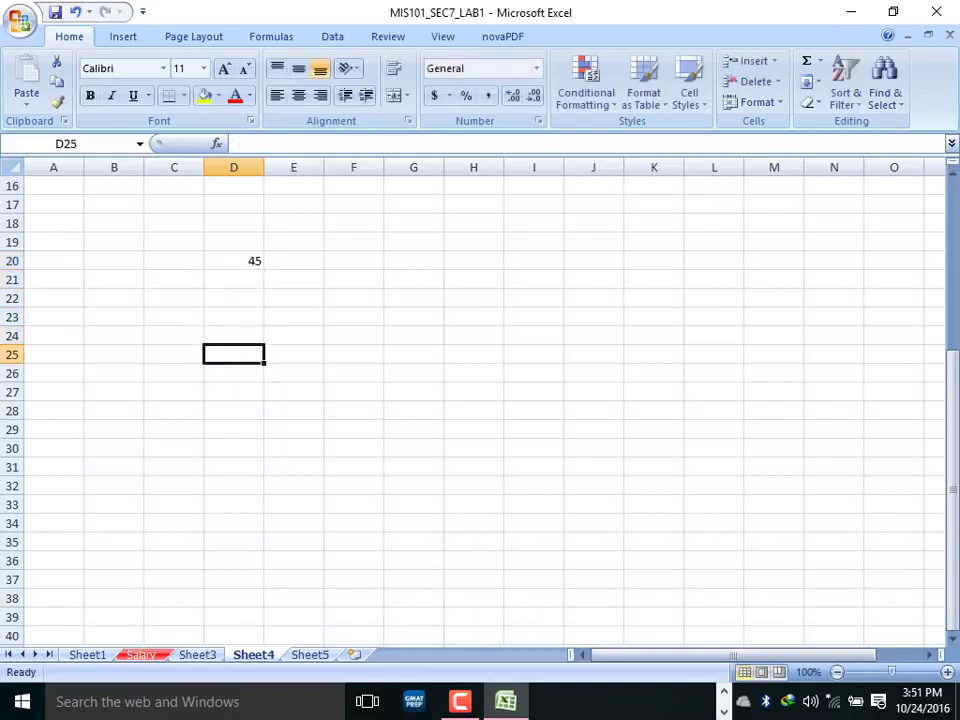
key("Down")
key("Down")
type("343")
key("Return")
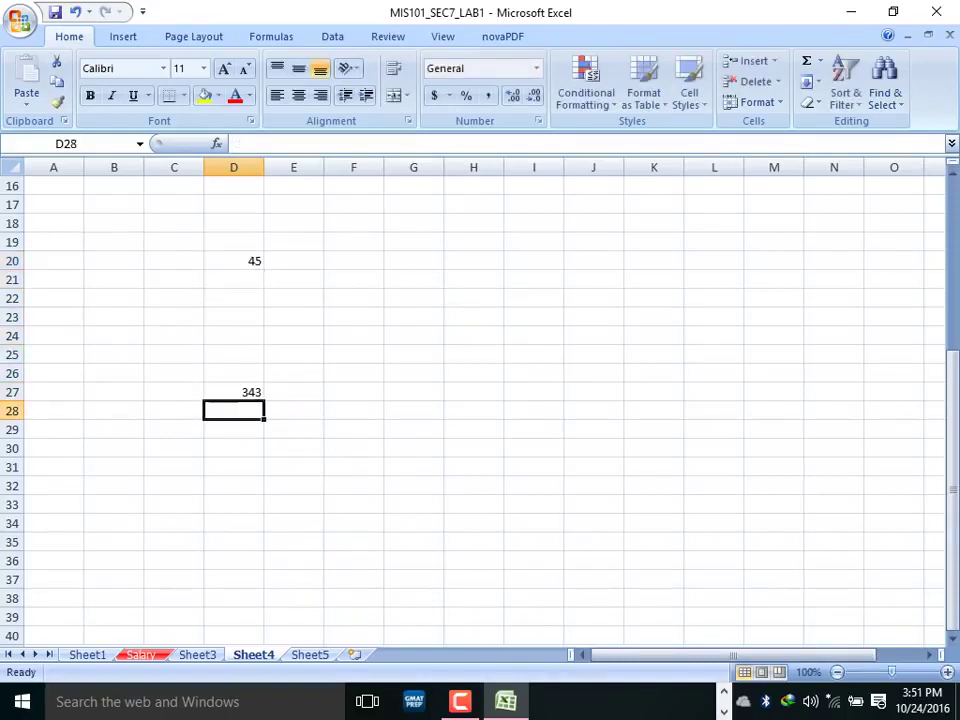
Check D20's value, then begin a formula in G23 with an equals sign.
left_click(353, 317)
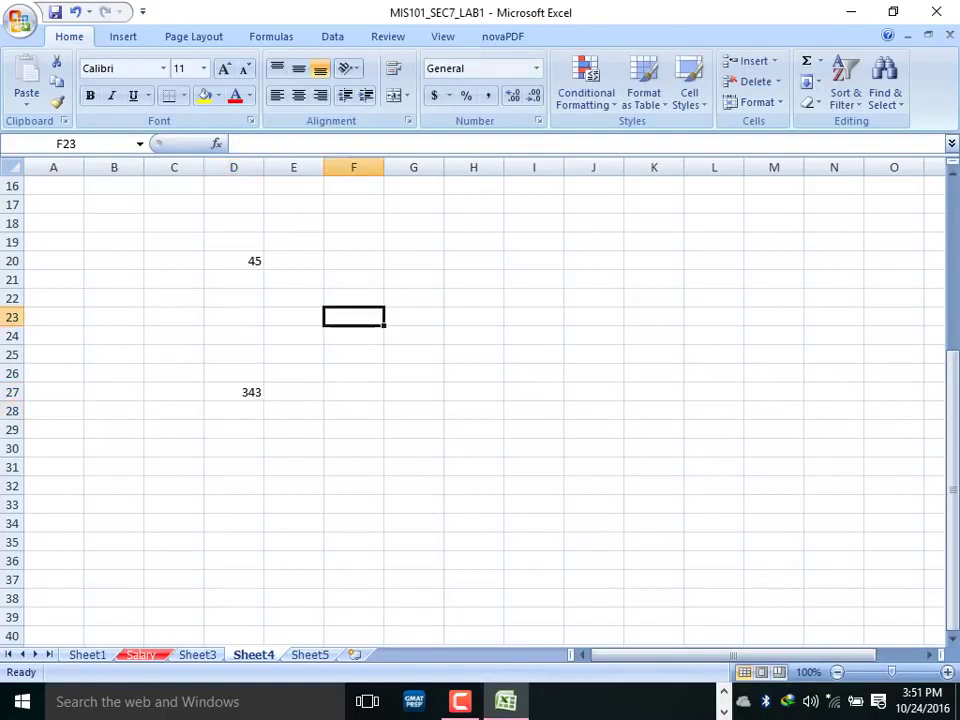
left_click(233, 260)
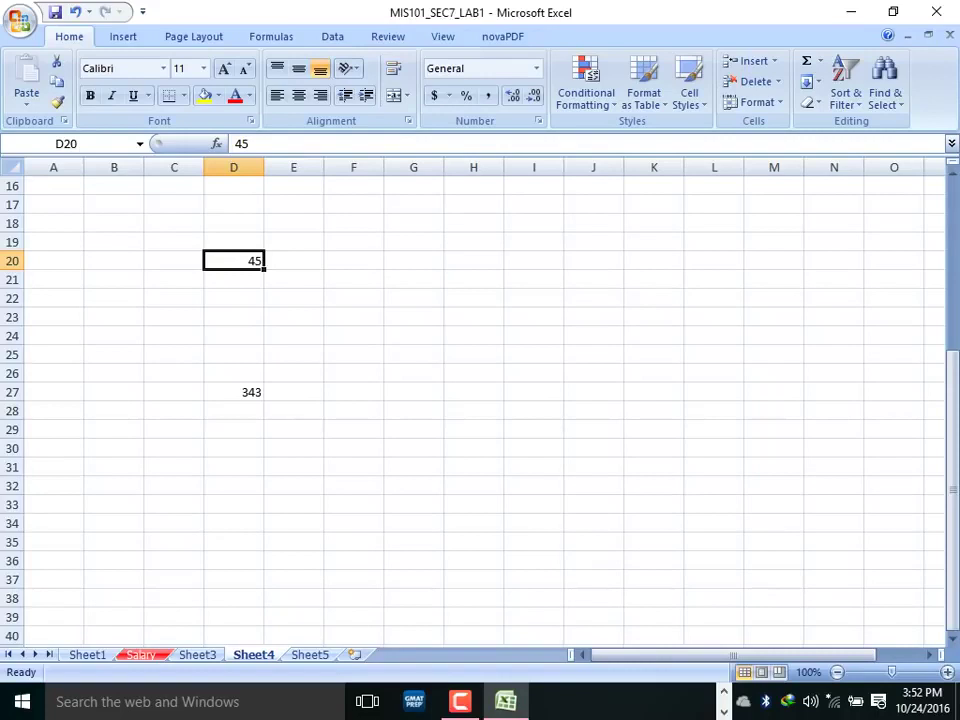
left_click(413, 316)
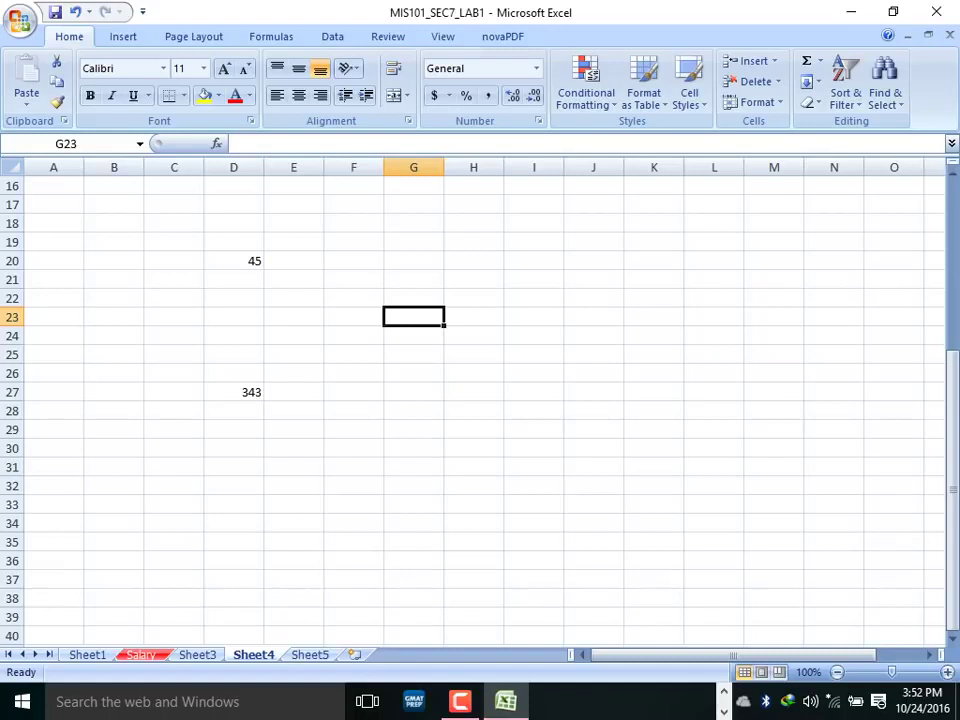
type("=")
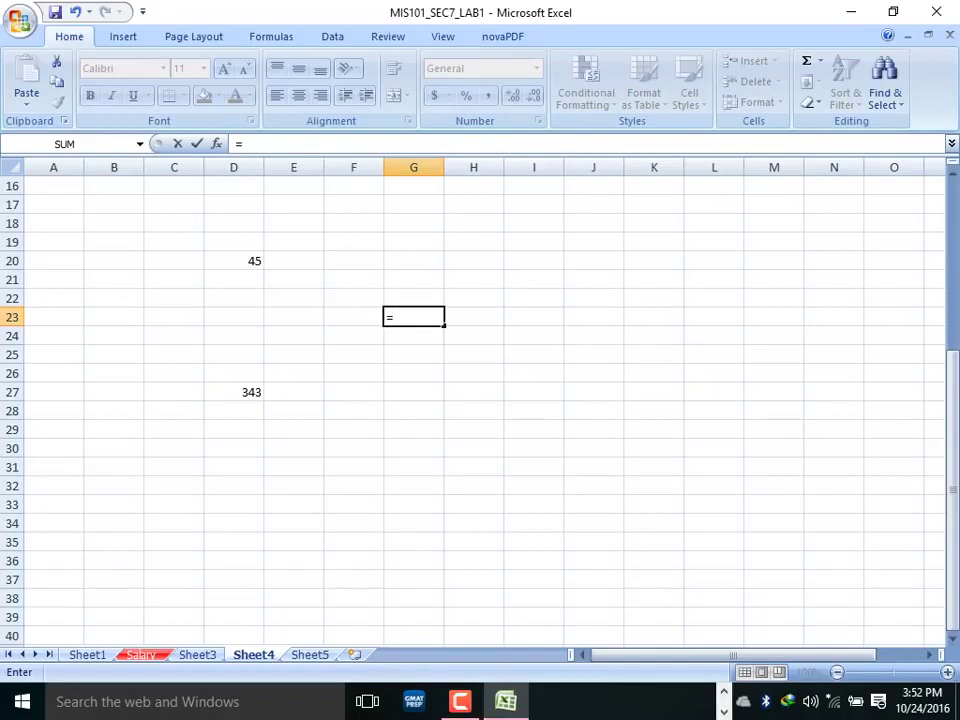
Finish G23's formula as =D20, showing 45, then go to Sheet1.
left_click(233, 261)
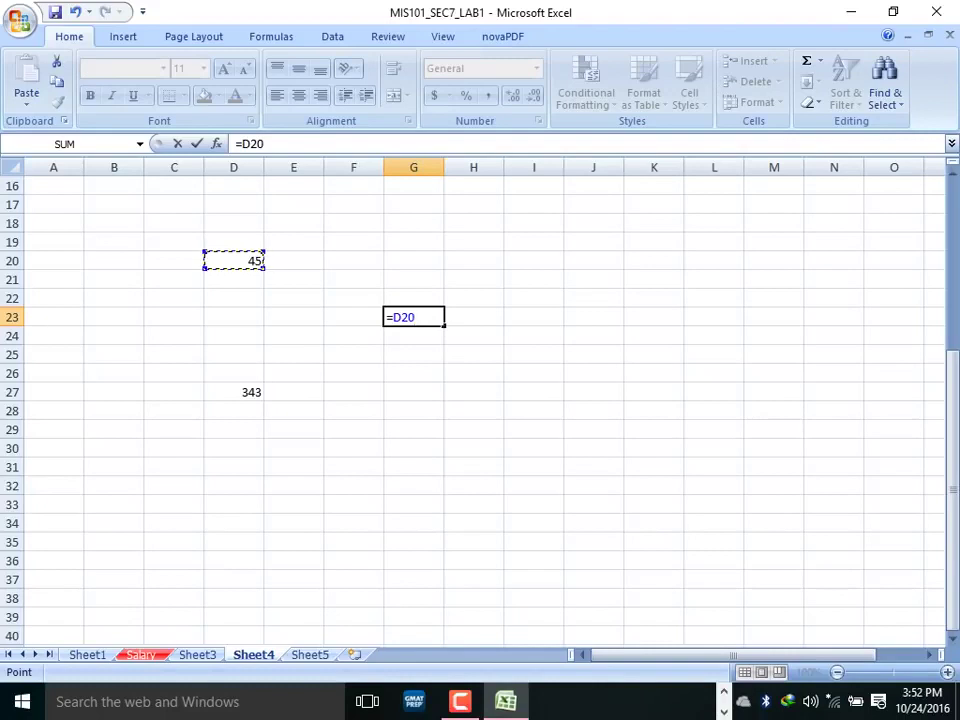
key("Return")
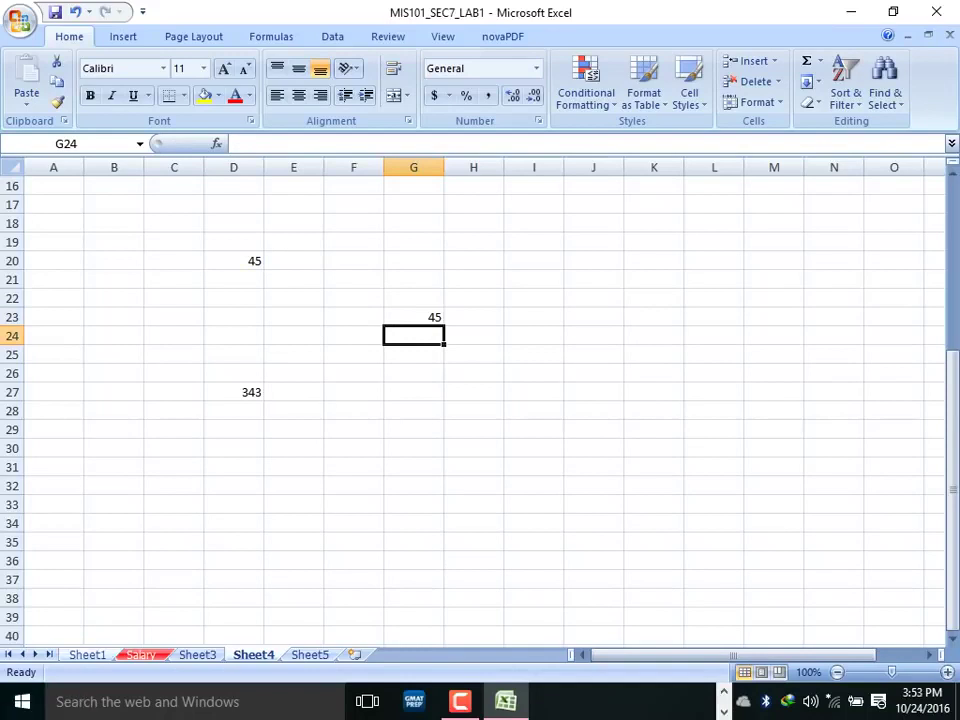
left_click(87, 654)
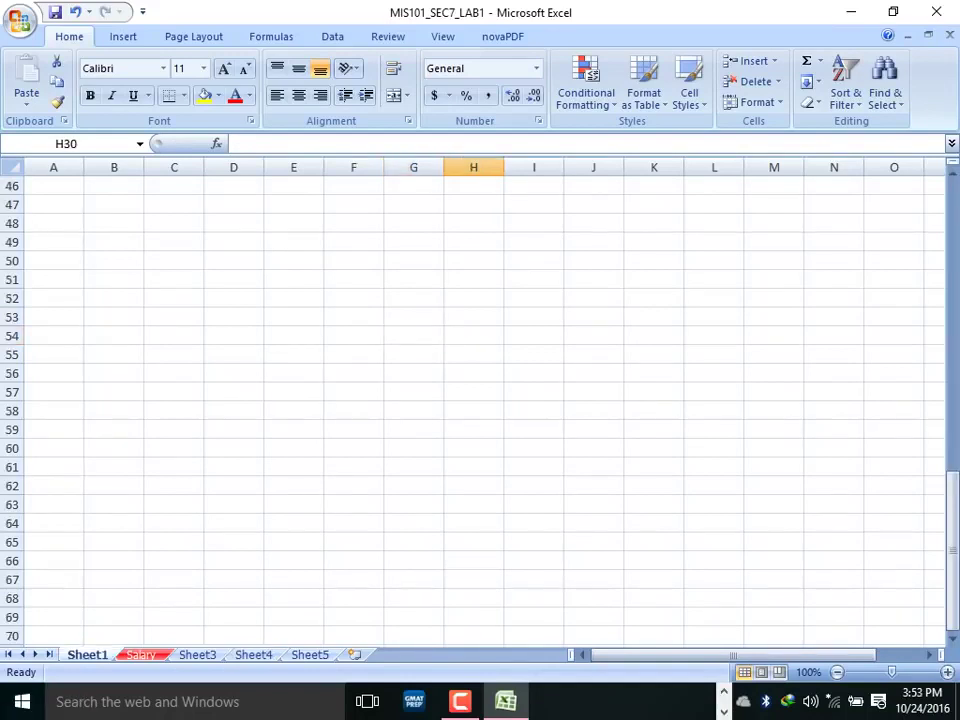
Link Sheet1 cell B52 to Sheet4's G23 with =Sheet4!G23, showing 45.
left_click(114, 298)
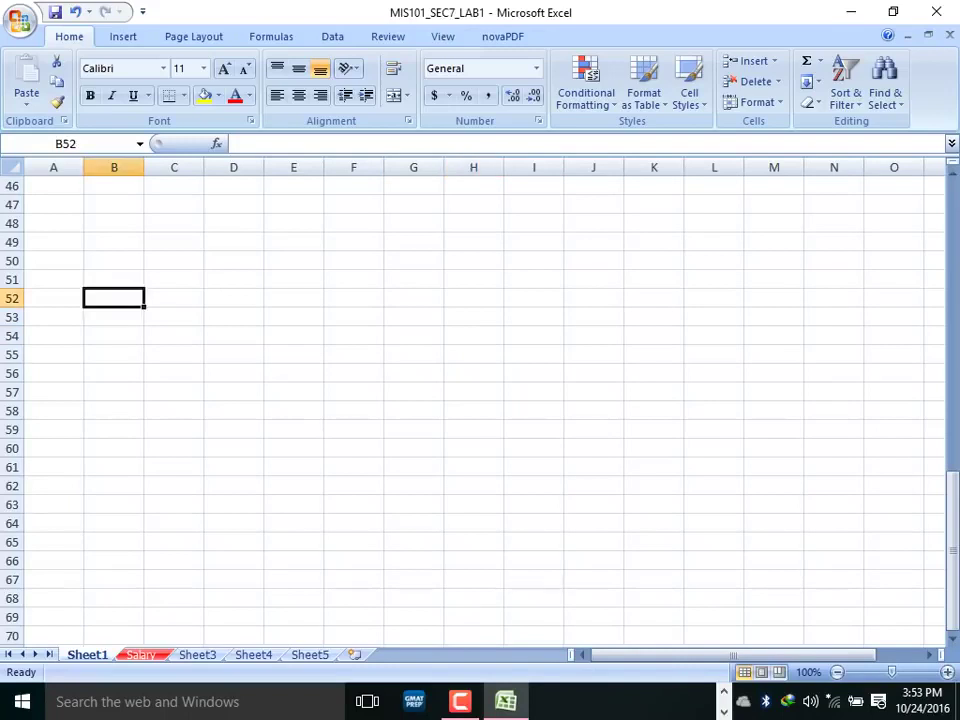
type("=")
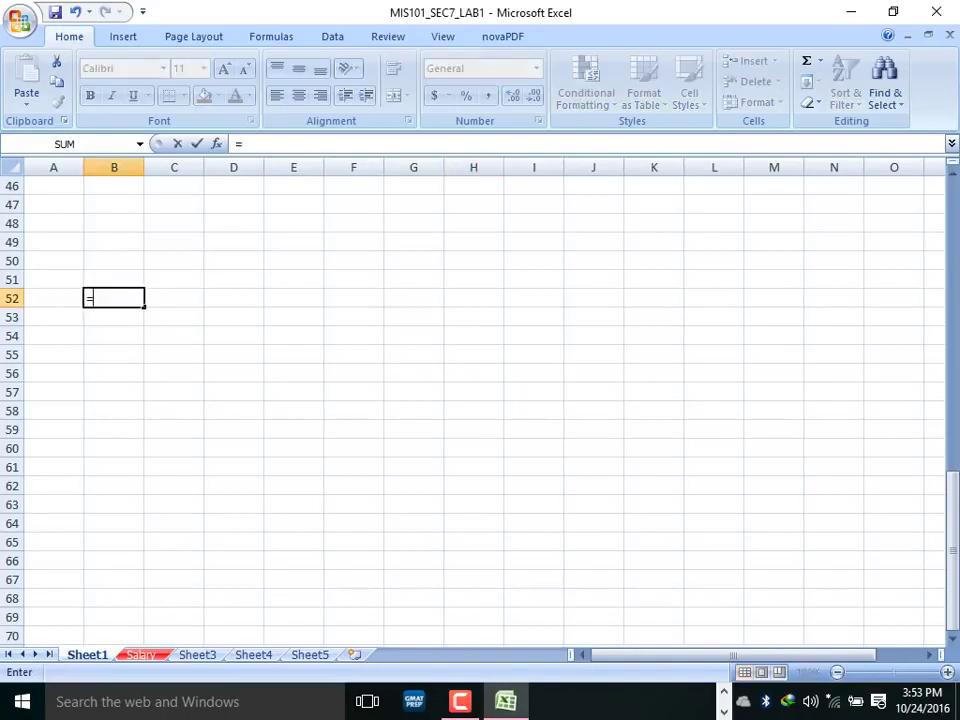
key("ctrl+Page_Down")
key("ctrl+Page_Down")
key("ctrl+Page_Down")
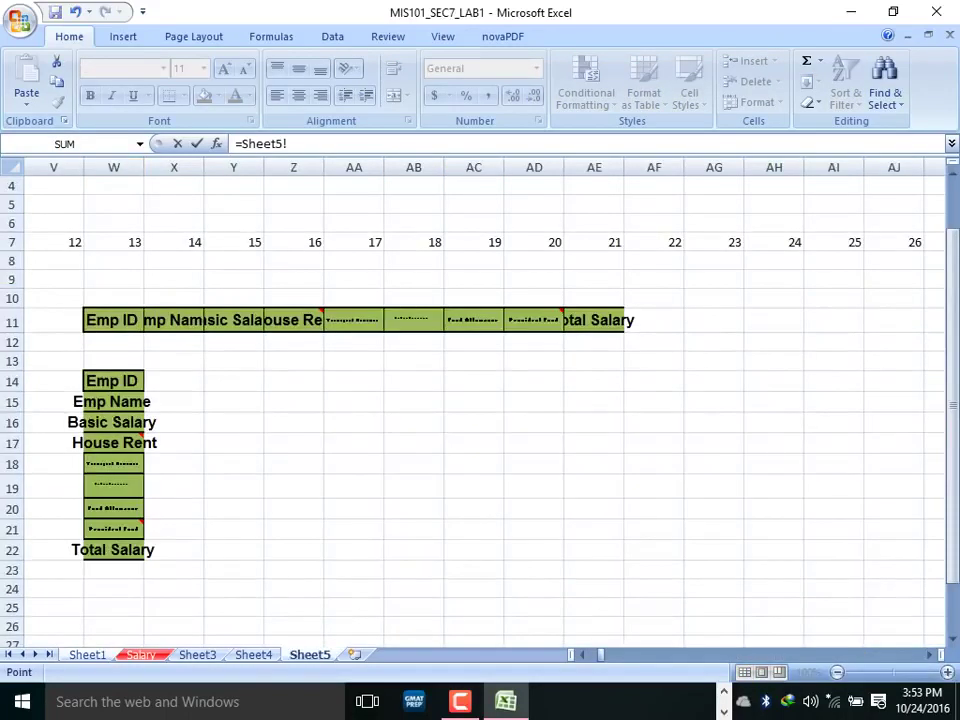
key("ctrl+Page_Up")
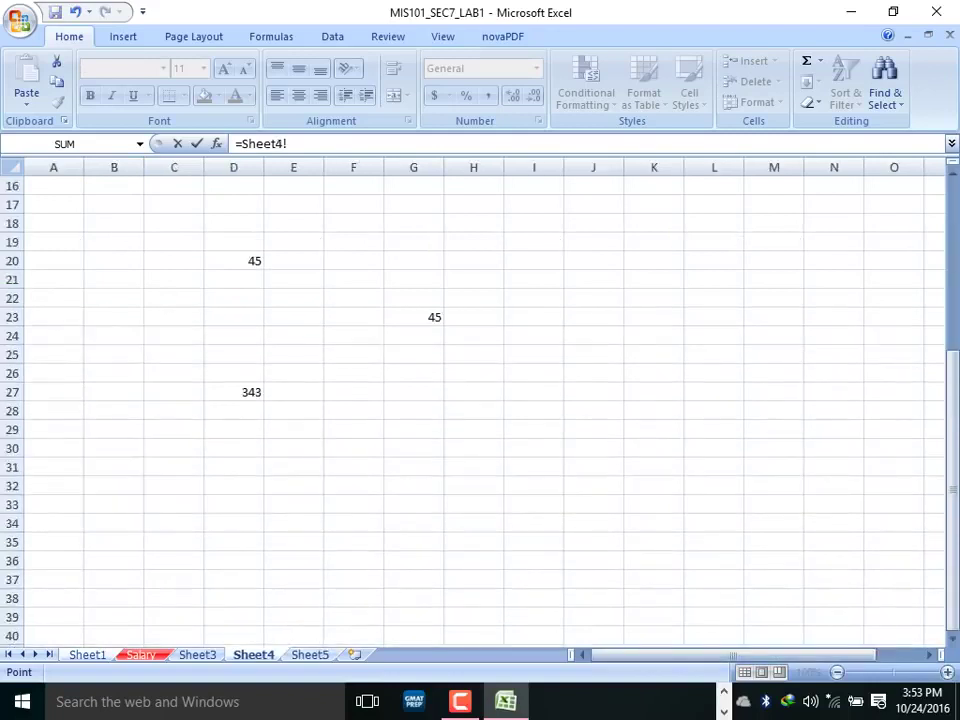
left_click(413, 317)
key("Return")
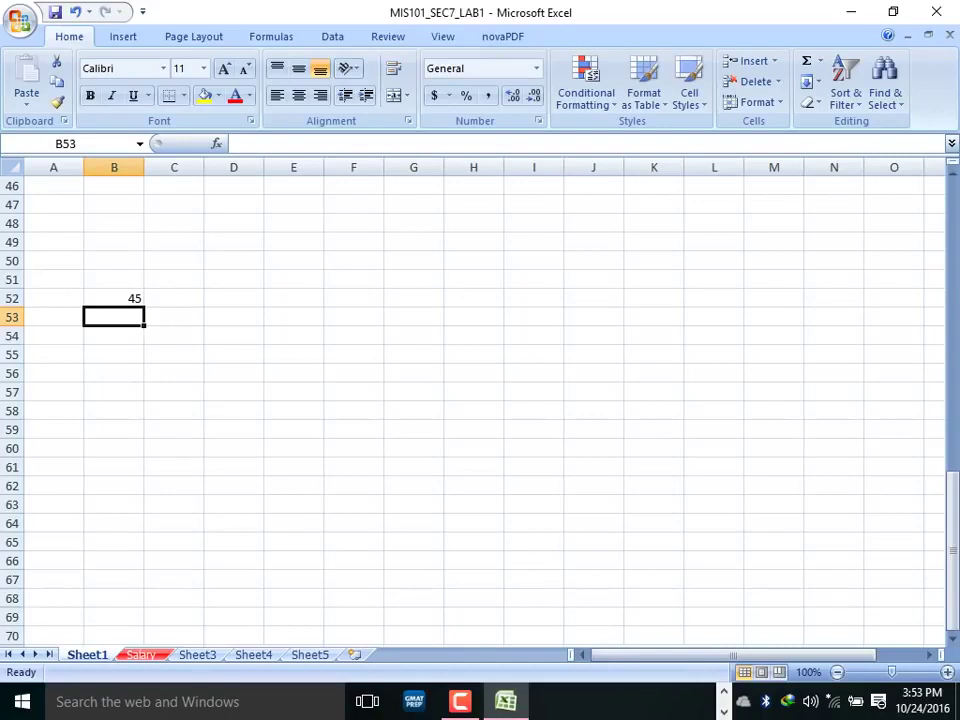
key("ctrl+Page_Down")
key("ctrl+Page_Down")
key("ctrl+Page_Down")
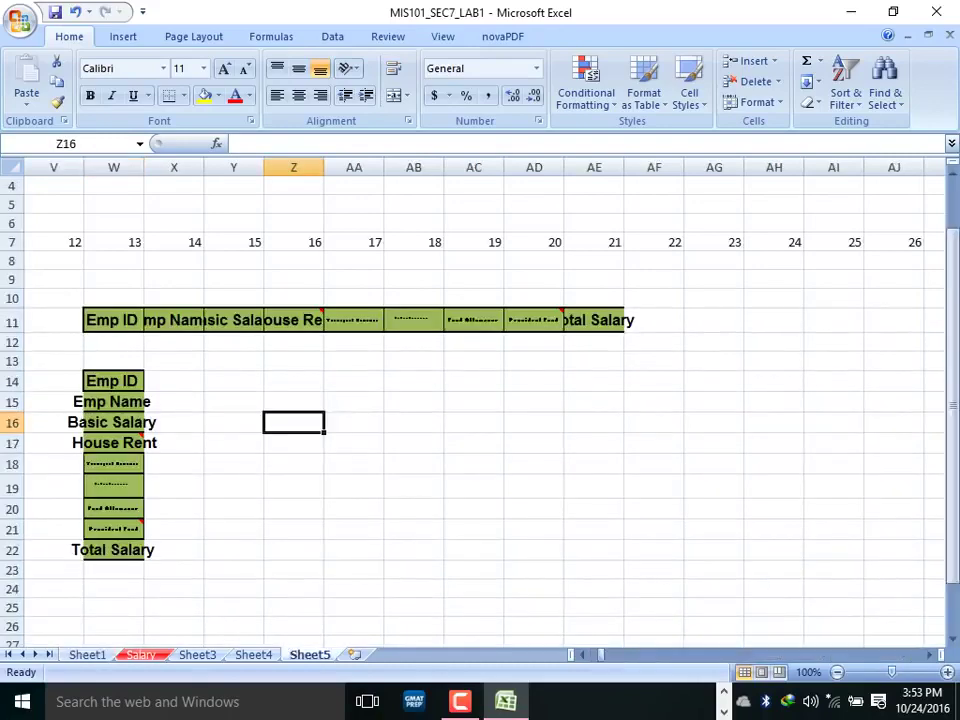
Delete Sheet5 from the workbook.
key("ctrl+Page_Up")
key("ctrl+Page_Down")
right_click(320, 654)
left_click(368, 469)
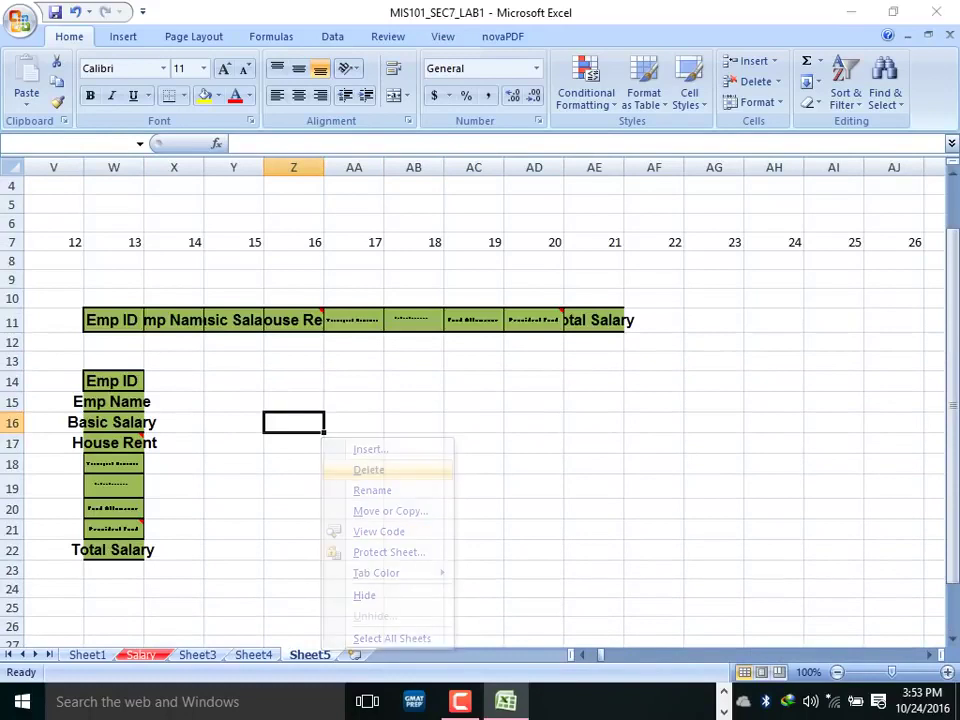
key("Return")
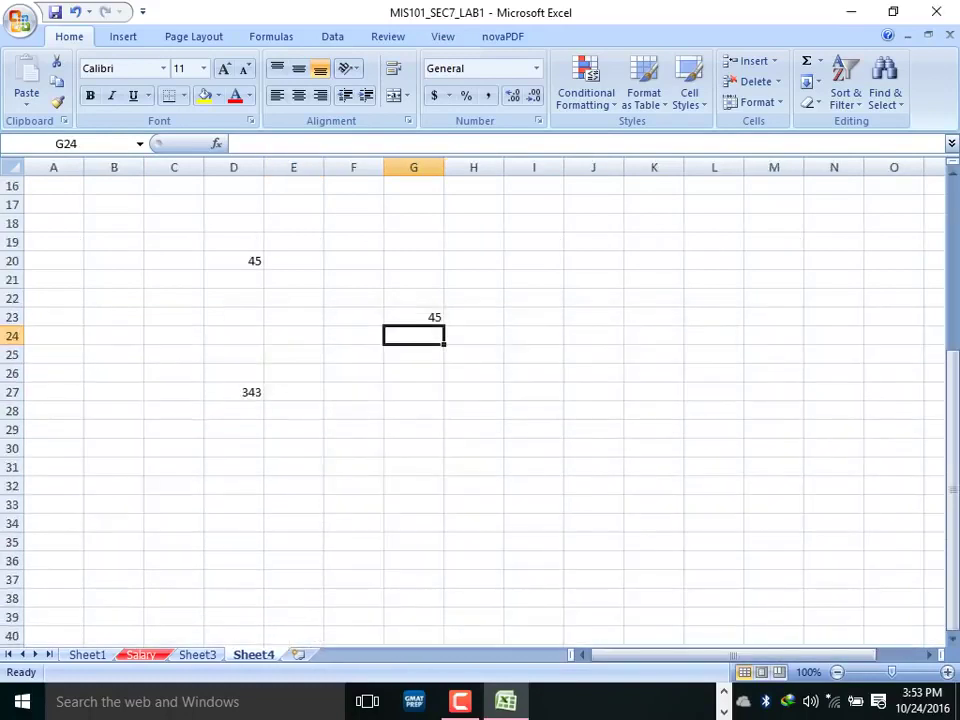
Change Sheet4's D20 to 5324 and confirm G23 and Sheet1's B52 update.
left_click(233, 260)
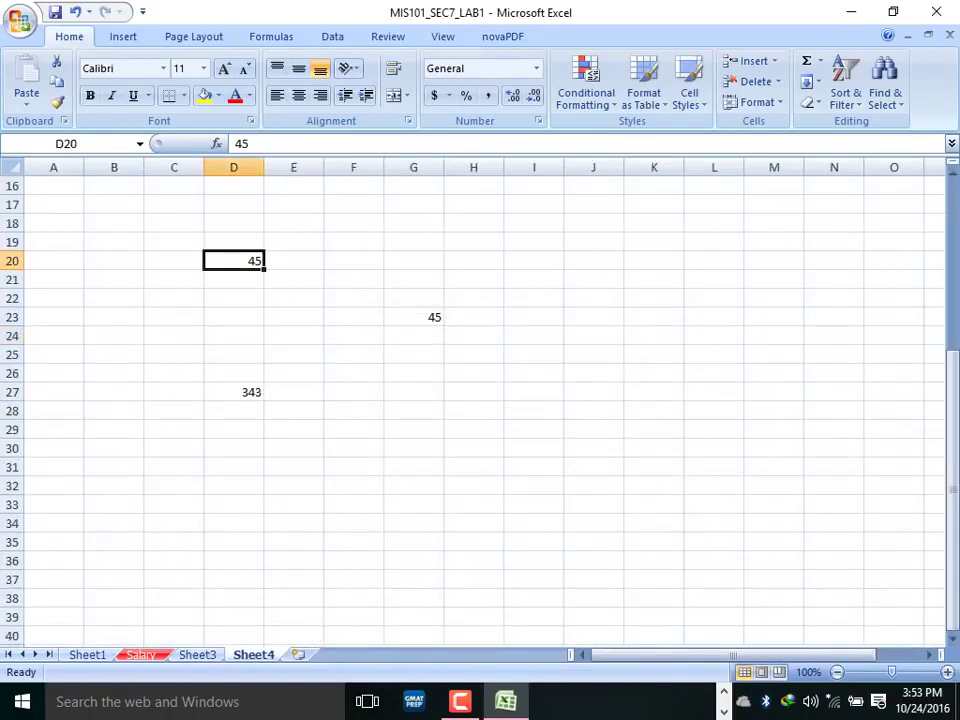
type("5324")
key("Return")
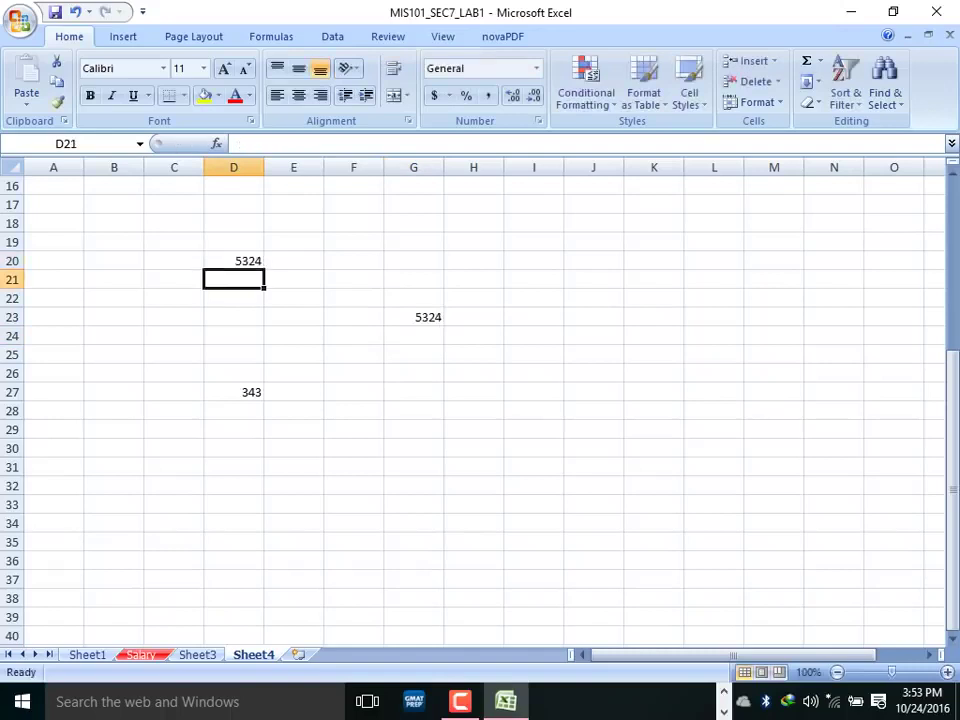
left_click(413, 317)
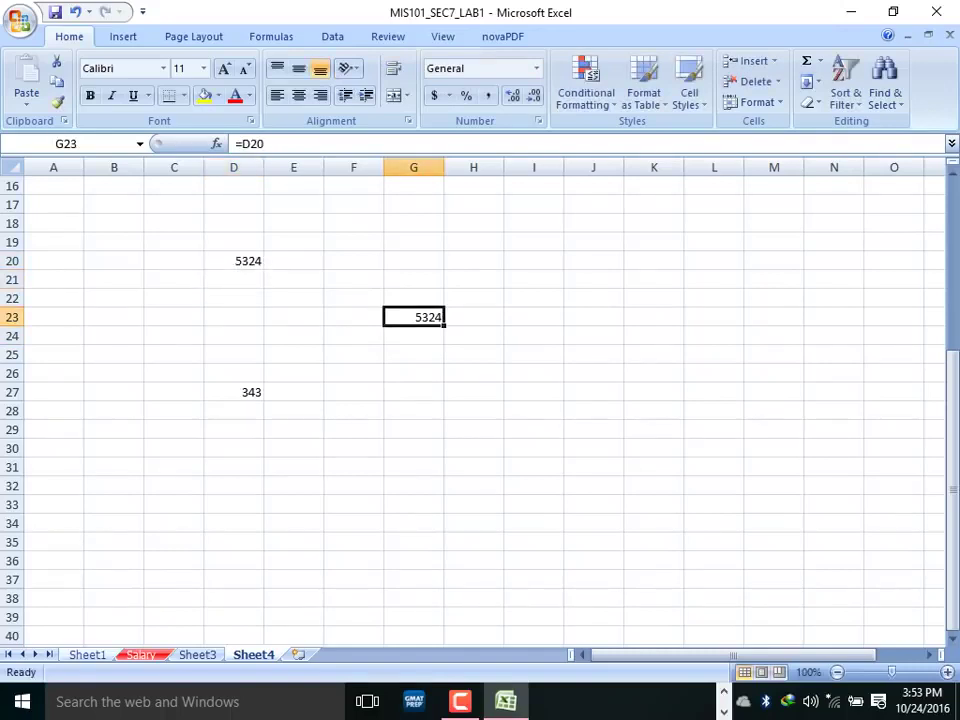
key("ctrl+Page_Up")
key("ctrl+Page_Up")
key("ctrl+Page_Up")
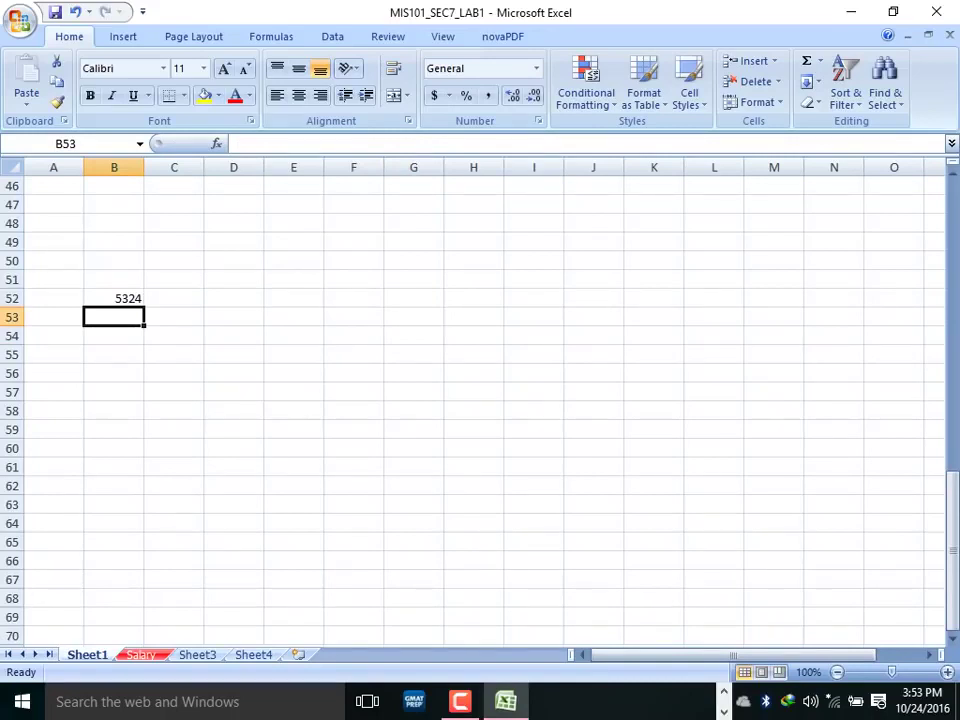
key("ctrl+Page_Down")
key("ctrl+Page_Down")
key("ctrl+Page_Down")
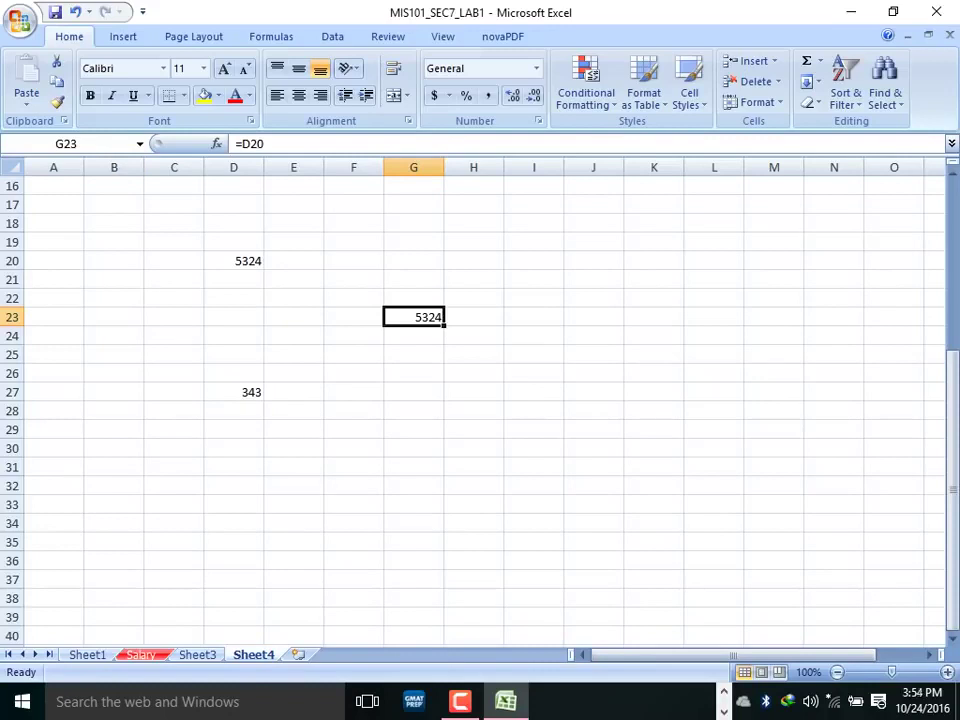
Rewrite G23's formula as =D20+D27, giving 5667.
key("F2")
key("BackSpace")
key("BackSpace")
key("BackSpace")
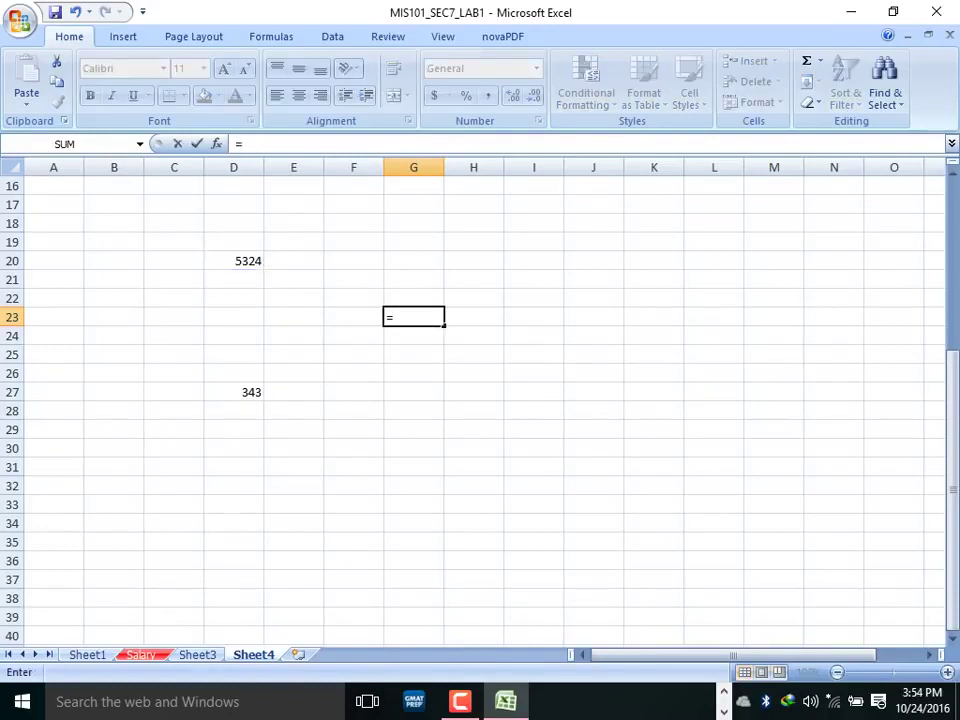
left_click(233, 261)
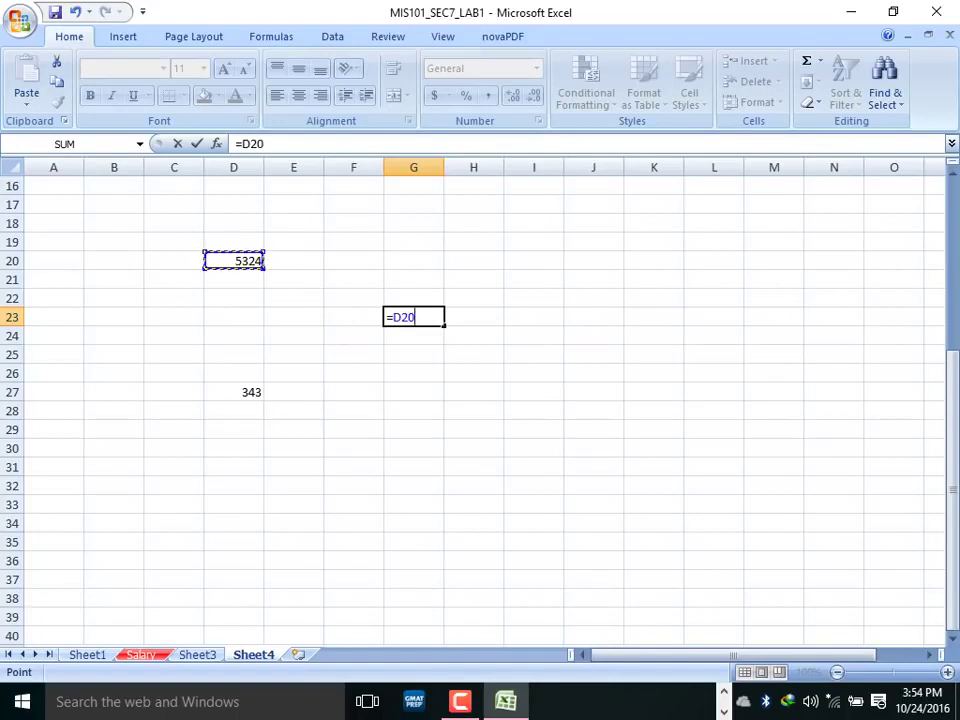
type("+")
left_click(233, 392)
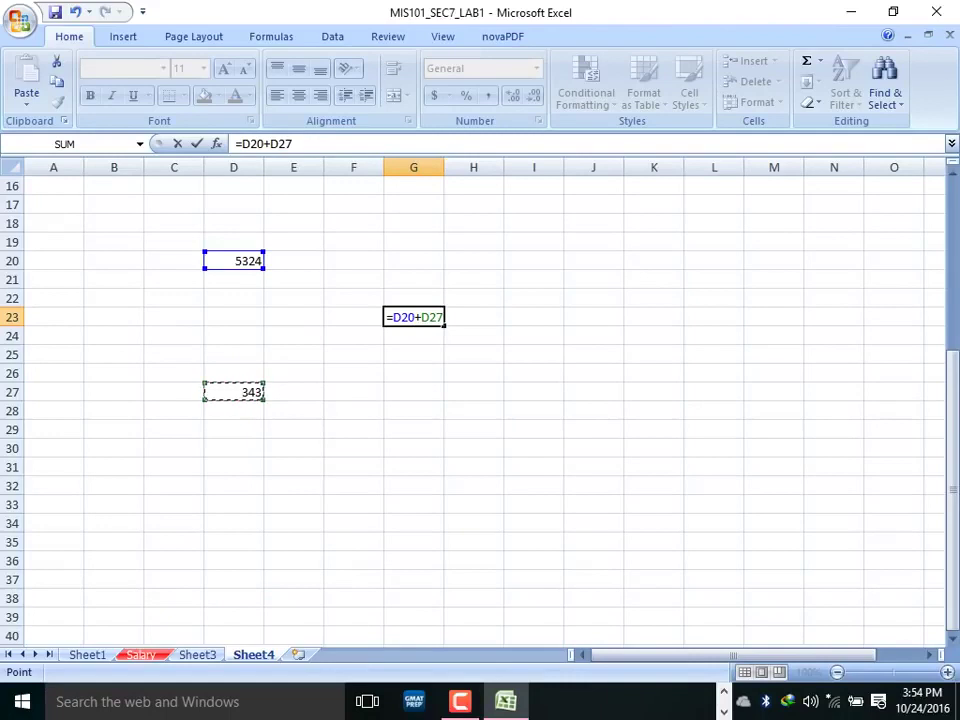
key("Return")
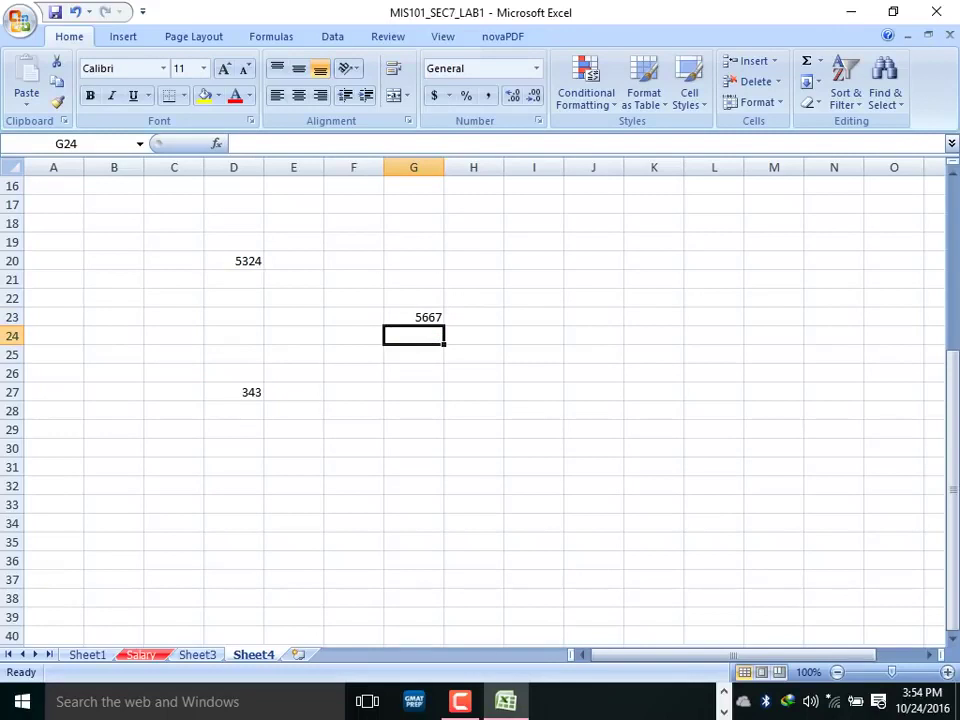
Verify Sheet1's B52 shows 5667, then reselect G23 on Sheet4.
key("ctrl+Page_Up")
key("ctrl+Page_Up")
key("ctrl+Page_Up")
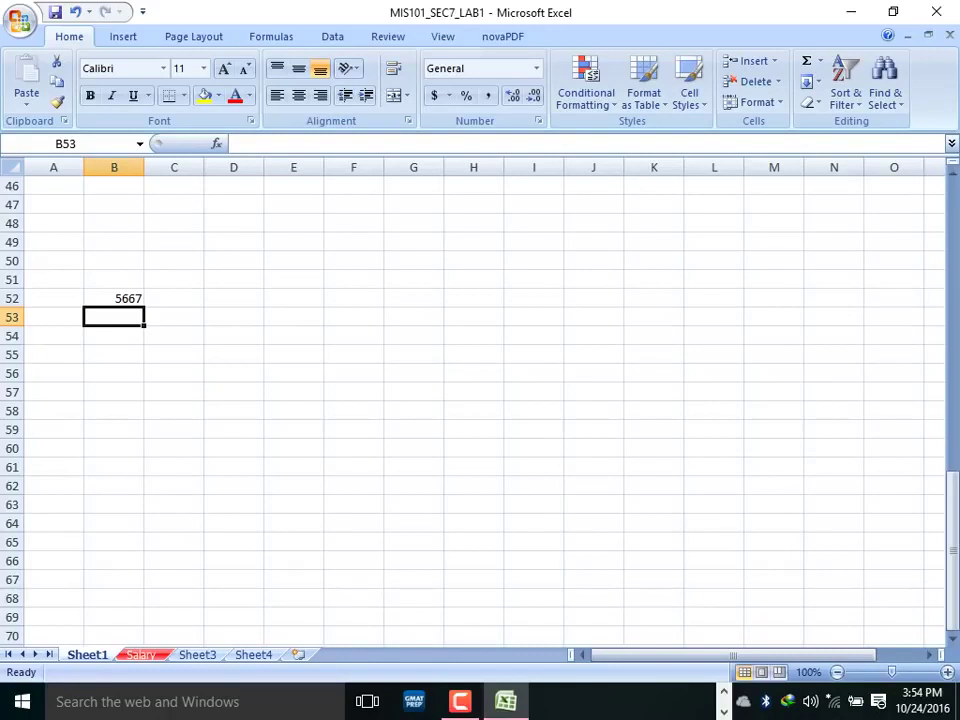
key("ctrl+Page_Down")
key("ctrl+Page_Down")
key("ctrl+Page_Down")
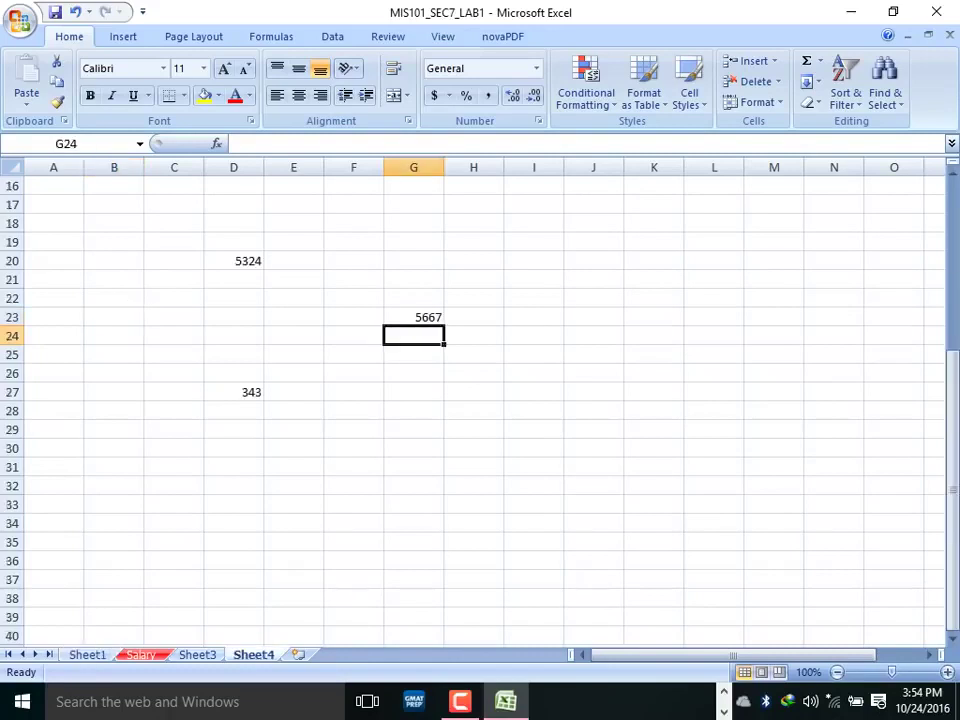
left_click(413, 317)
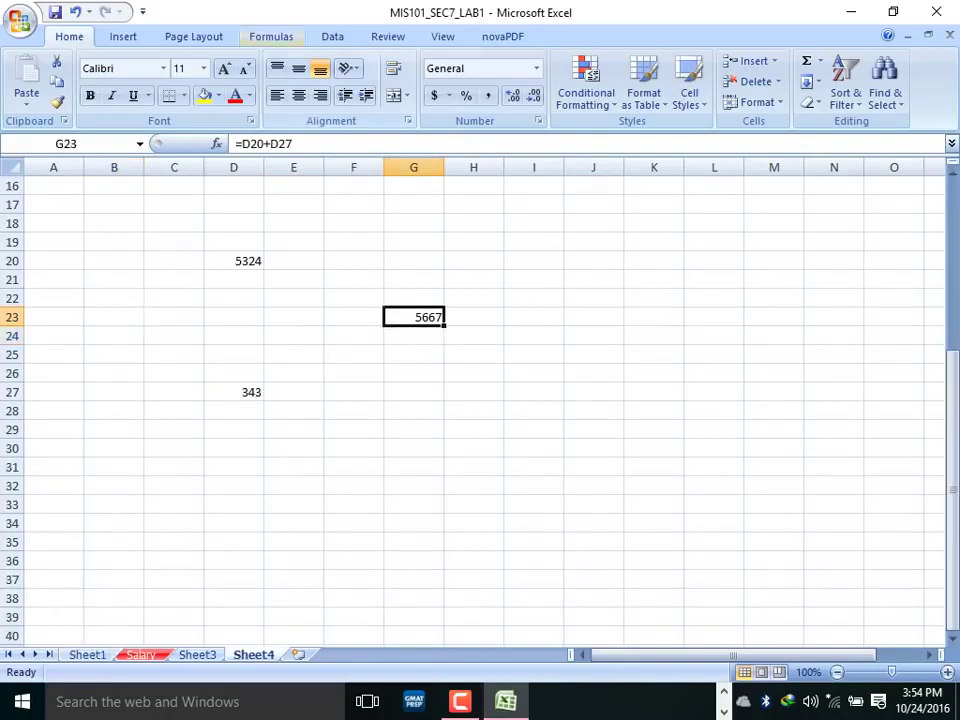
left_click(271, 36)
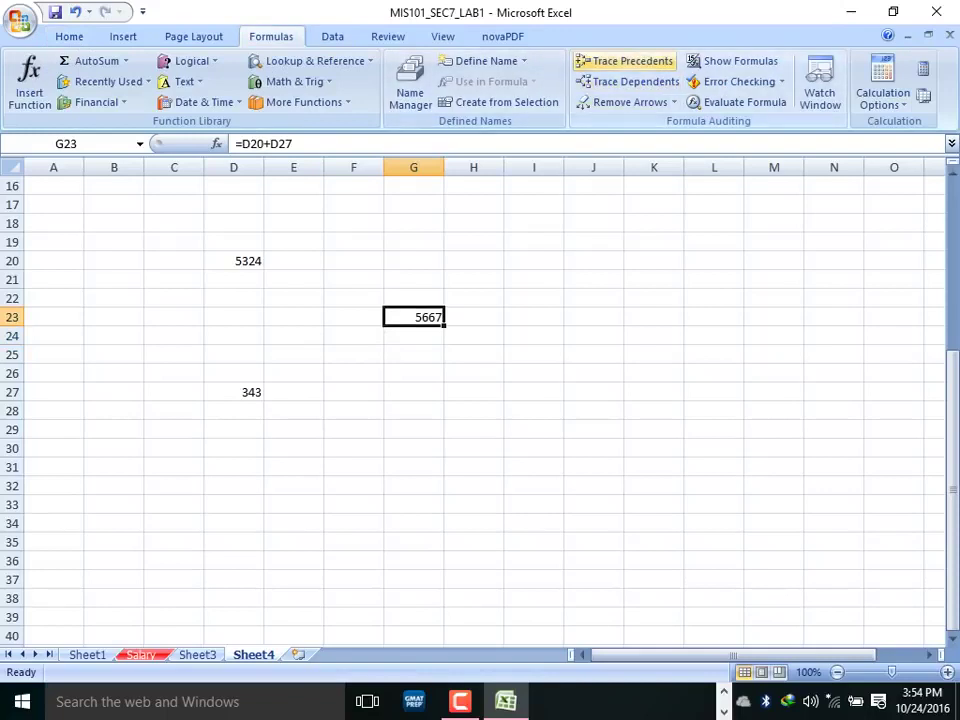
Trace Precedents on G23 to show arrows from D20 and D27.
left_click(624, 61)
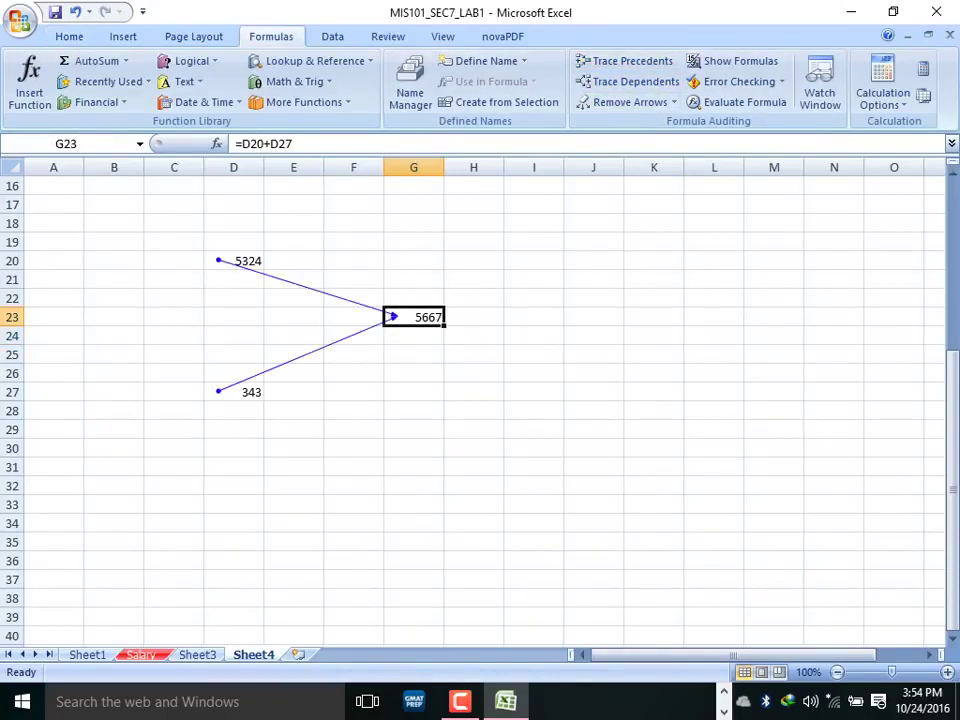
left_click(473, 354)
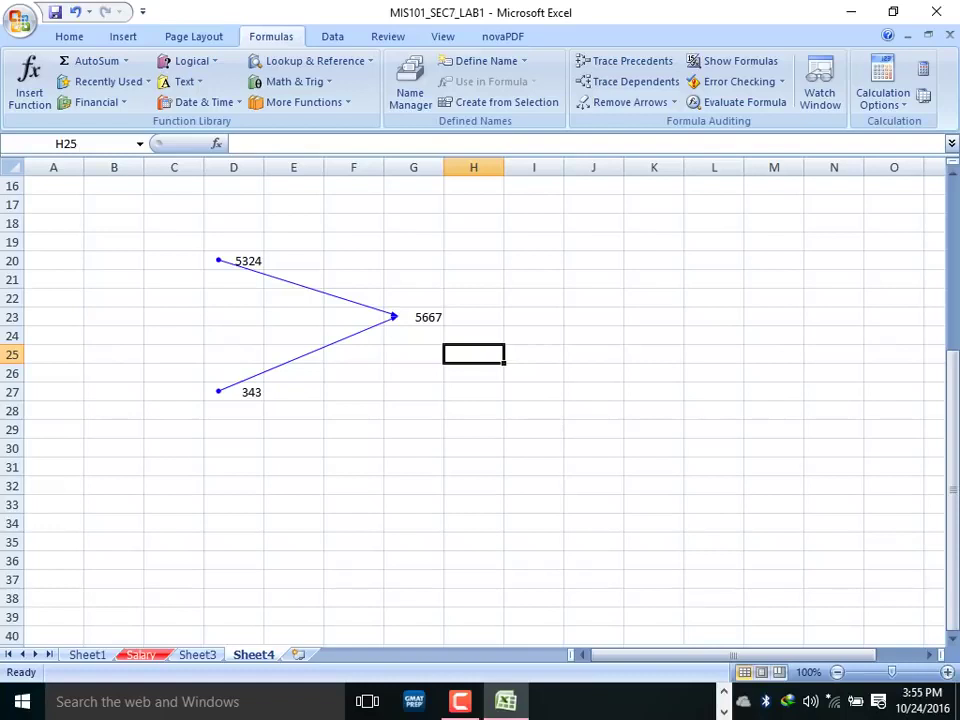
Enter + and - as text in J18 and J19 using an apostrophe prefix.
left_click(593, 223)
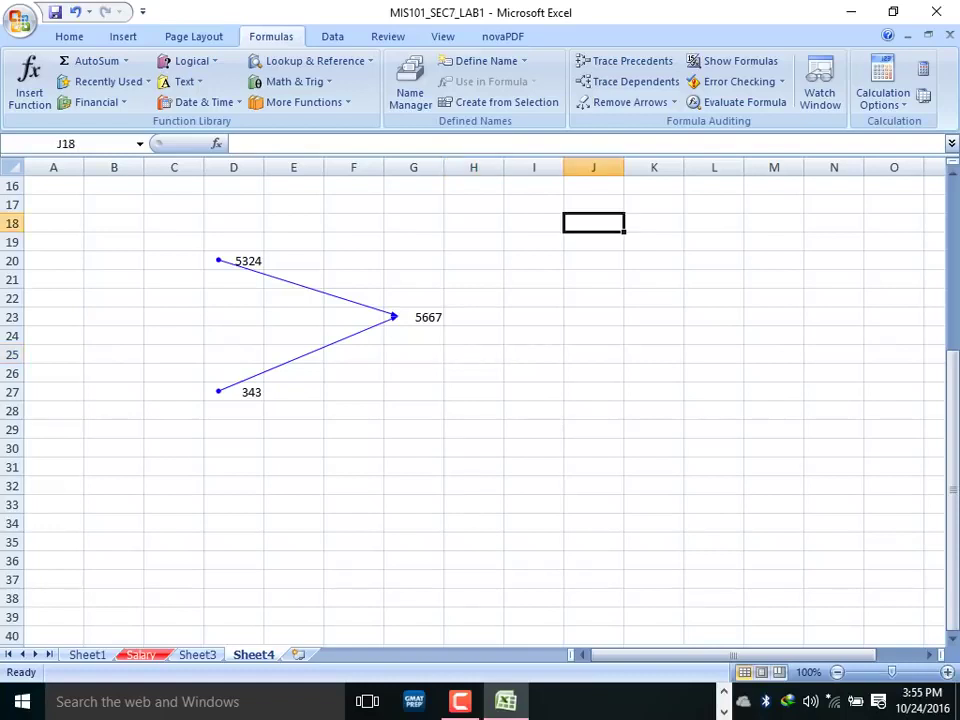
type("+")
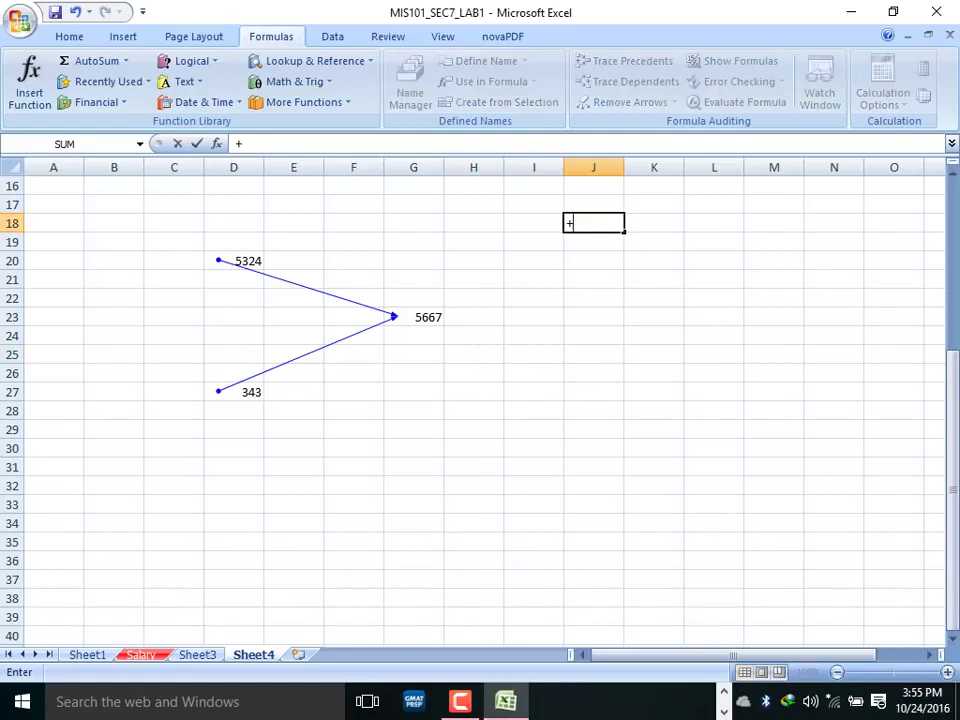
key("Down")
key("BackSpace")
key("BackSpace")
key("BackSpace")
key("BackSpace")
type("'")
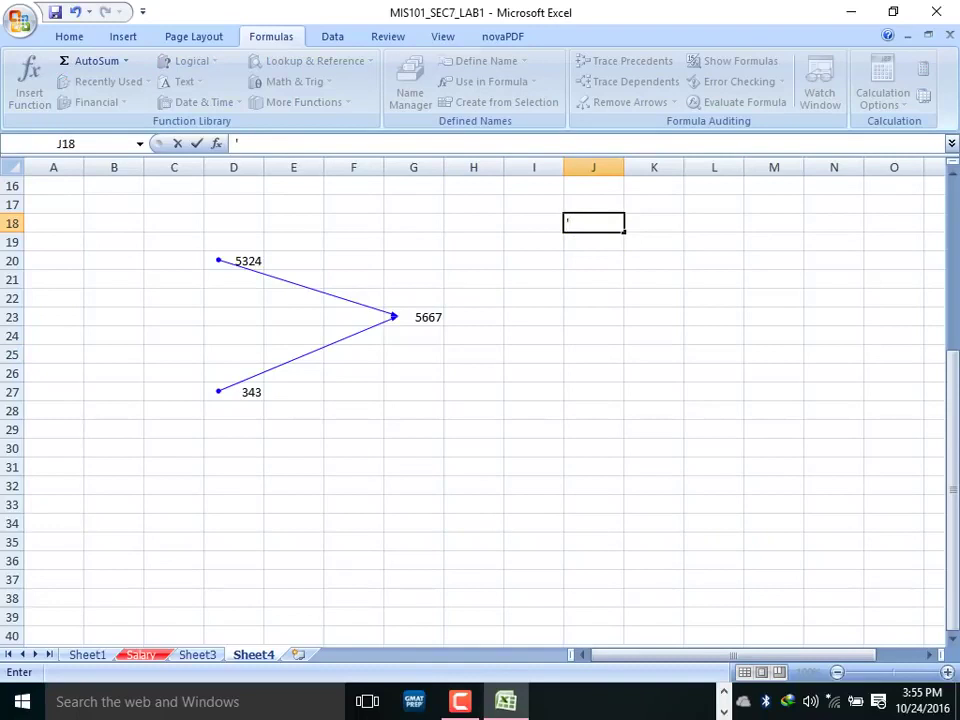
type("+")
key("Return")
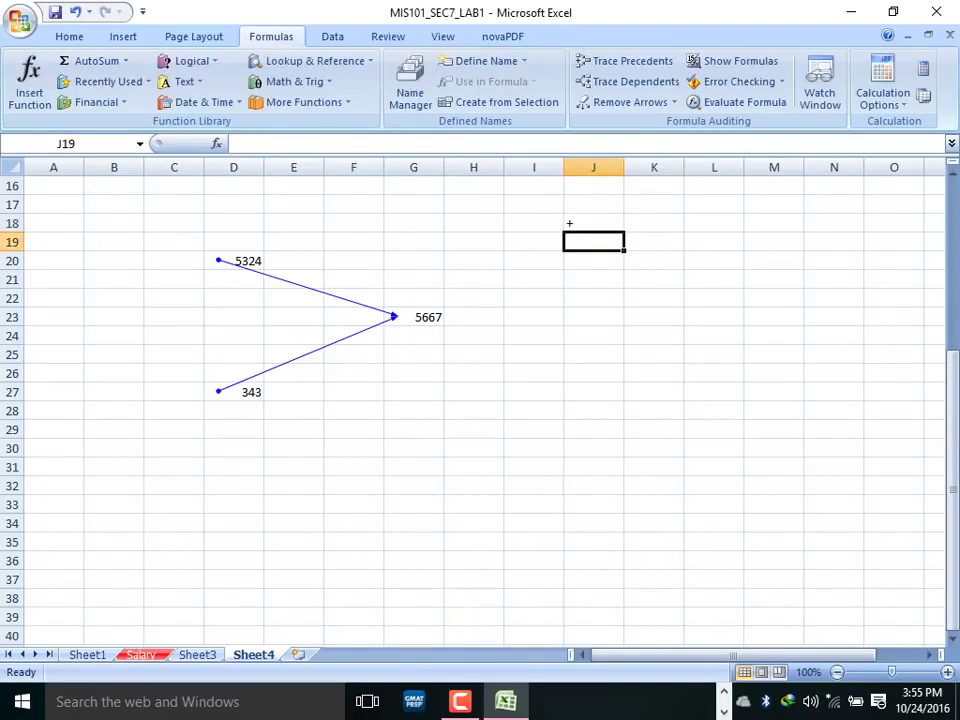
type("'")
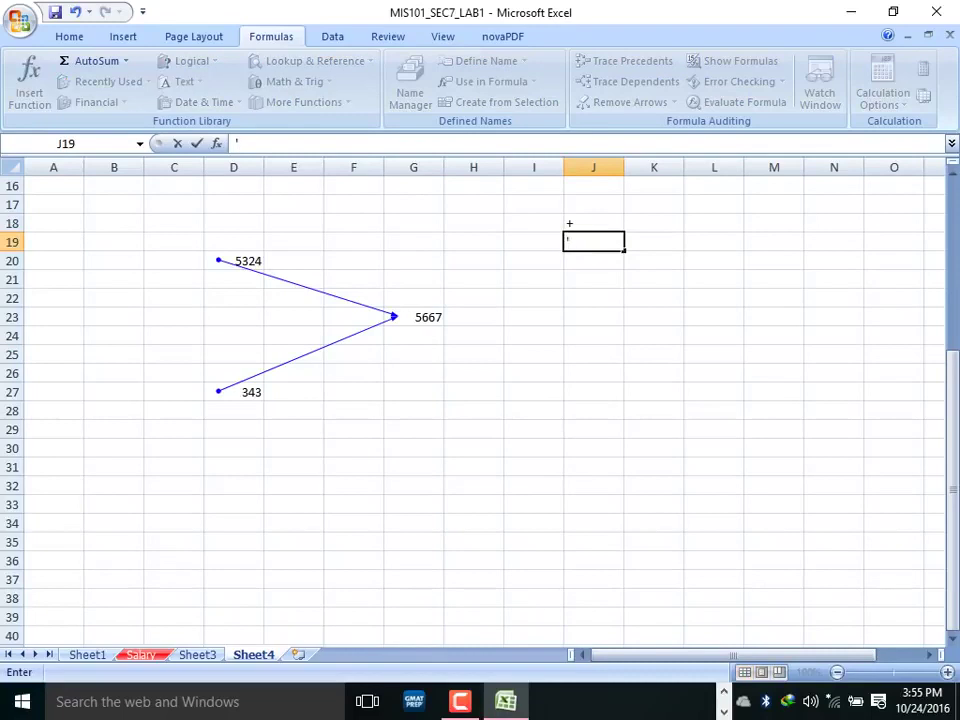
type("-")
key("Return")
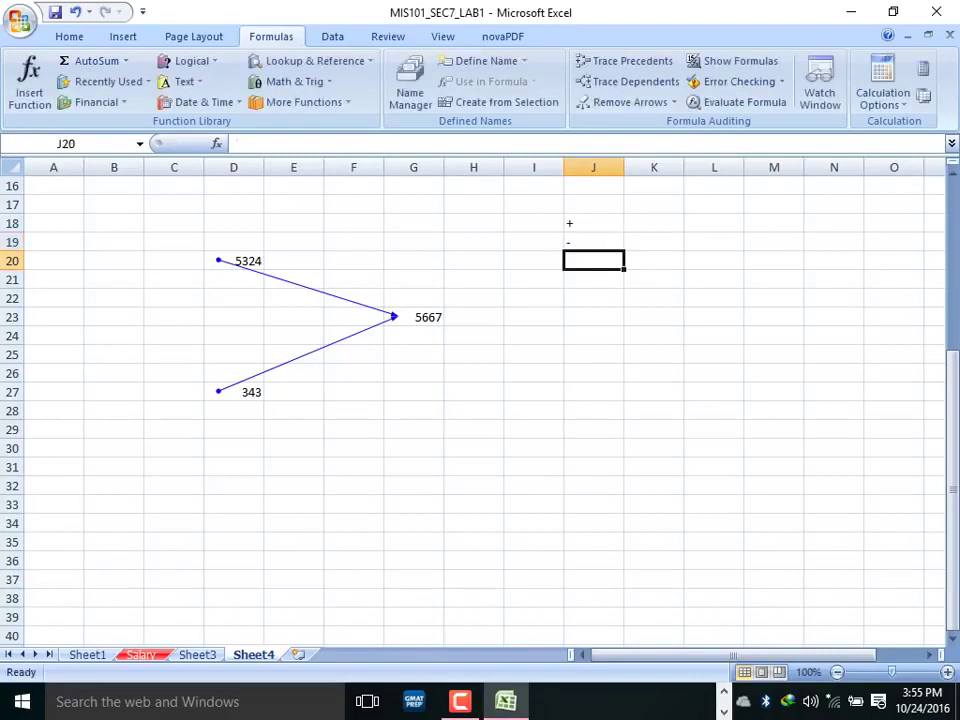
Enter * and / as text in J20 and J21.
type("'")
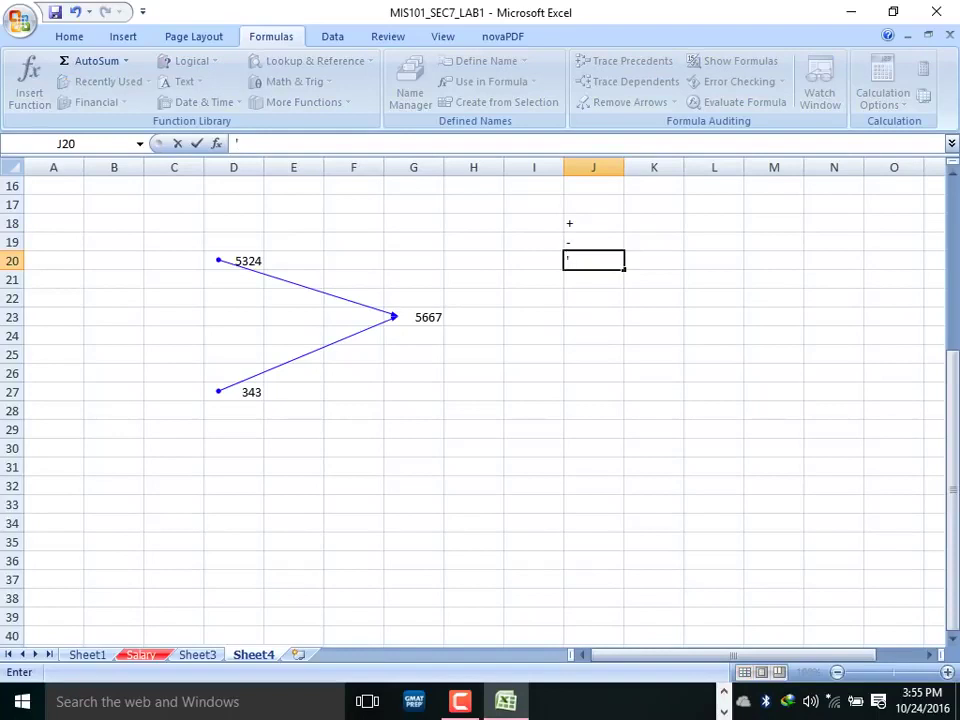
type("*")
key("Return")
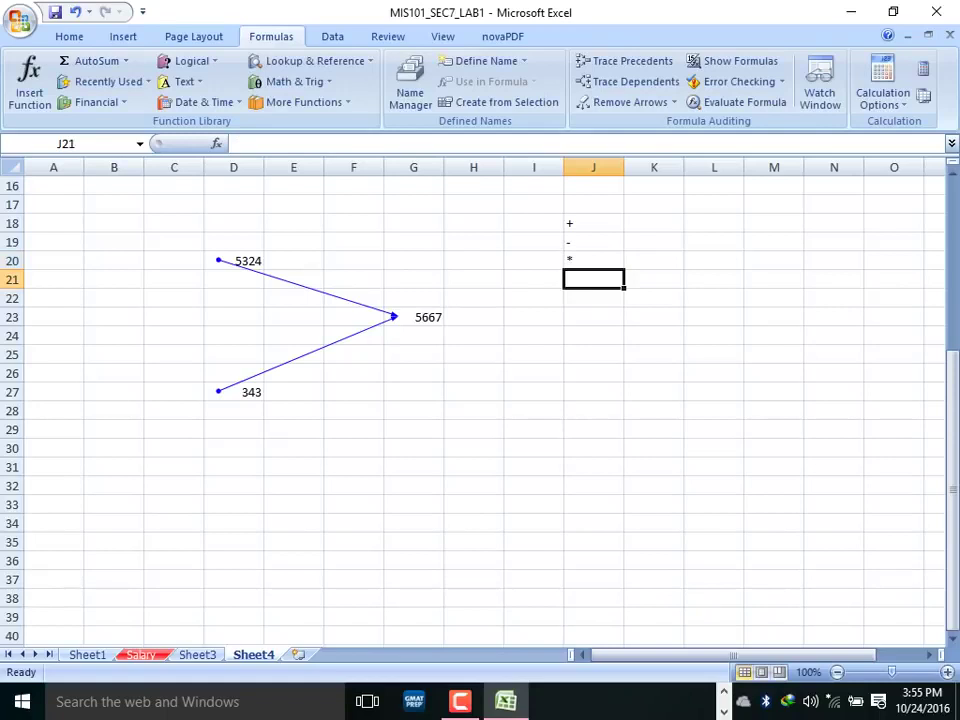
type("'")
key("BackSpace")
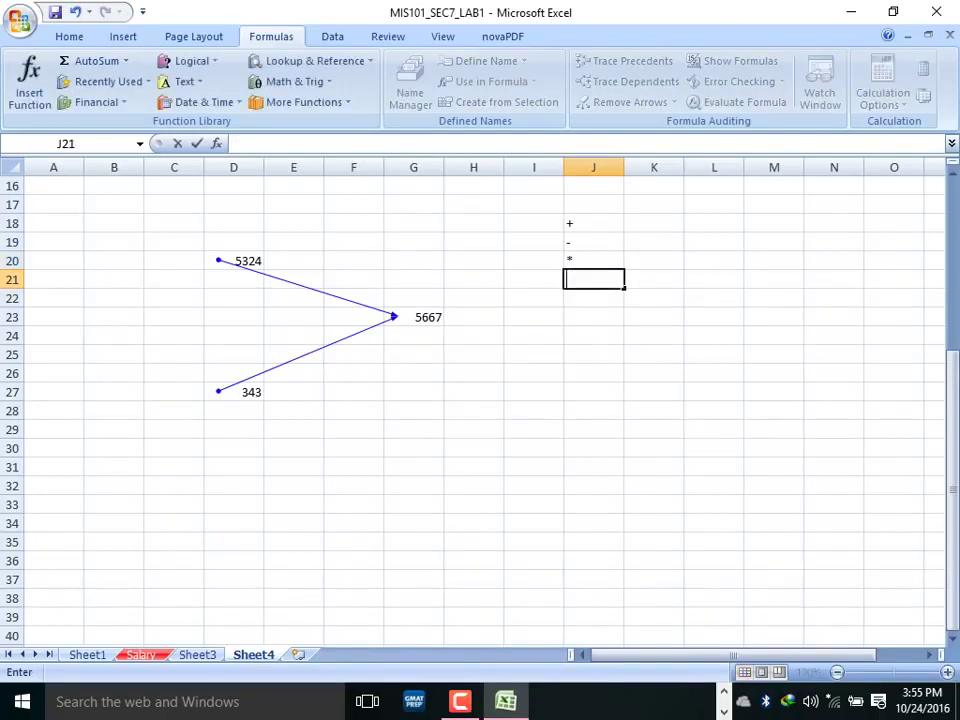
type(";")
key("BackSpace")
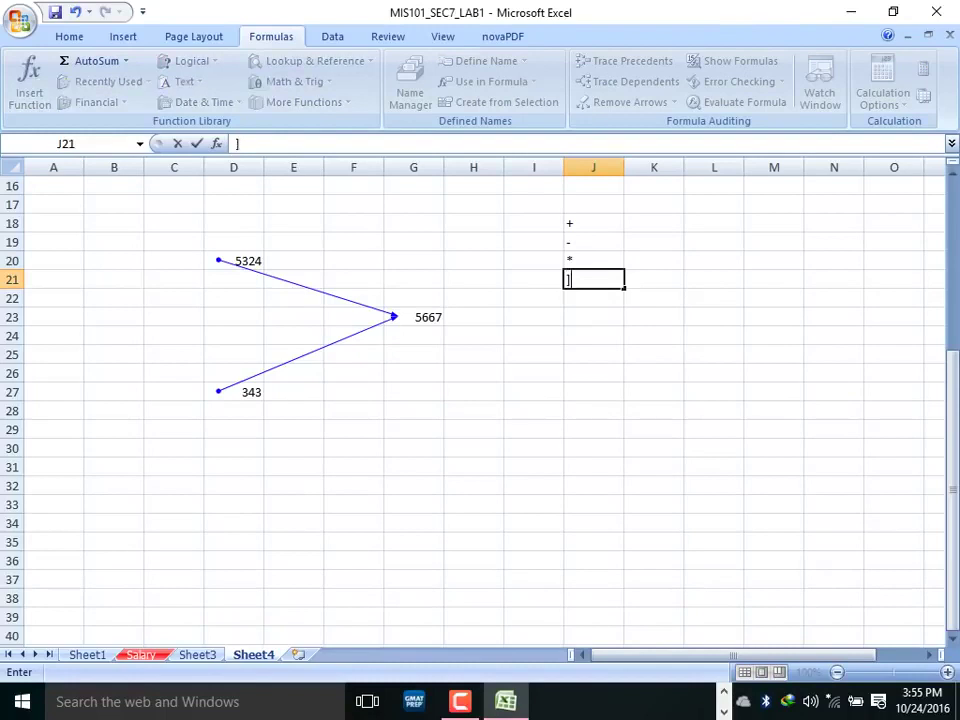
type("'")
type("/")
key("Return")
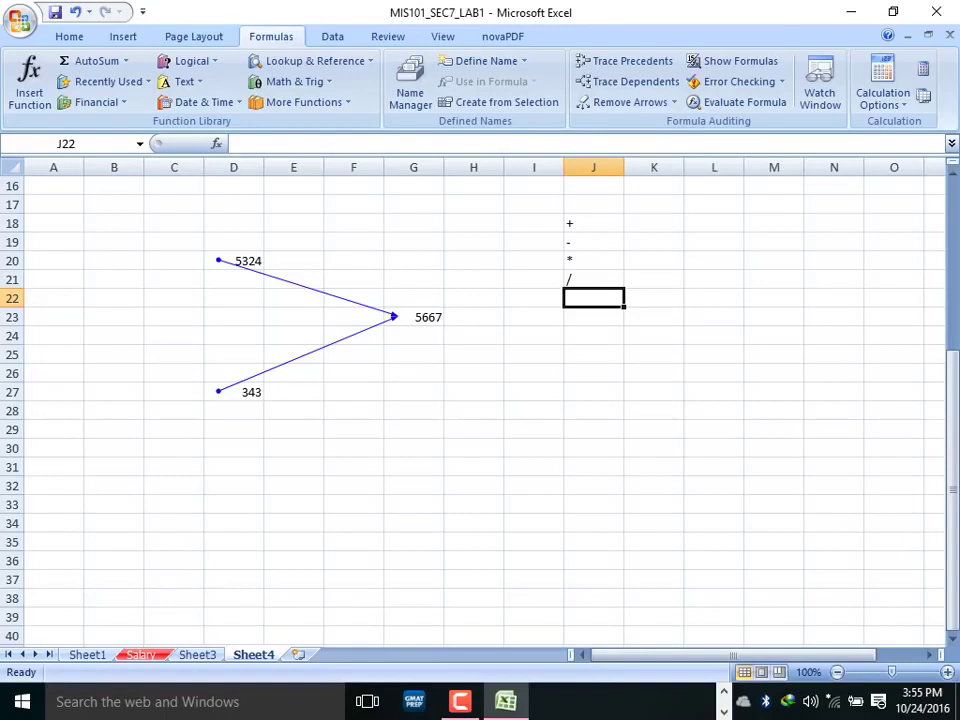
Change G23's formula to subtraction, =D20-D27.
left_click(413, 317)
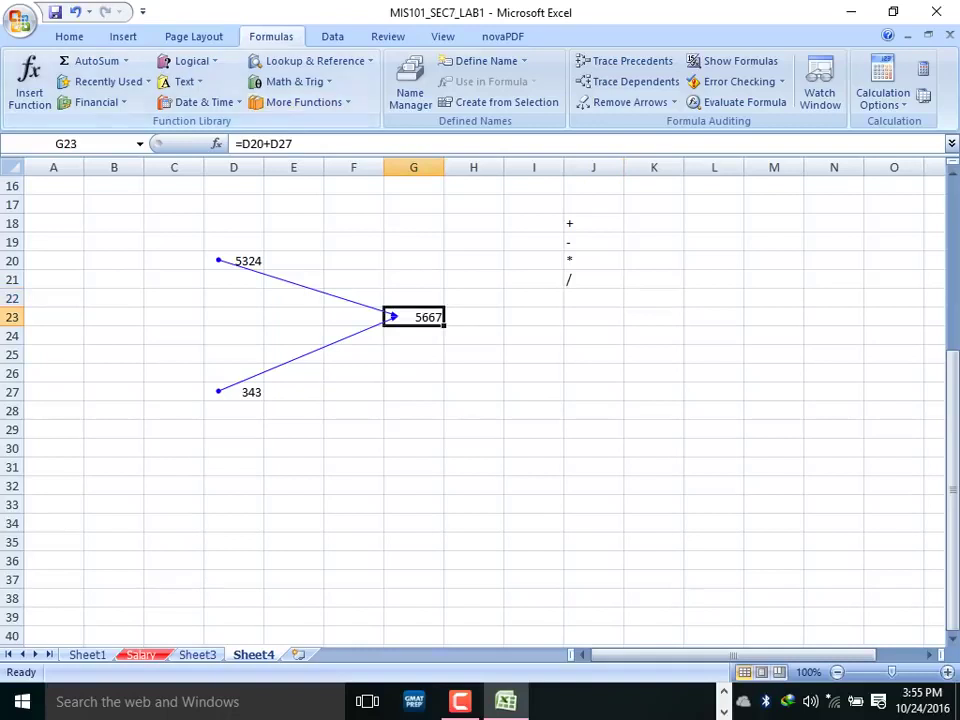
left_click(266, 143)
key("BackSpace")
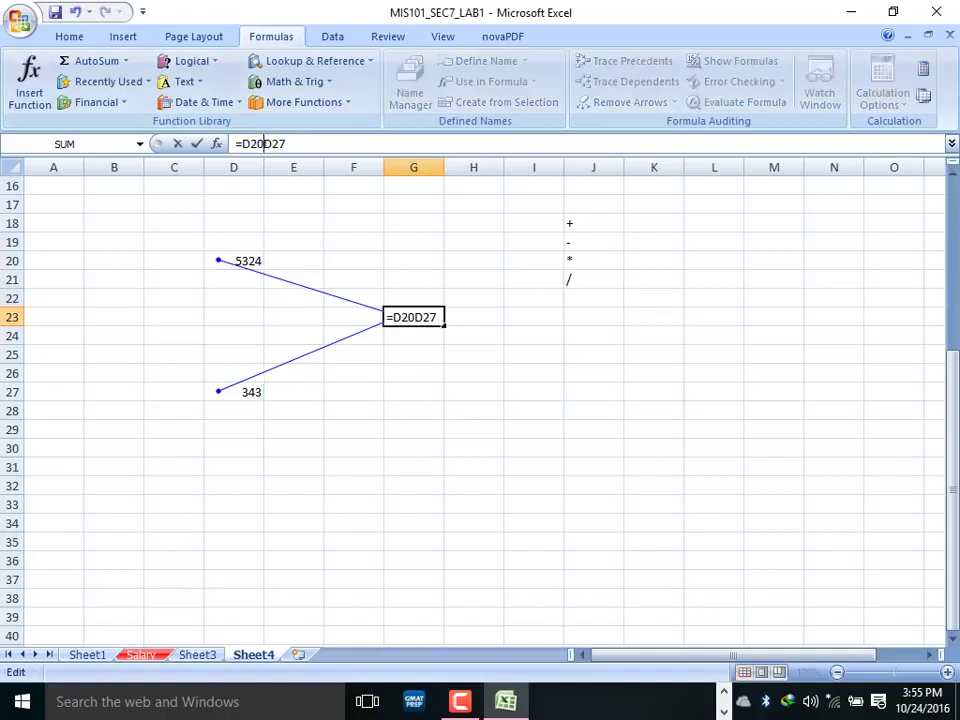
type("-")
key("Return")
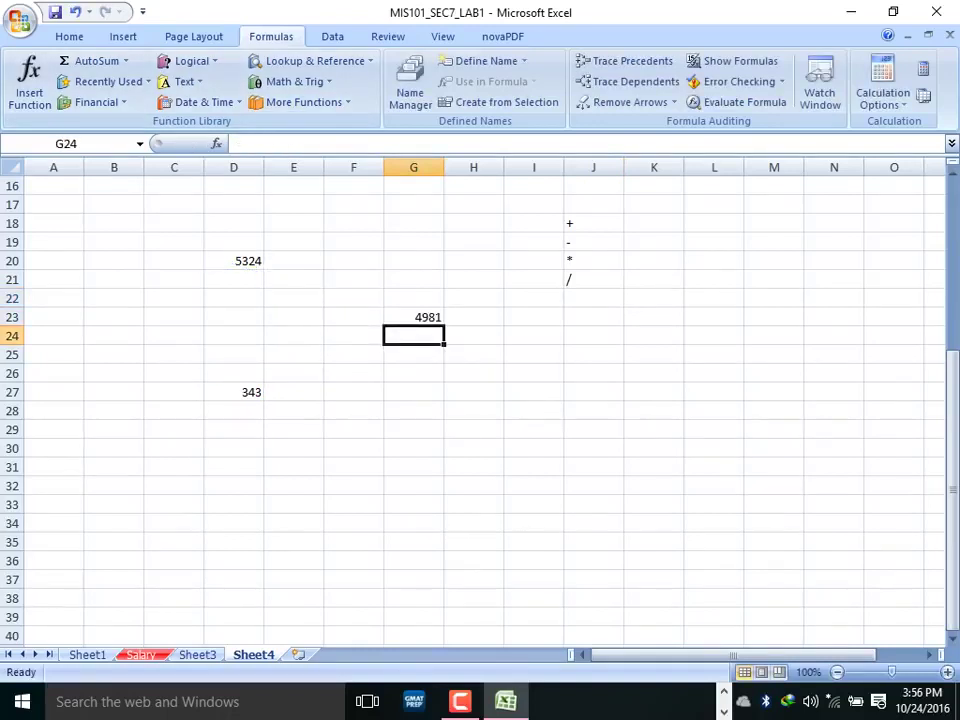
Change G23's formula to multiplication, =D20*D27.
left_click(413, 317)
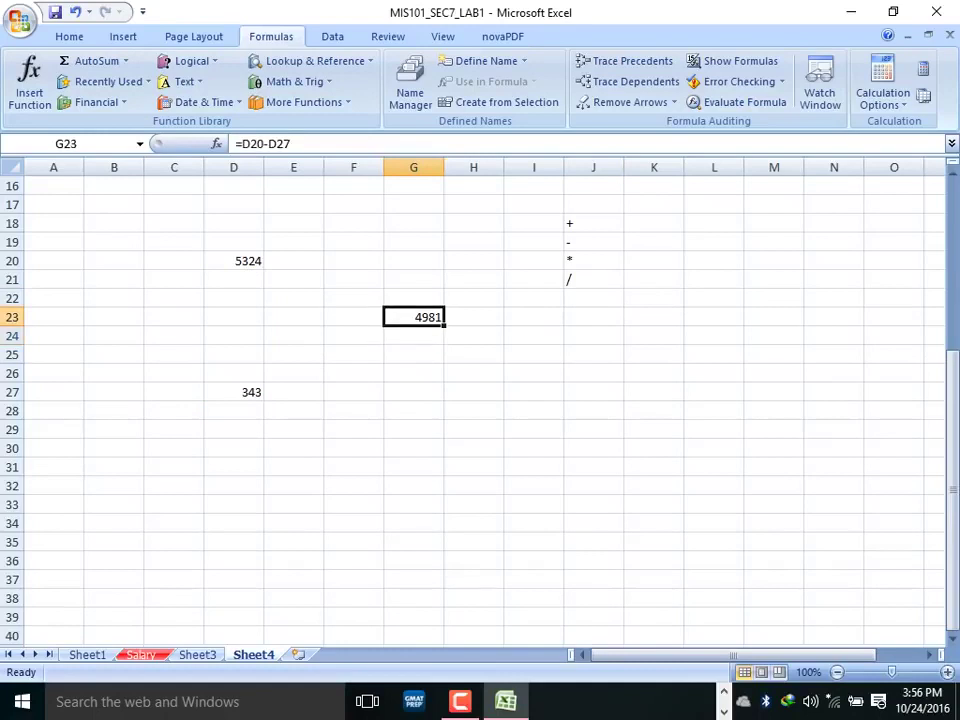
key("F2")
key("Left")
key("Left")
key("Left")
key("BackSpace")
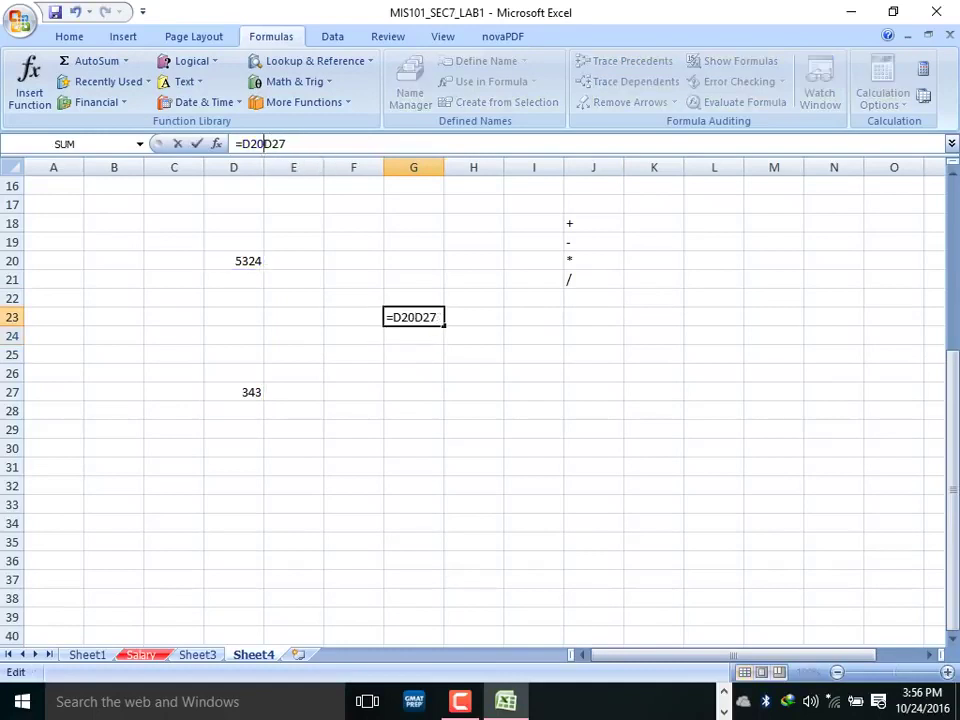
type("*")
key("Return")
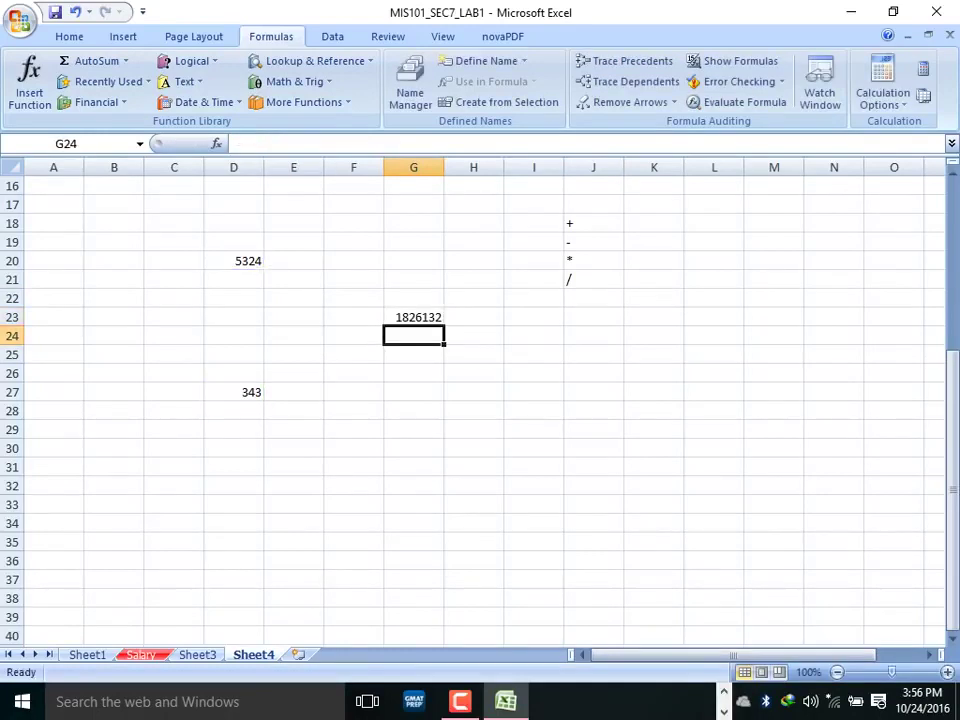
Change G23's formula to division, =D20/D27, showing 15.52187.
left_click(413, 317)
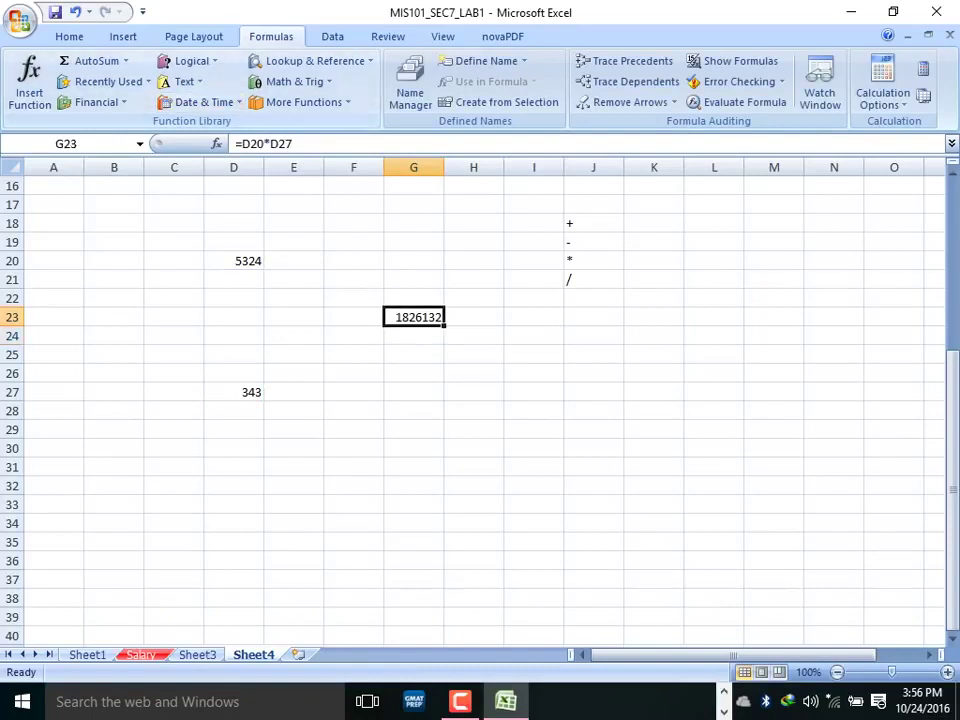
left_click(268, 143)
key("BackSpace")
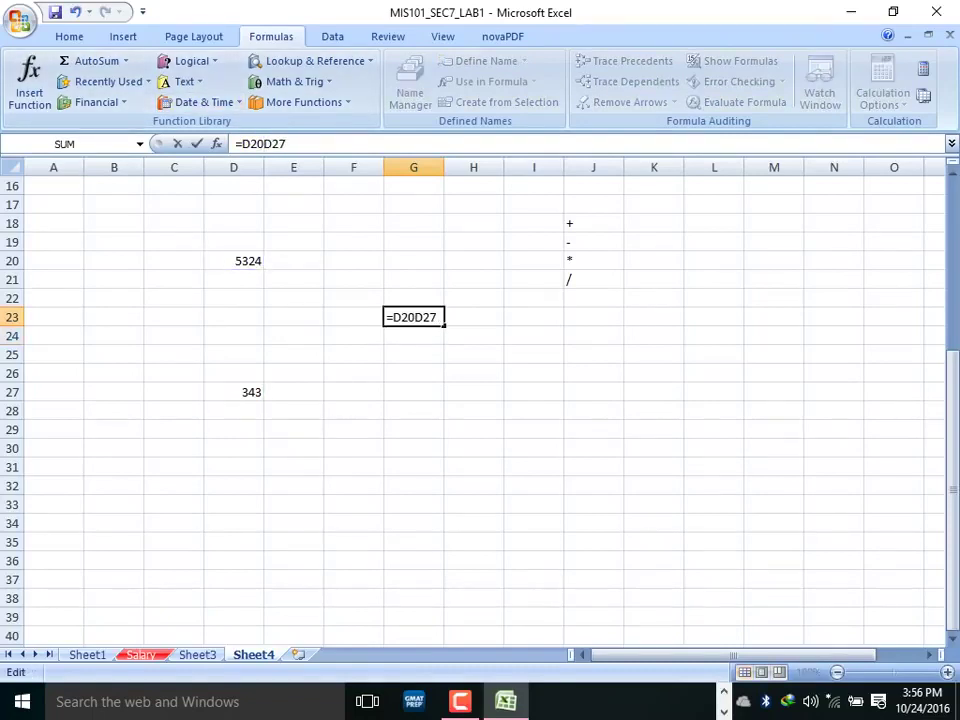
type("/")
key("Return")
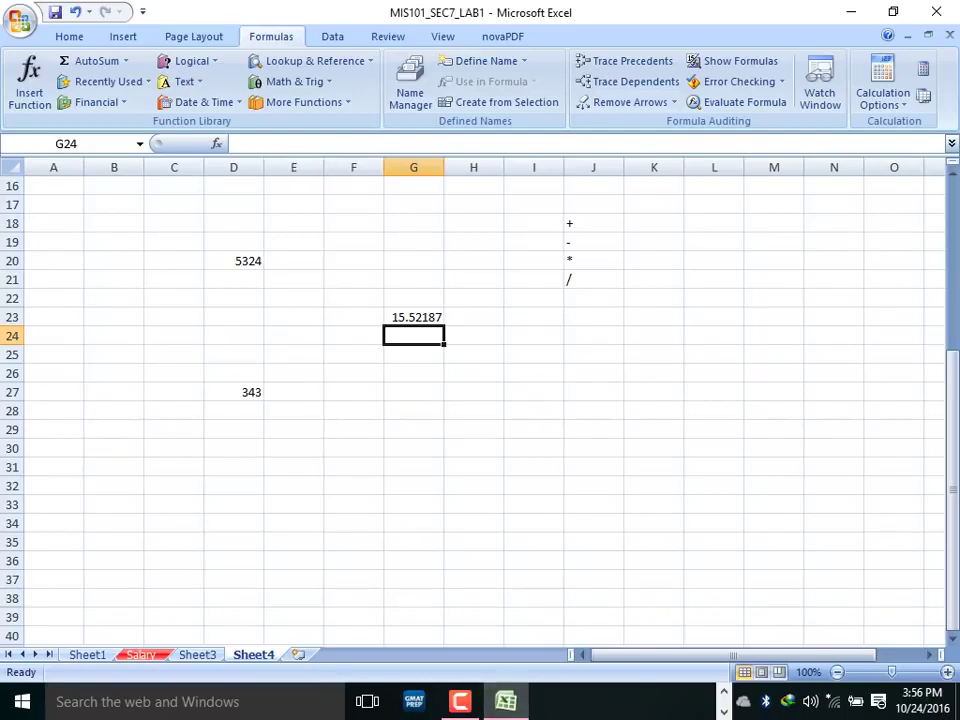
On Sheet3, enter 453, 343, 24, 2432, 53 and 53 down D6:D11, then begin a formula in D12.
left_click(851, 11)
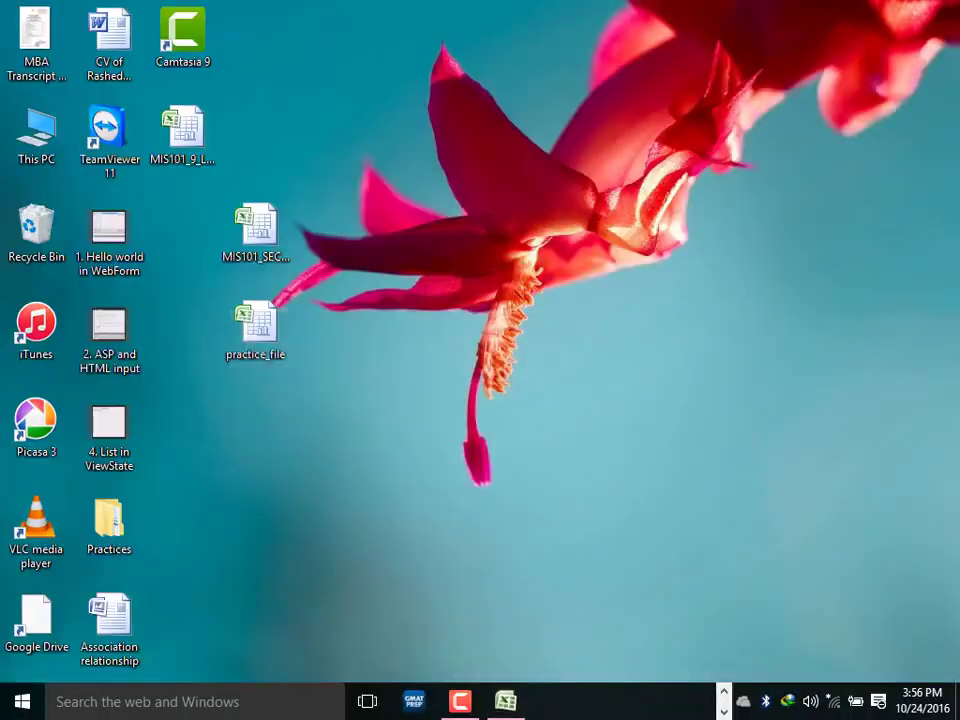
key("alt+Tab")
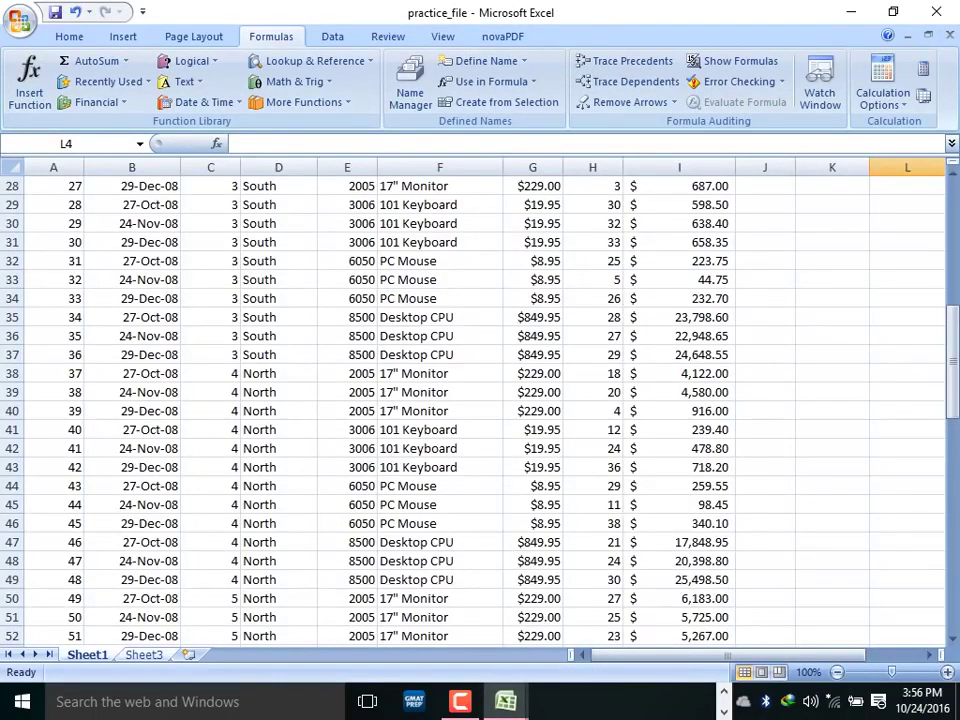
key("ctrl+Page_Down")
left_click(233, 279)
type("453")
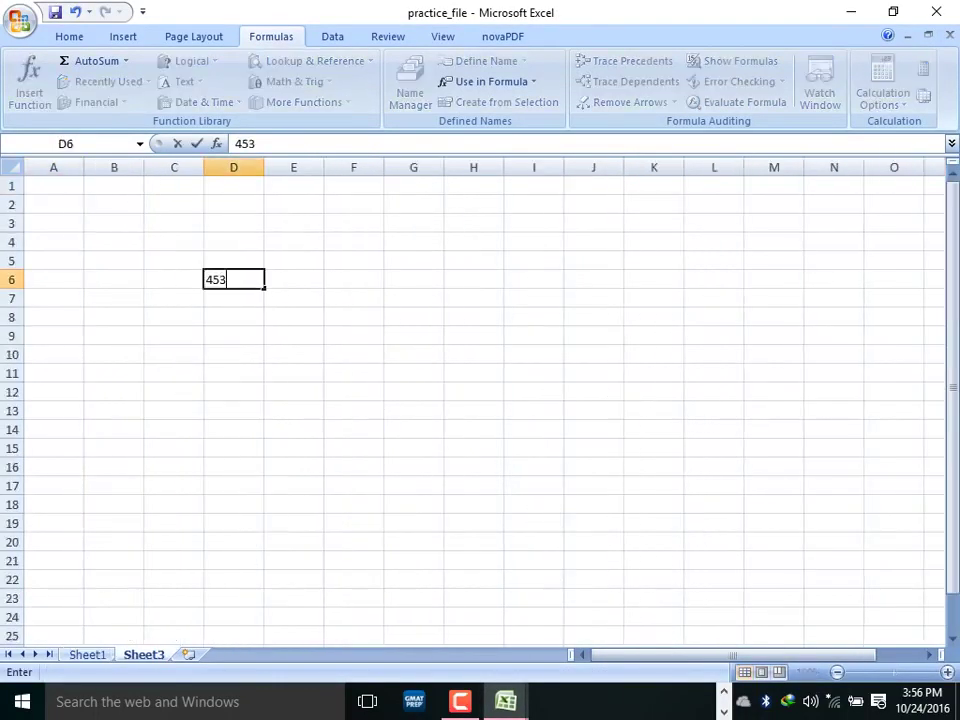
key("Return")
type("343 24 2432 ")
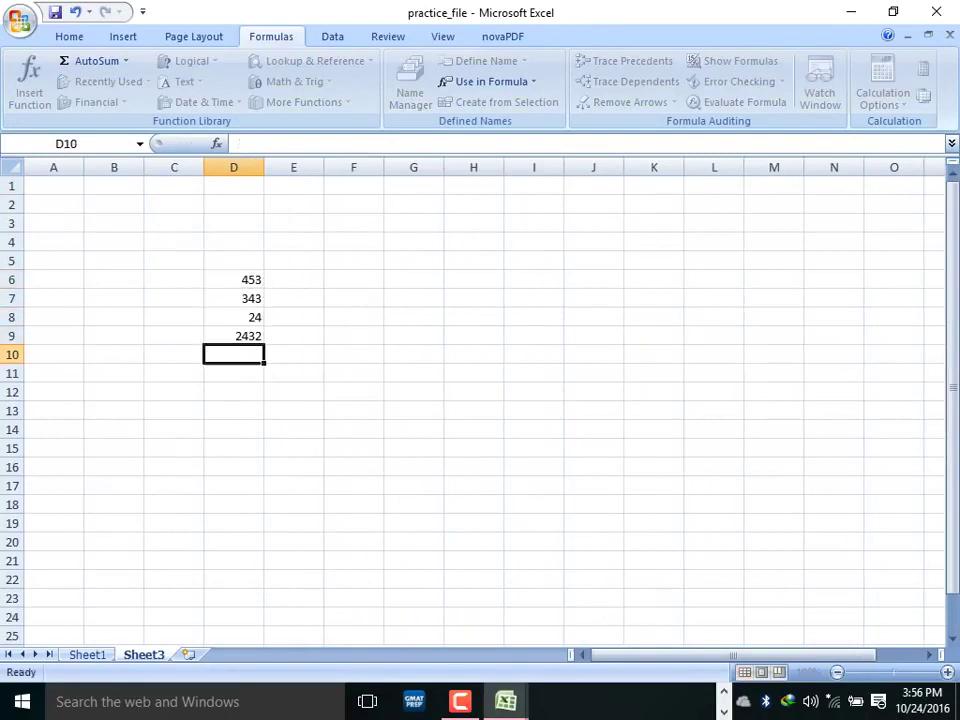
type("53 53")
key("Return")
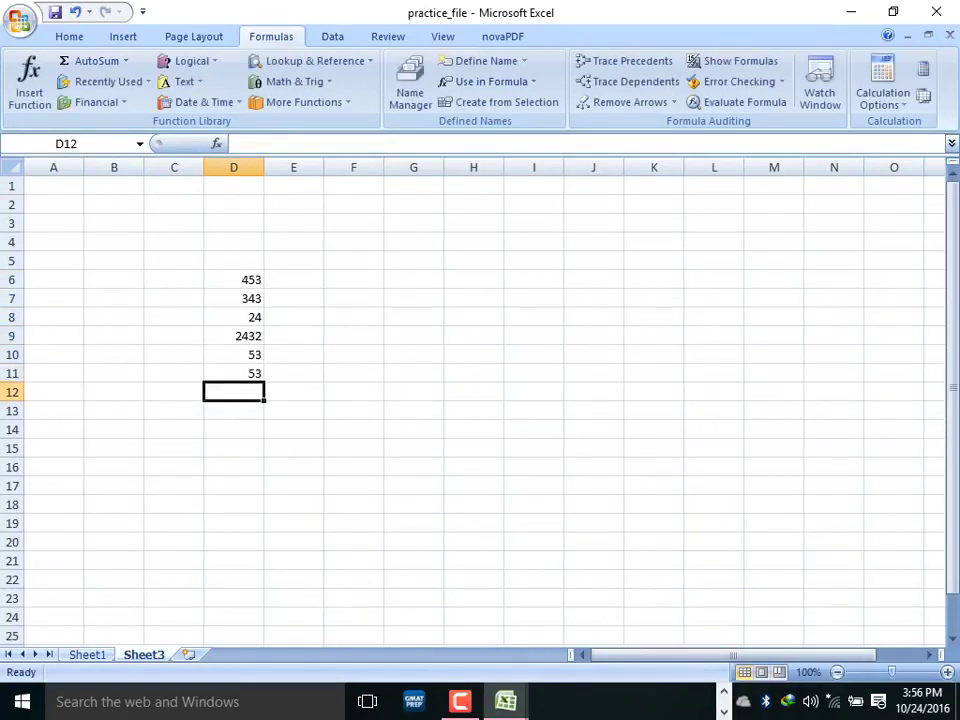
type("=")
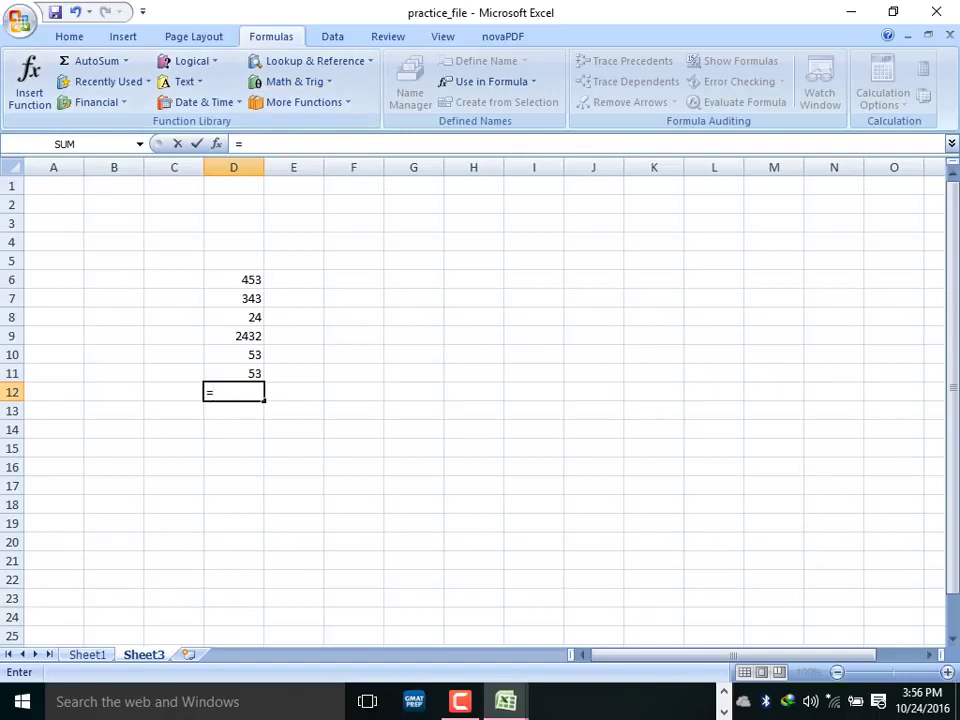
Enter =D6+D7+D9+D8+D10+D11 in D12, totalling 3358.
left_click(233, 280)
type("+")
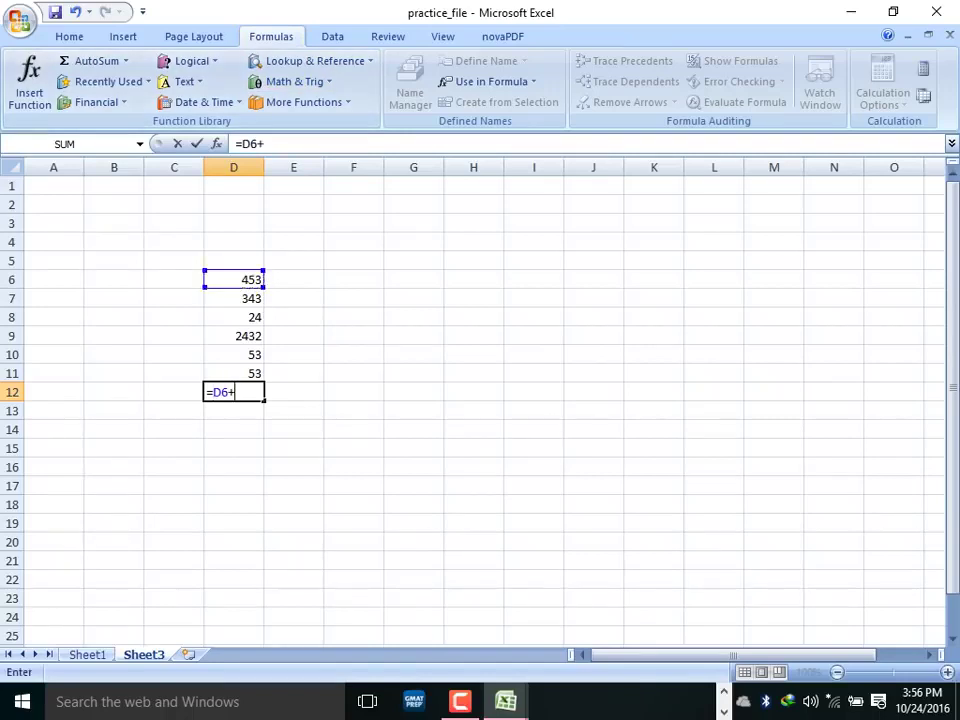
left_click(233, 298)
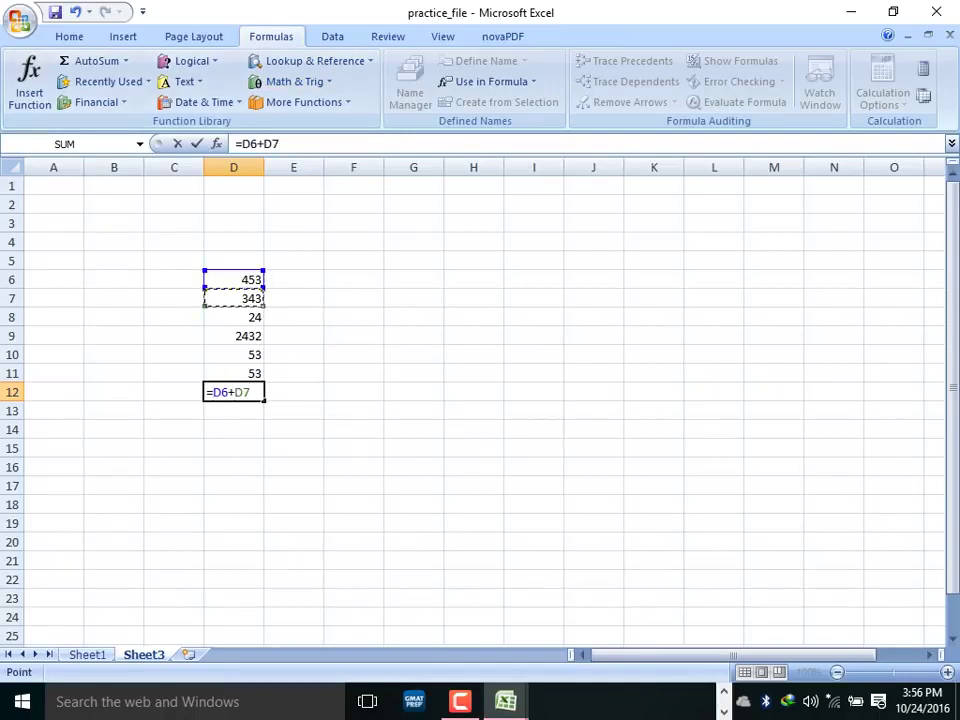
type("+")
left_click(233, 336)
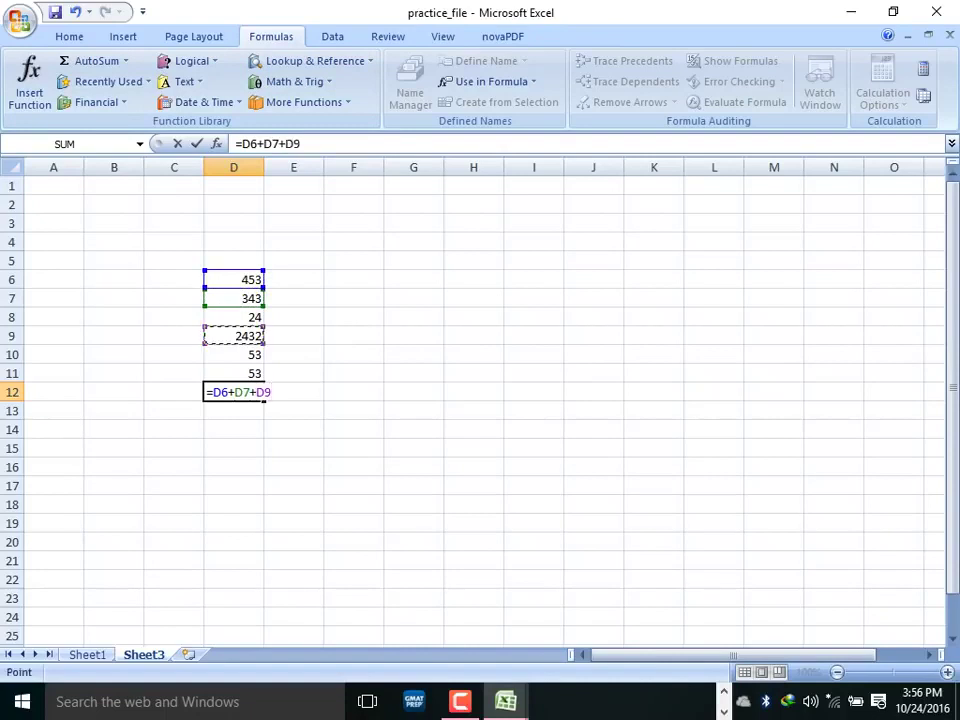
type("+")
left_click(233, 317)
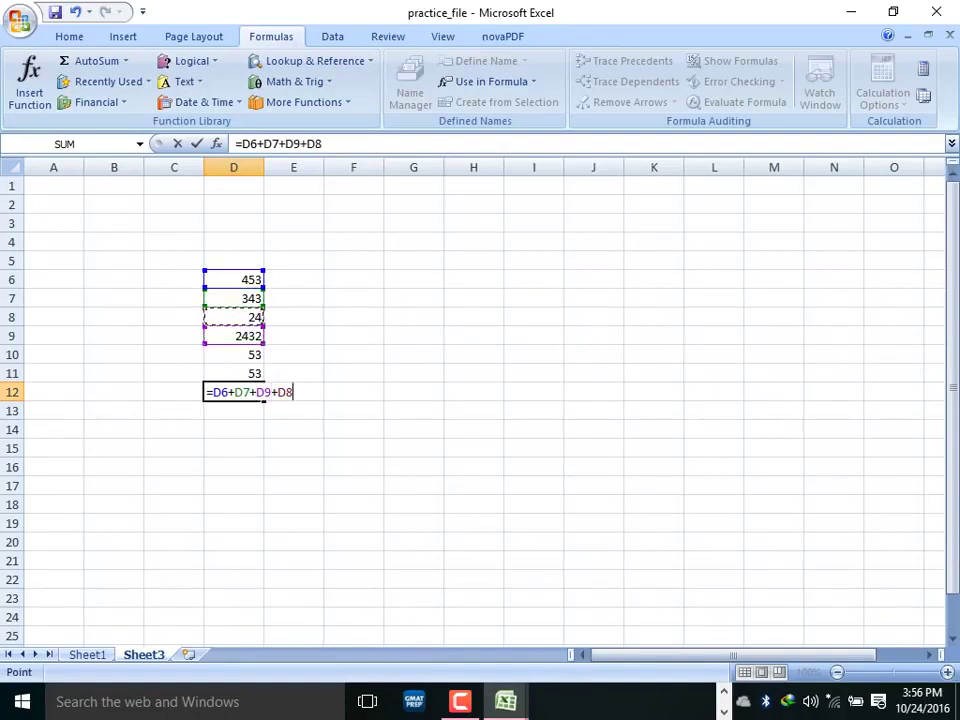
type("+")
left_click(233, 355)
type("+")
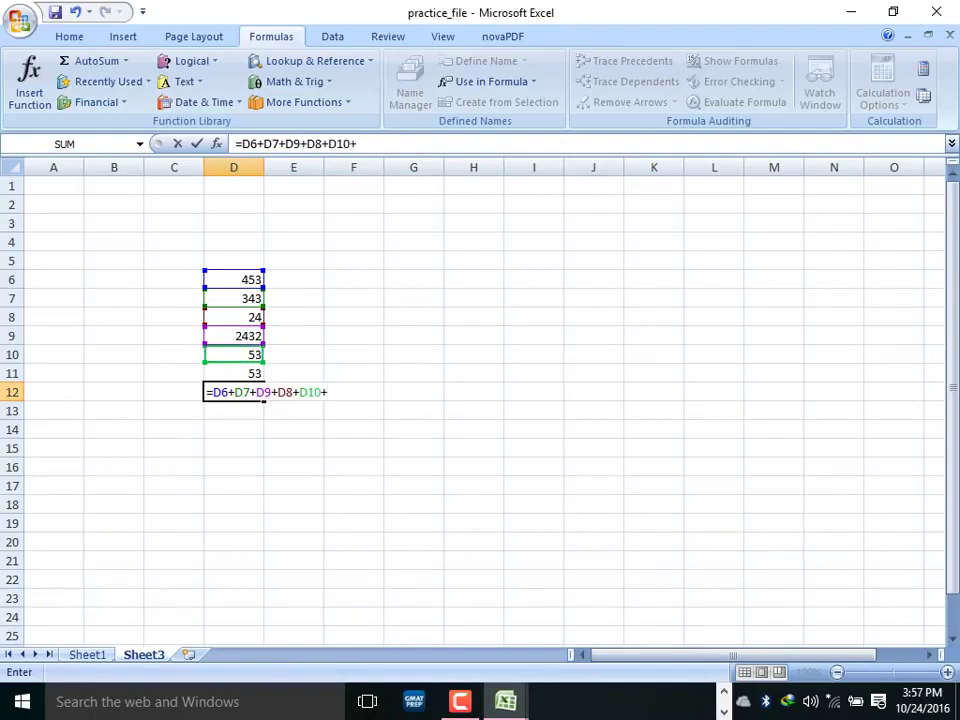
left_click(233, 373)
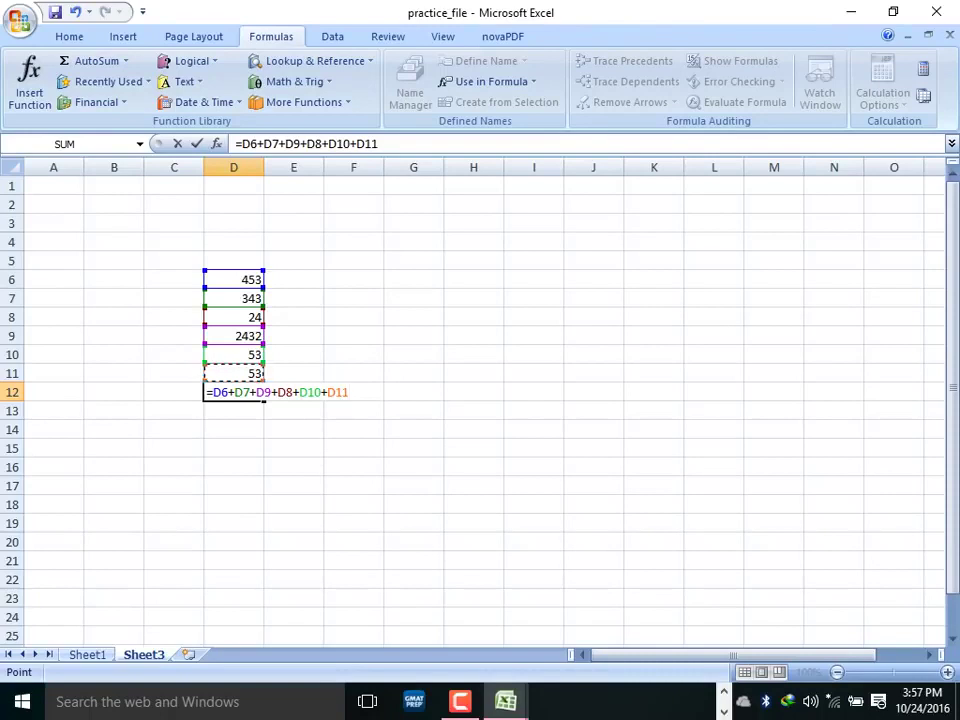
key("Return")
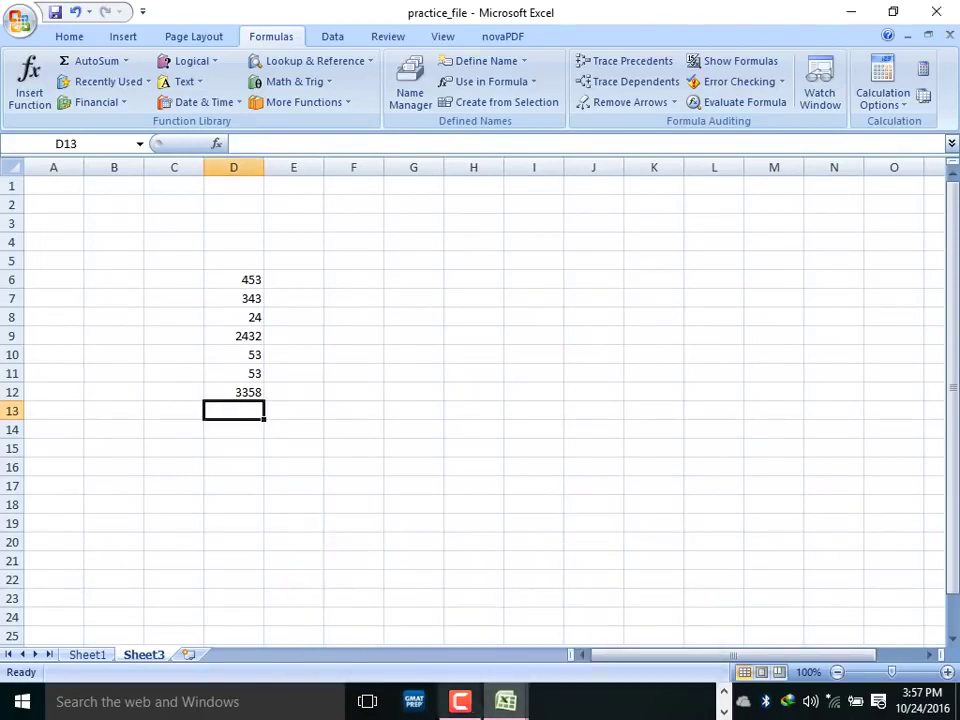
Return to Sheet1's sales table and move up the Total column.
key("ctrl+Page_Up")
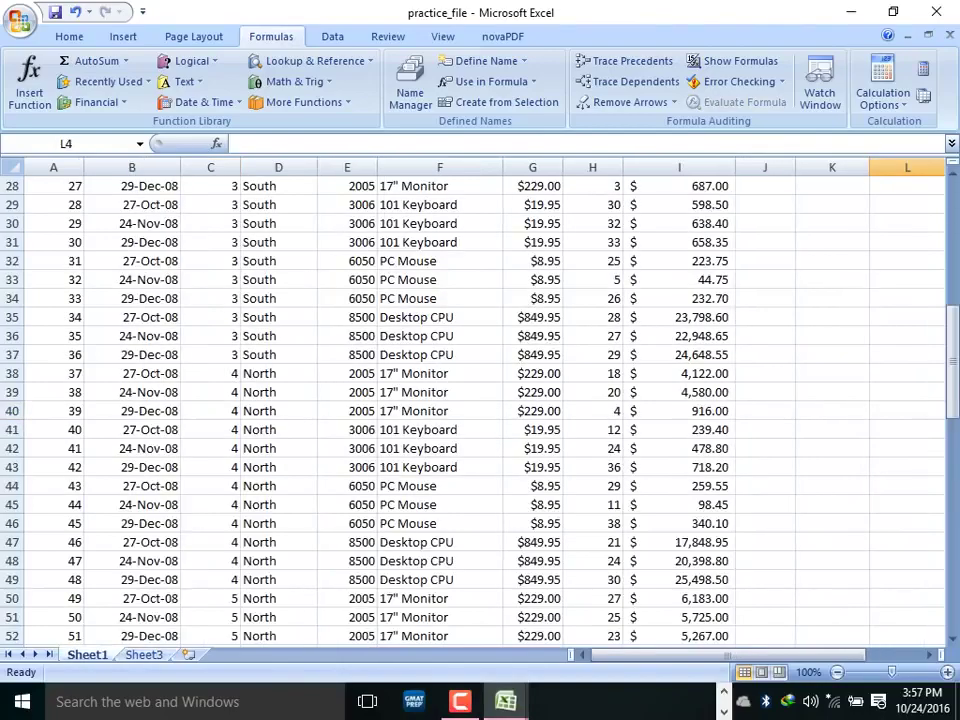
left_click(680, 223)
key("Up")
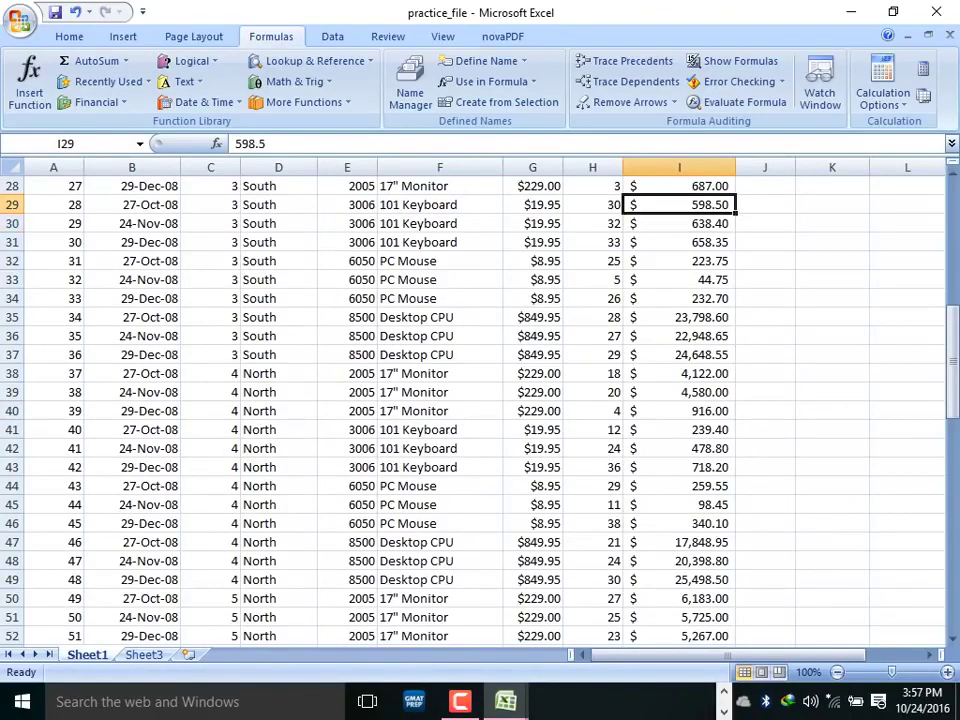
key("Up")
key("Up")
key("Up")
key("Up")
key("Up")
key("Up")
key("Up")
key("Up")
key("Up")
Move down column I past the end of the sales data to I104 and begin a formula there.
key("Down")
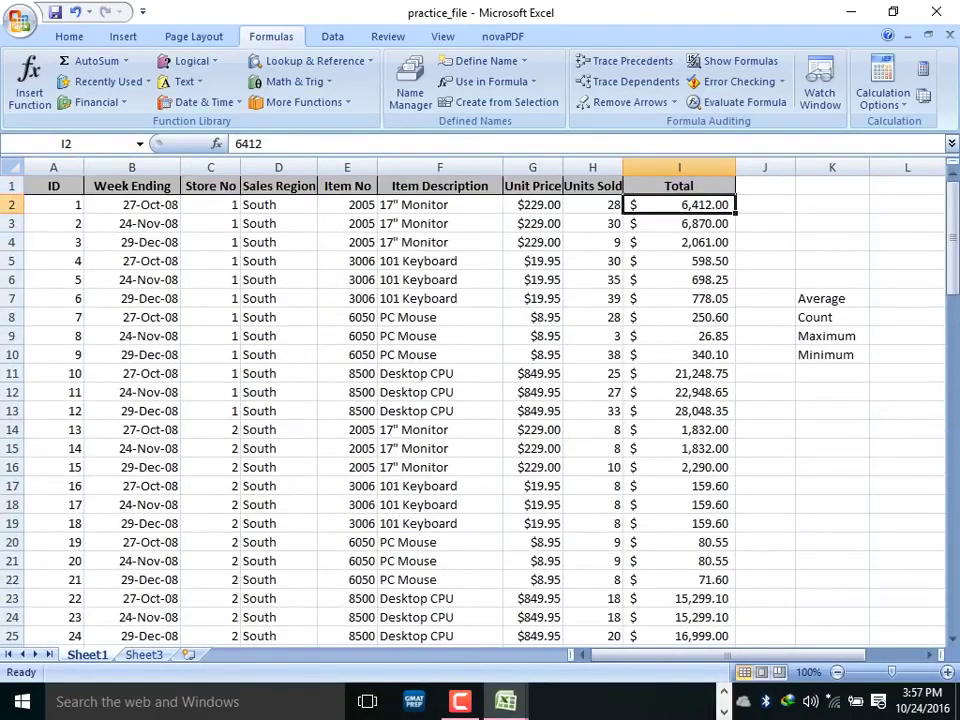
key("Down")
key("Down")
key("Down")
key("Down")
key("Down")
key("Down")
key("Down")
key("Down")
key("Down")
key("Down")
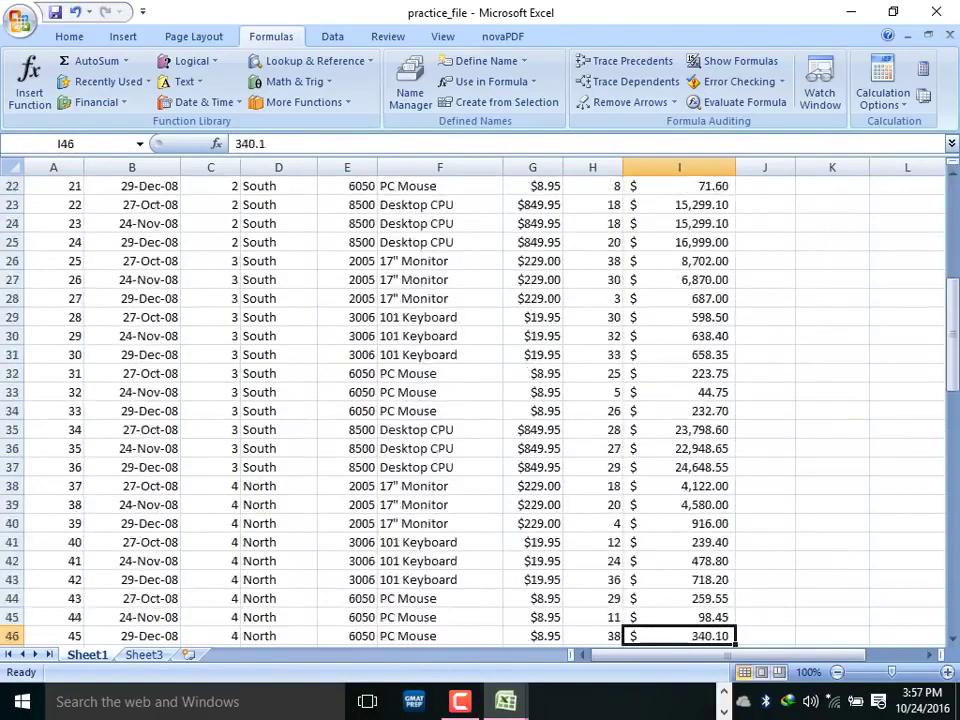
key("Down")
key("Down")
key("Down")
key("Down")
key("Down")
key("Down")
key("Down")
key("Down")
key("Down")
key("Down")
key("Down")
key("Down")
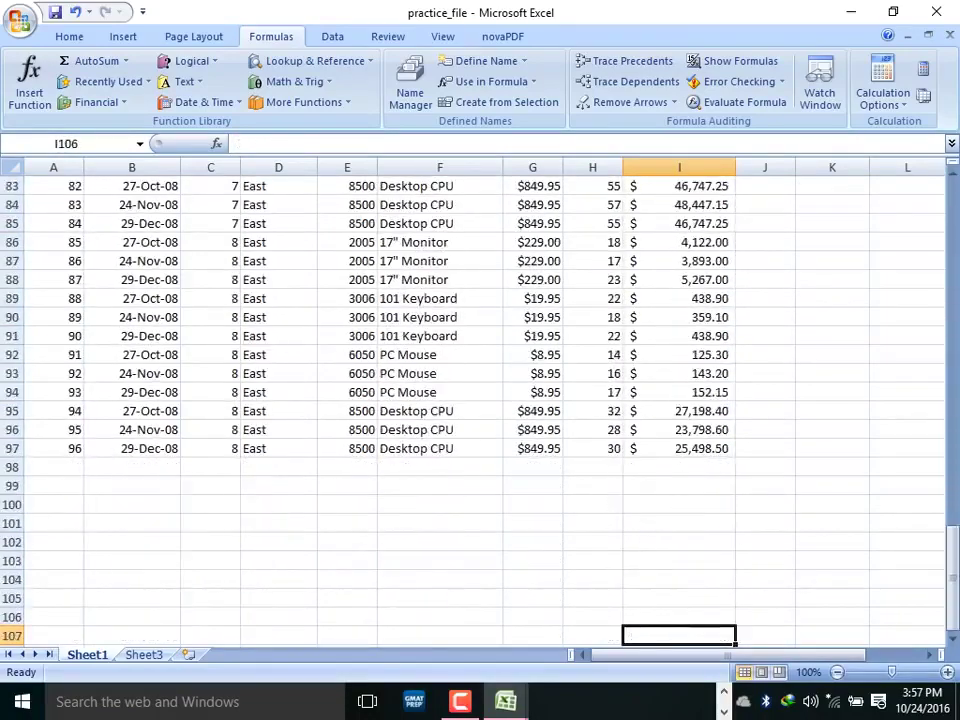
key("Down")
key("Down")
key("Down")
key("Up")
key("Up")
key("Up")
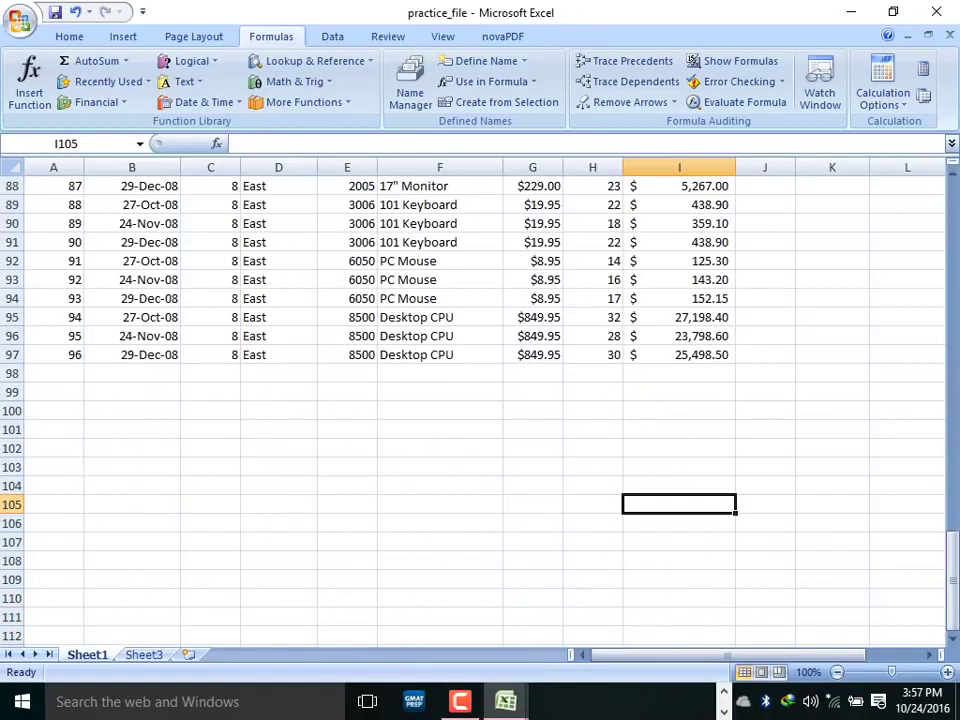
key("Up")
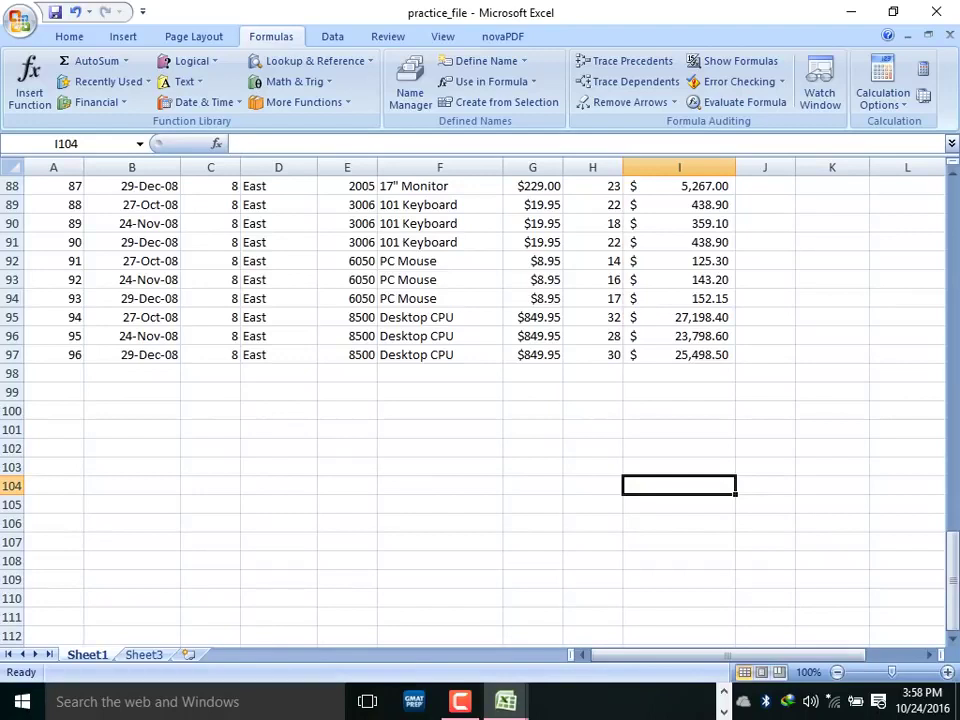
type("=")
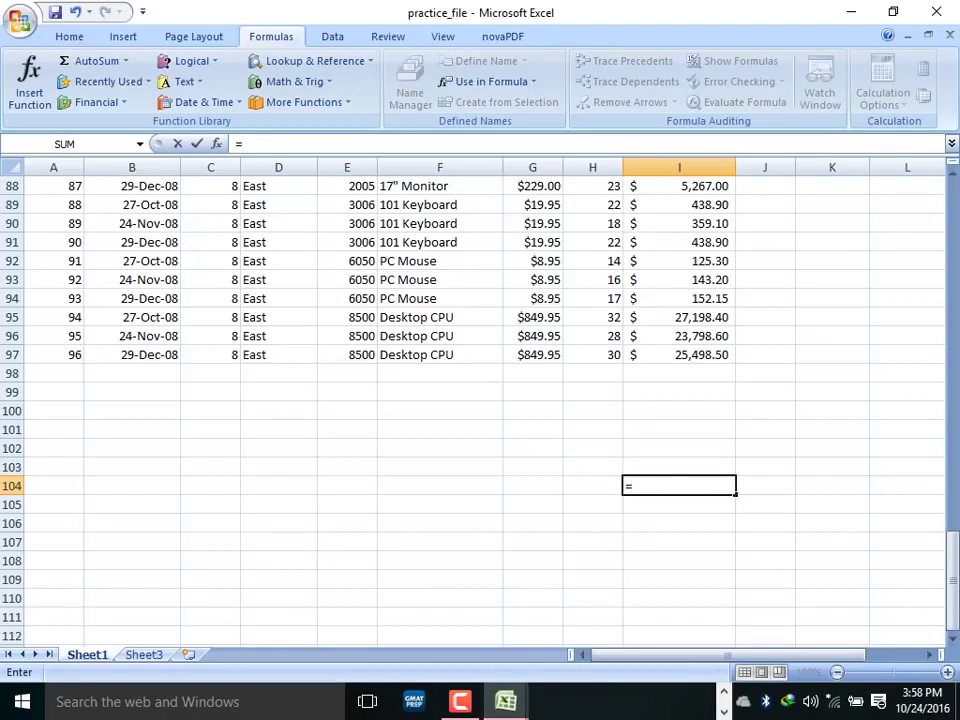
Enter an incomplete =Su in I104, which gives #NAME?, then clear I104 to redo it.
type("Su")
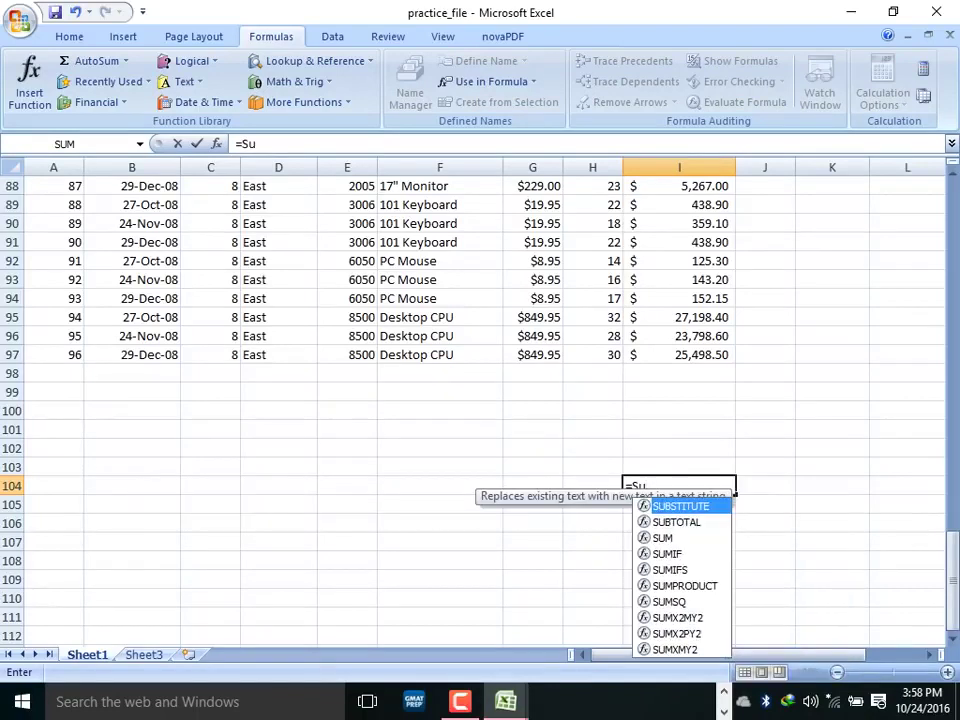
key("Down")
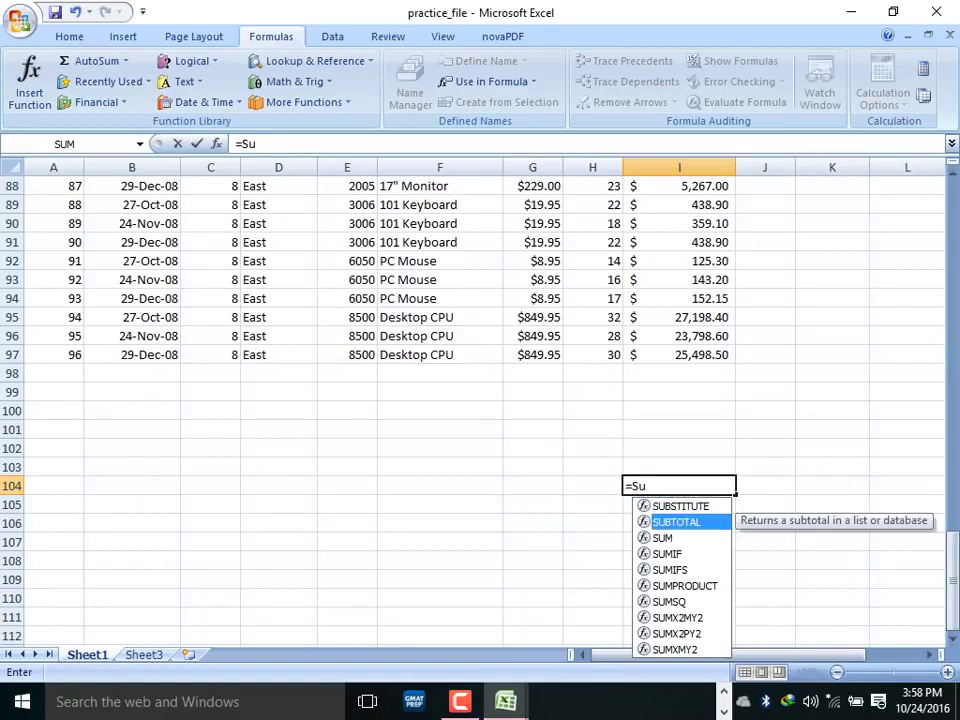
key("Down")
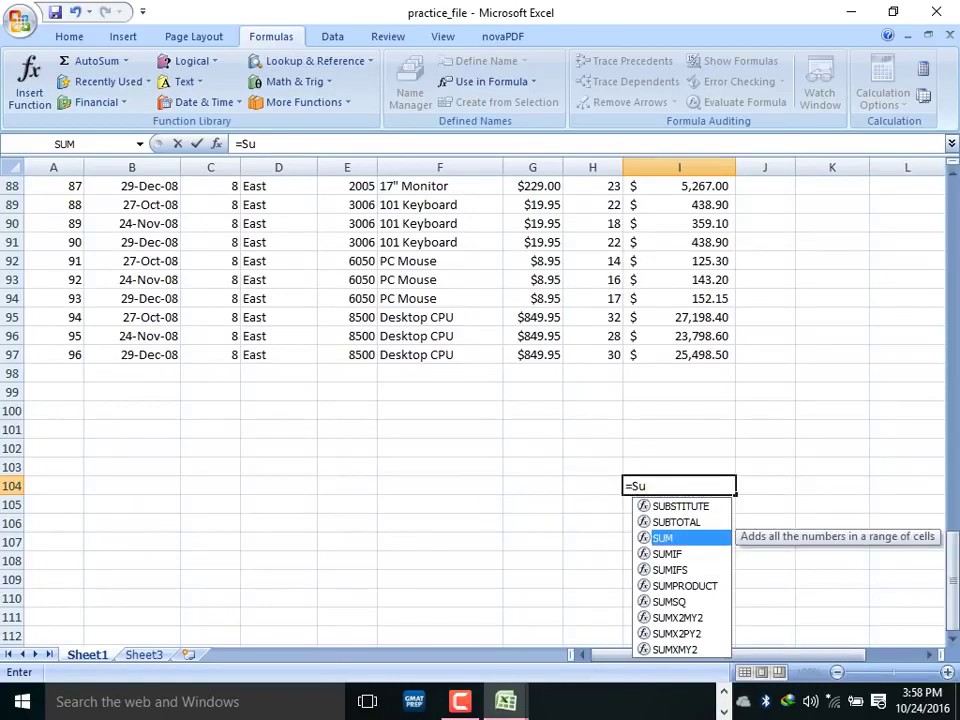
key("Return")
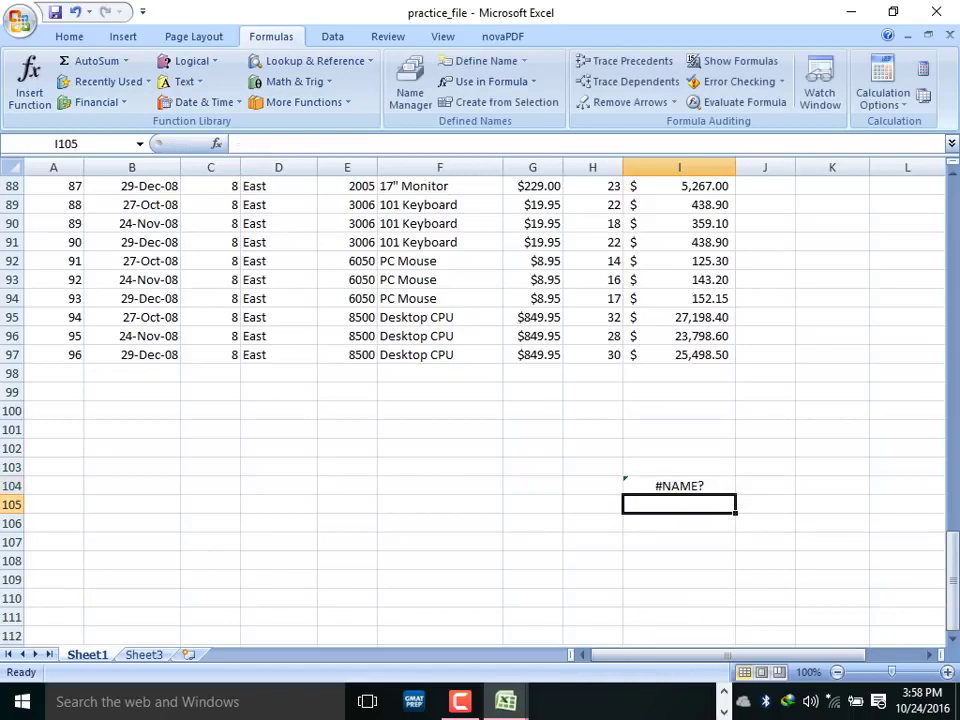
key("Up")
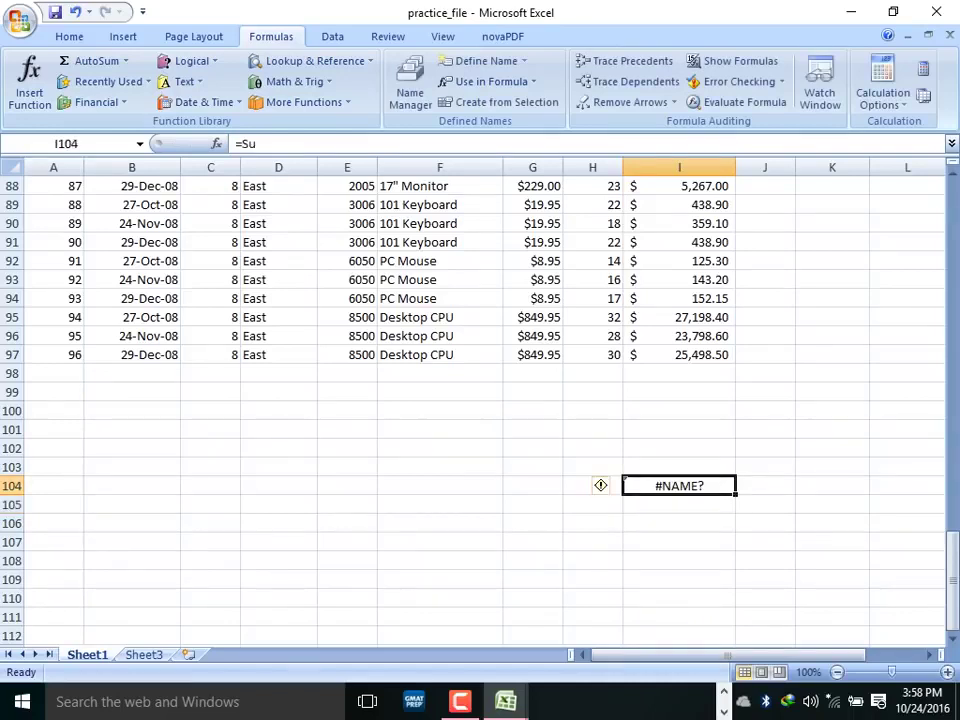
key("BackSpace")
Begin =SUM in I104 with its range starting at I2:I13.
type("=sum")
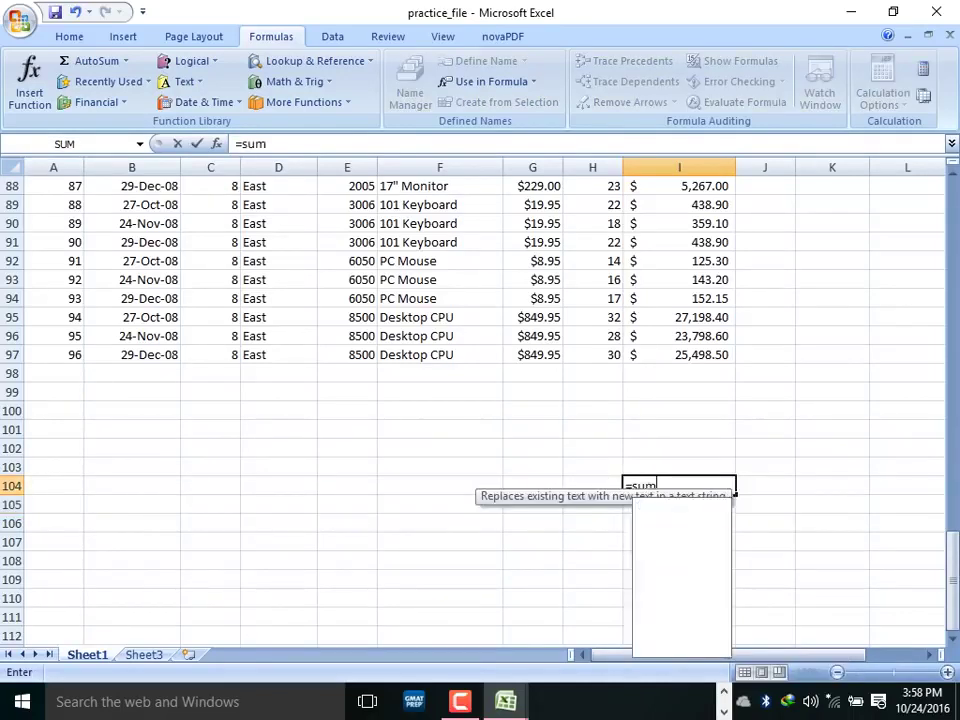
key("Tab")
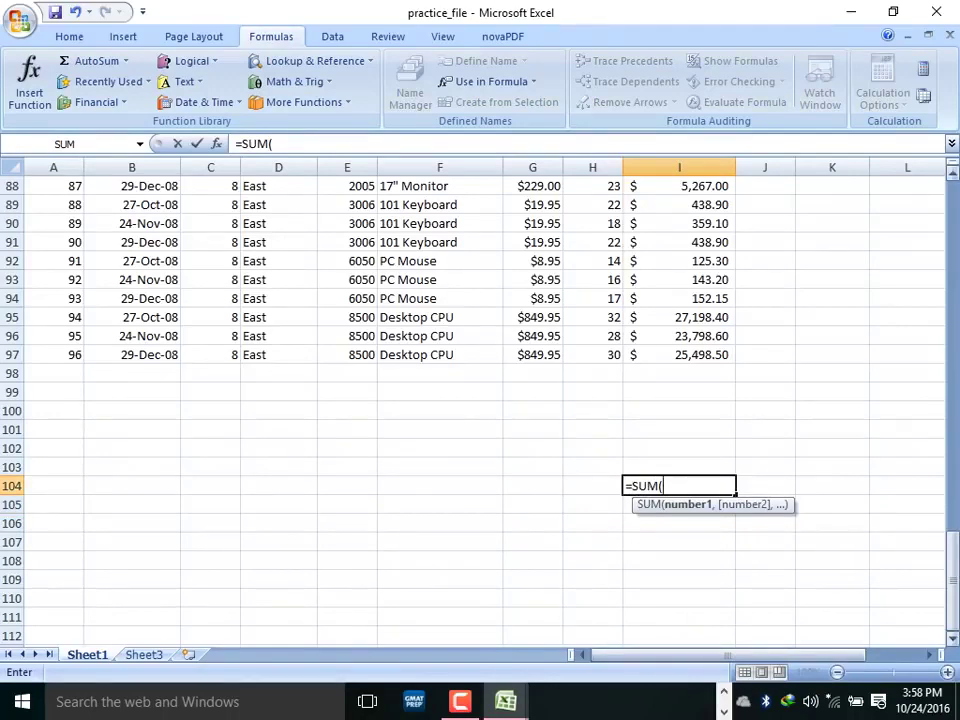
scroll(480, 400, "up", 8)
scroll(480, 400, "up", 20)
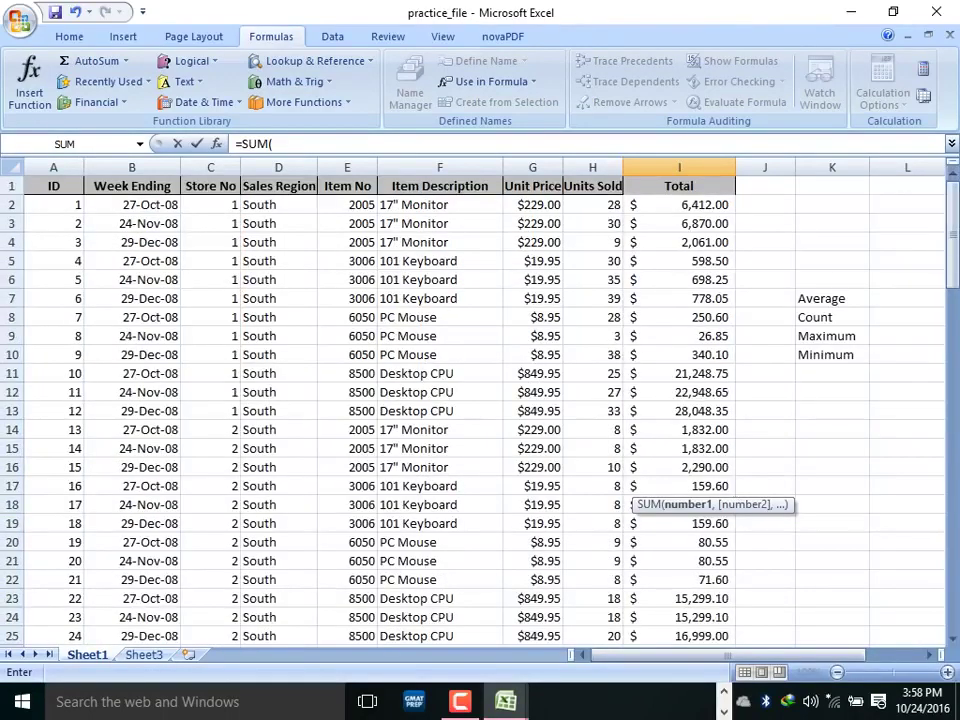
left_click(680, 204)
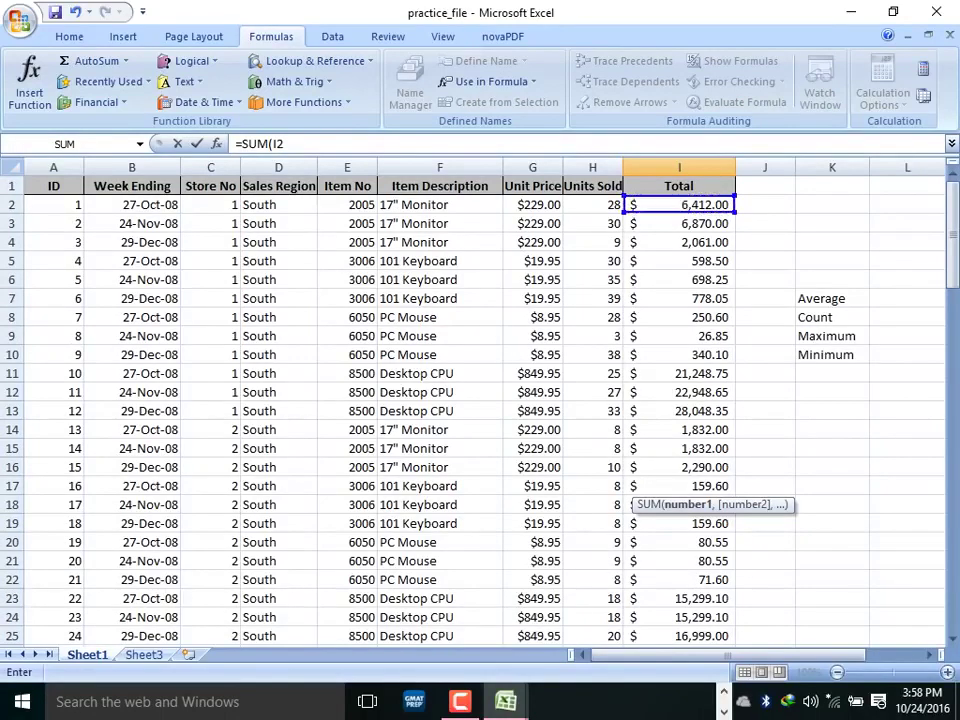
type(":I13")
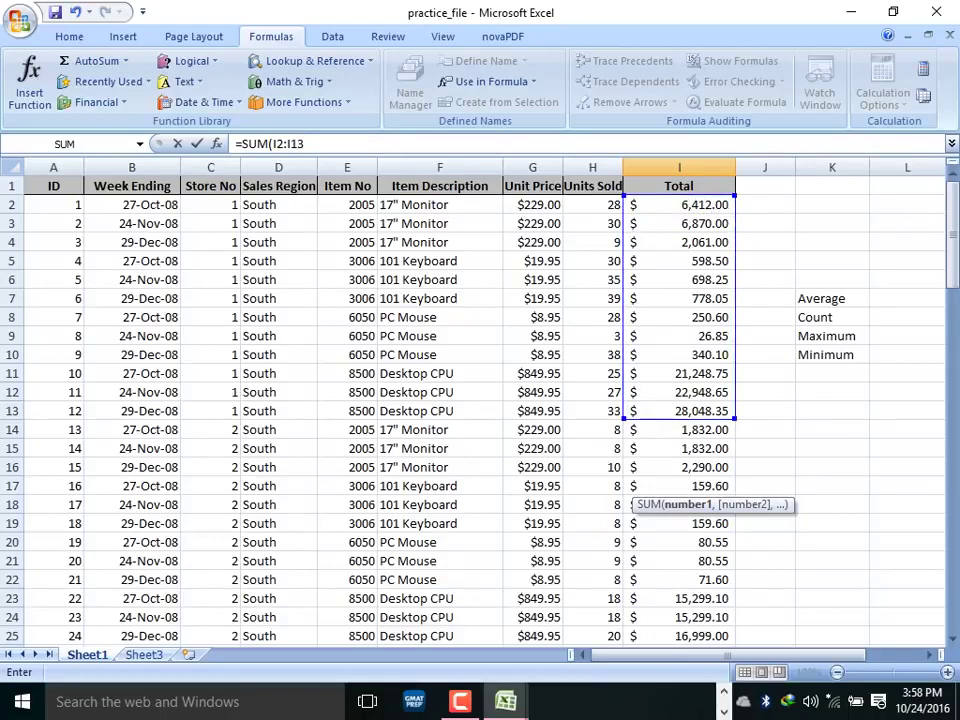
Extend the SUM range down to I97, close the parenthesis and commit it for $997,552.60.
key("shift+Down")
key("shift+Down")
key("shift+Down")
key("shift+Down")
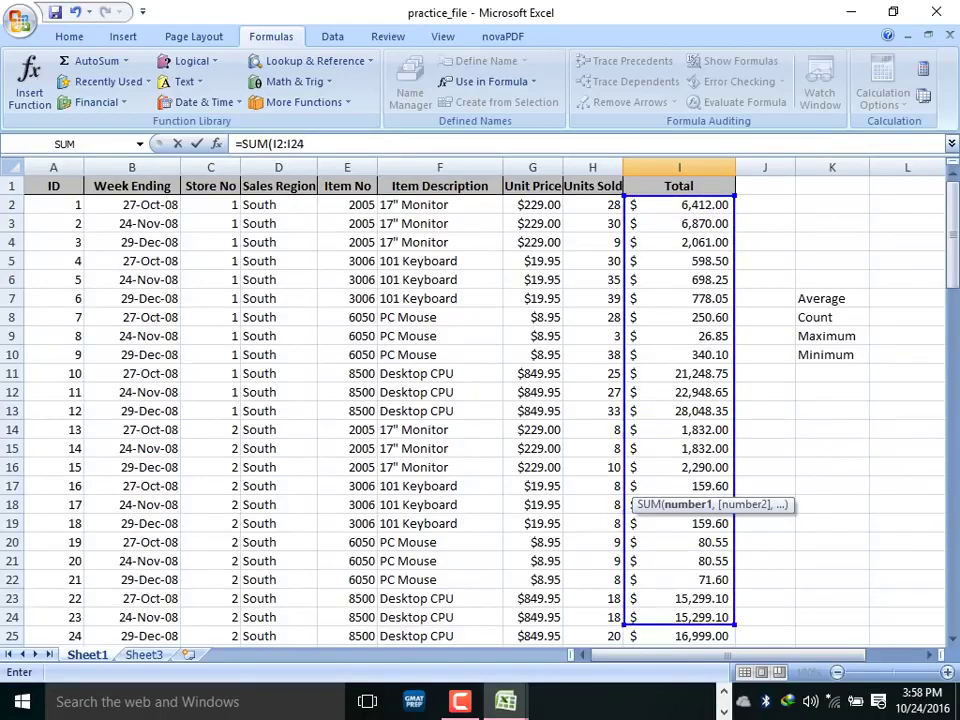
scroll(480, 400, "down", 1)
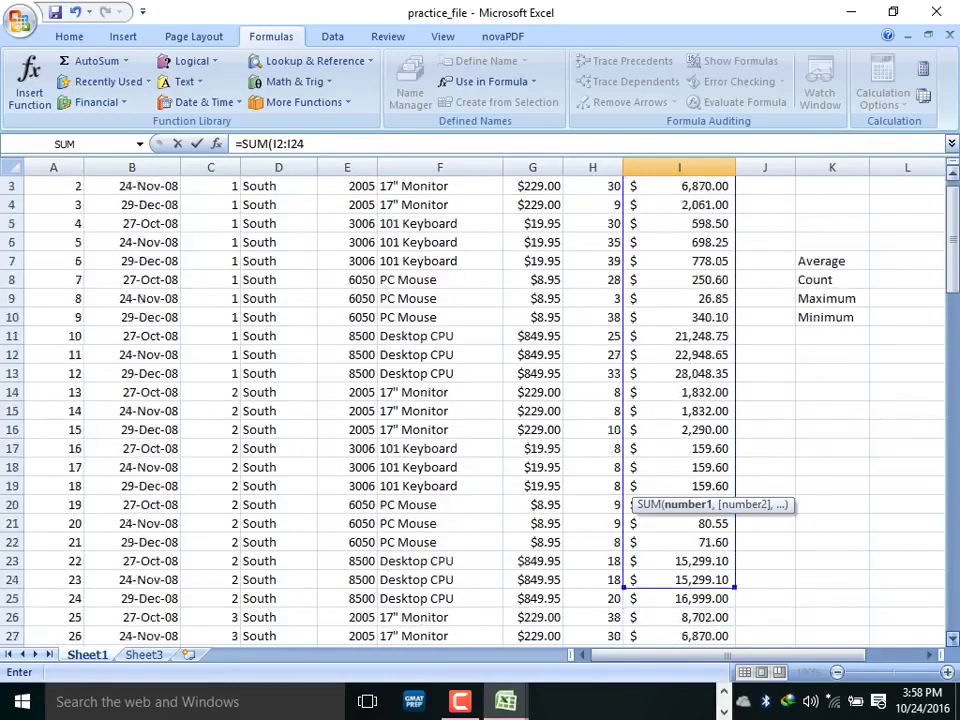
scroll(480, 400, "down", 2)
scroll(480, 400, "down", 2)
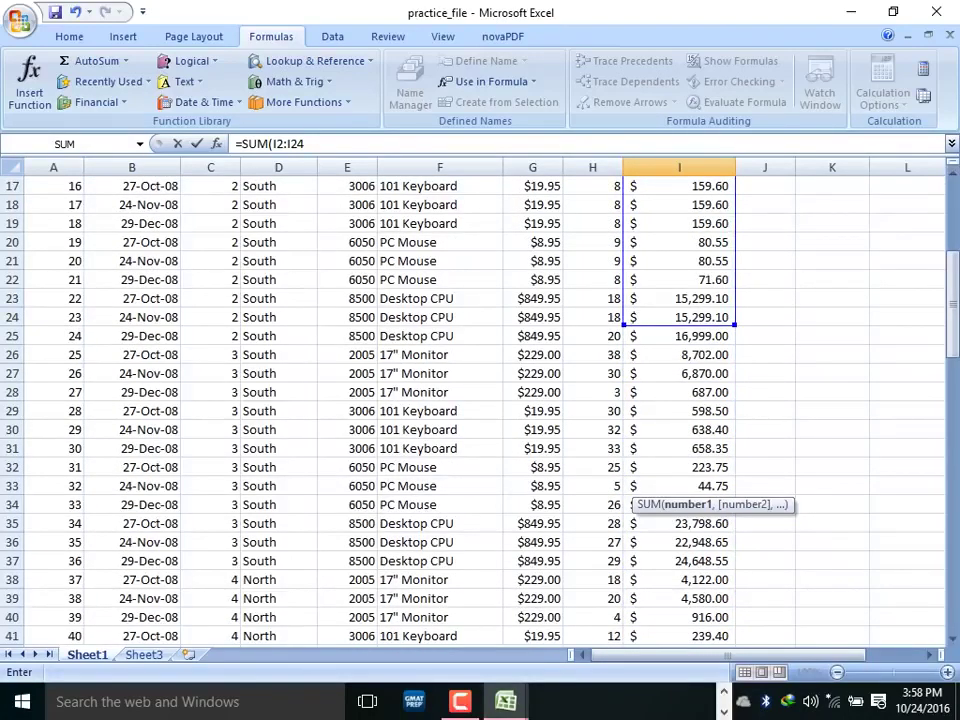
key("shift+Down")
key("shift+Down")
key("shift+Down")
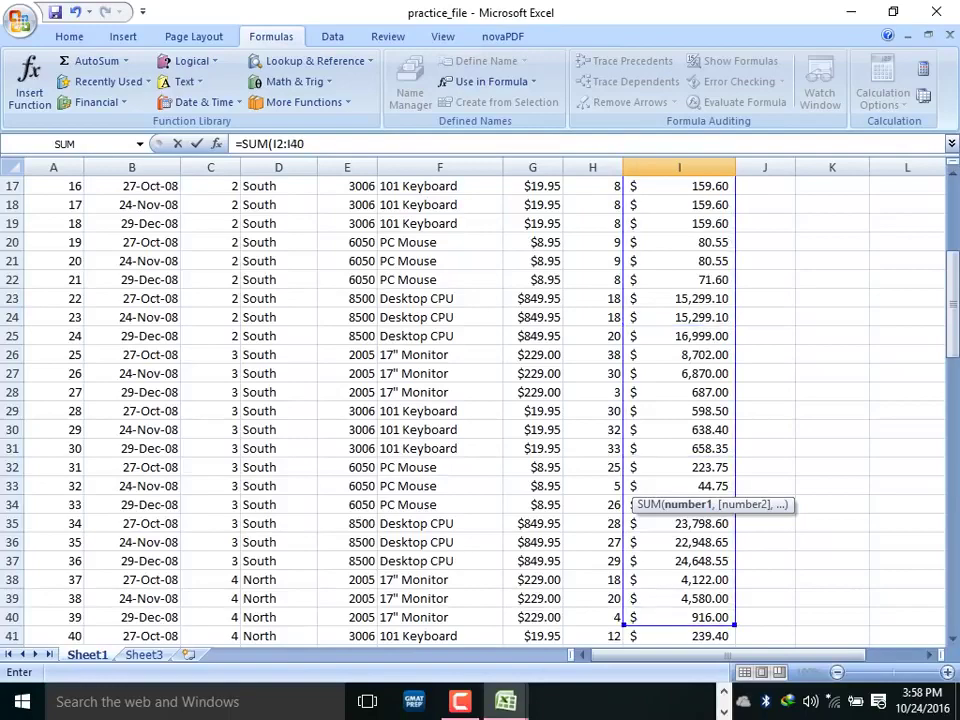
scroll(355, 400, "down", 1)
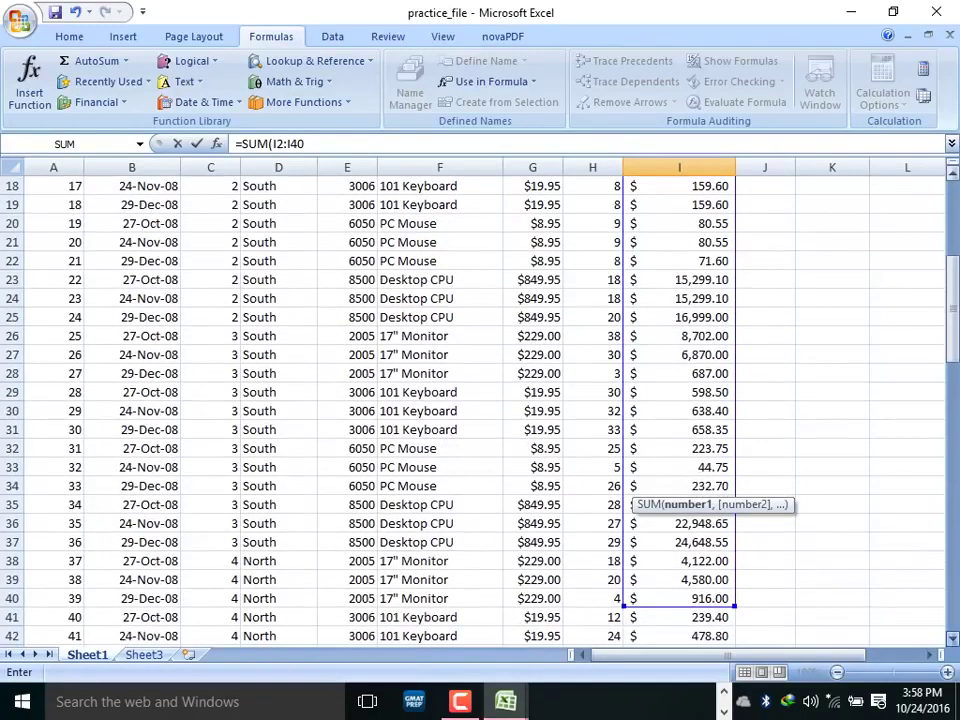
scroll(355, 400, "down", 2)
scroll(355, 400, "down", 2)
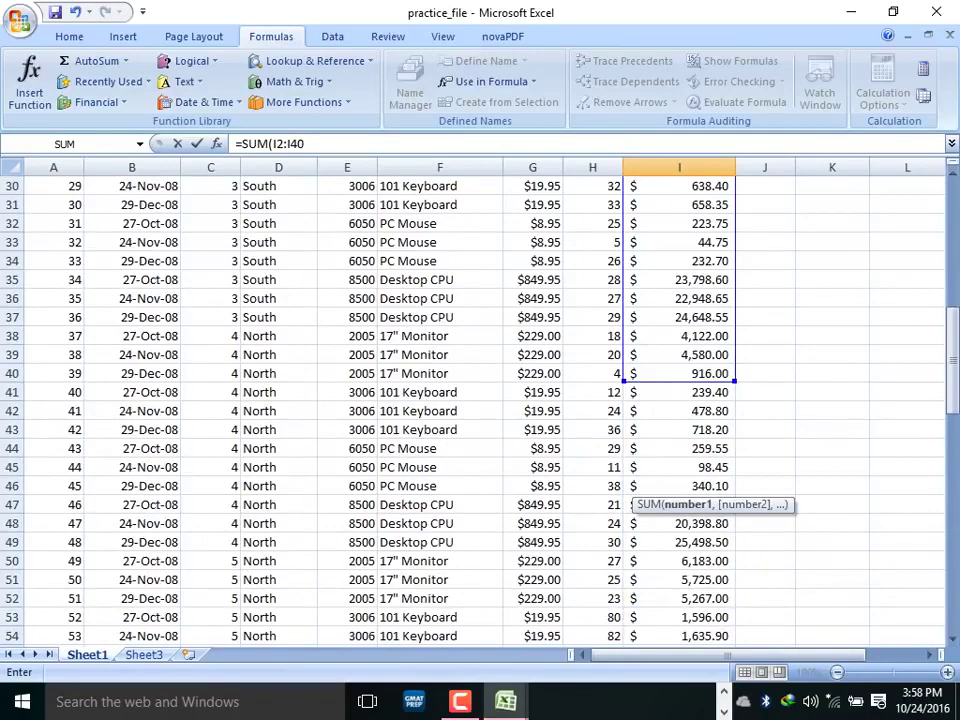
key("shift+Down")
key("shift+Down")
key("shift+Down")
key("shift+Down")
key("shift+Down")
key("shift+Down")
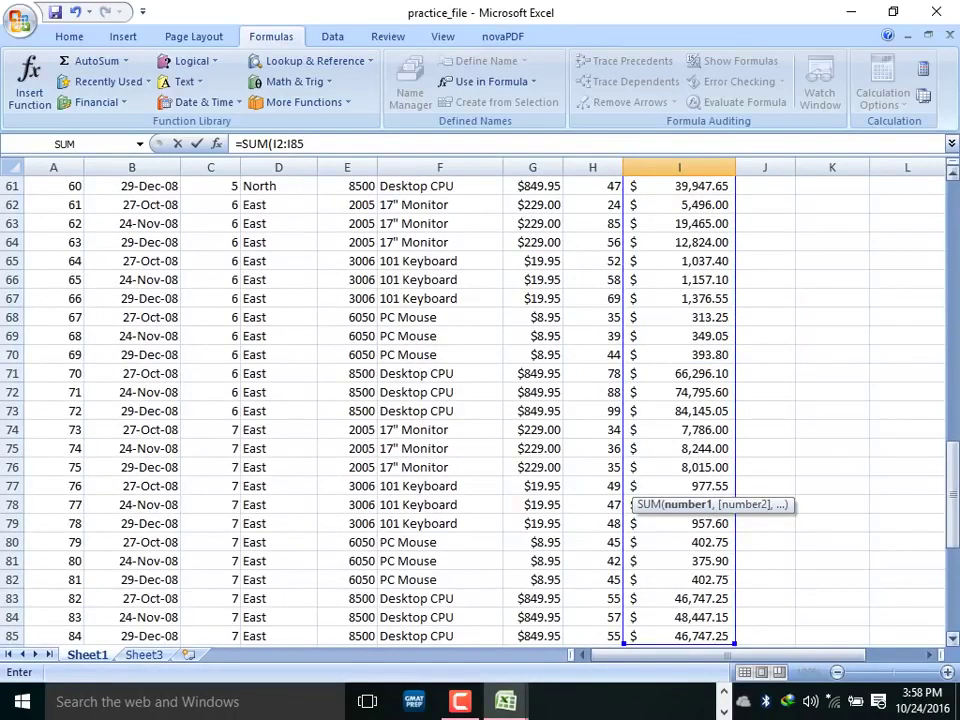
scroll(355, 400, "down", 1)
scroll(355, 400, "down", 1)
scroll(355, 400, "down", 3)
scroll(355, 400, "down", 2)
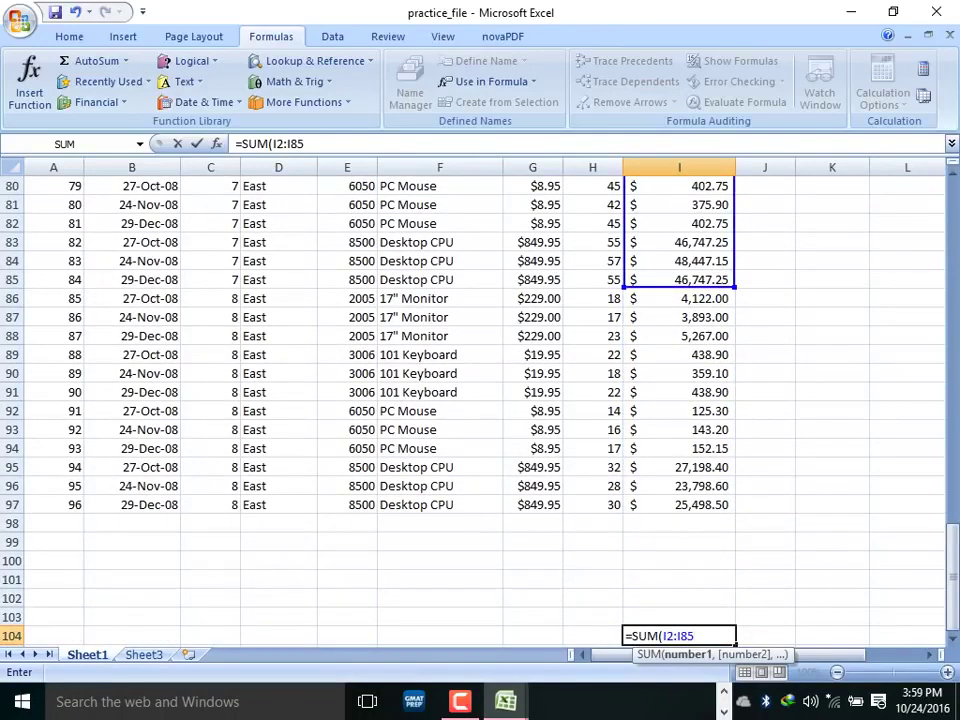
key("shift+Down")
key("shift+Down")
key("shift+Down")
key("shift+Up")
key("shift+Up")
key("shift+Up")
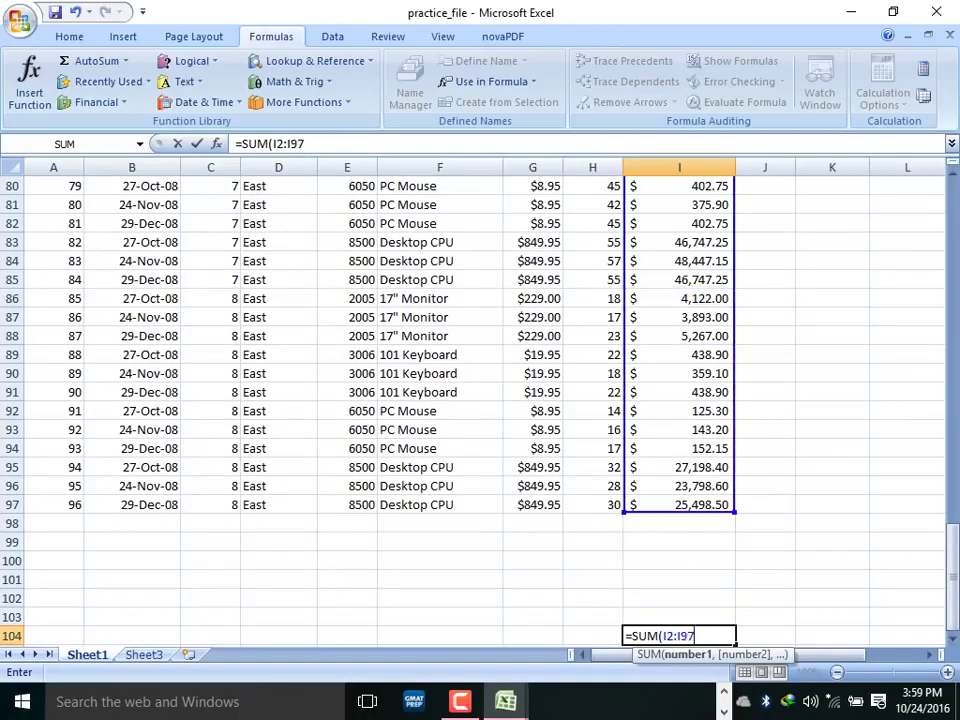
type(")")
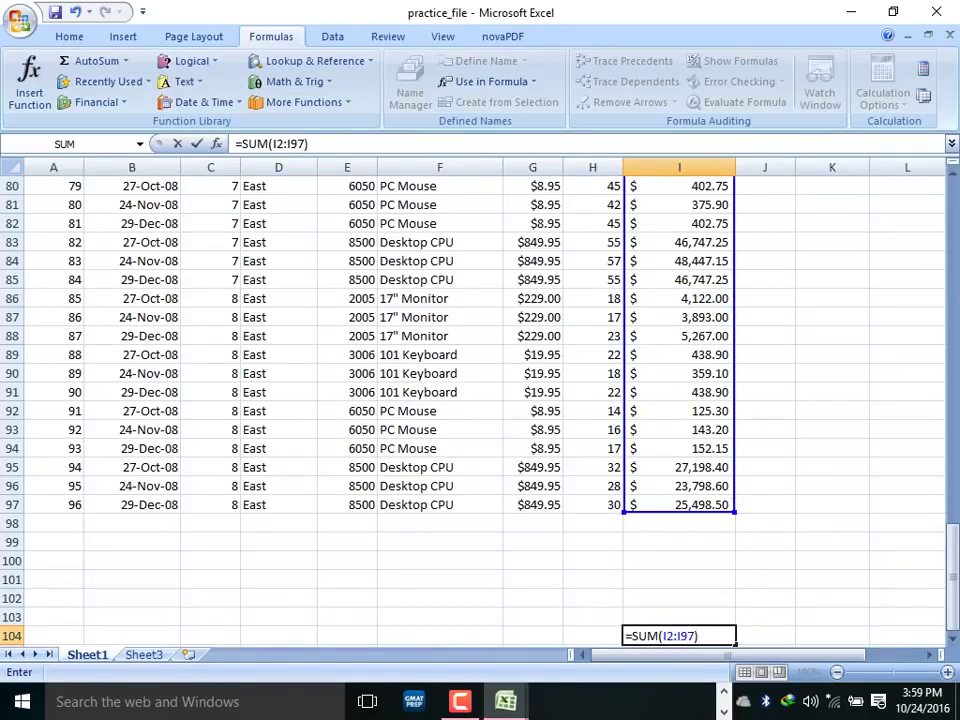
key("Return")
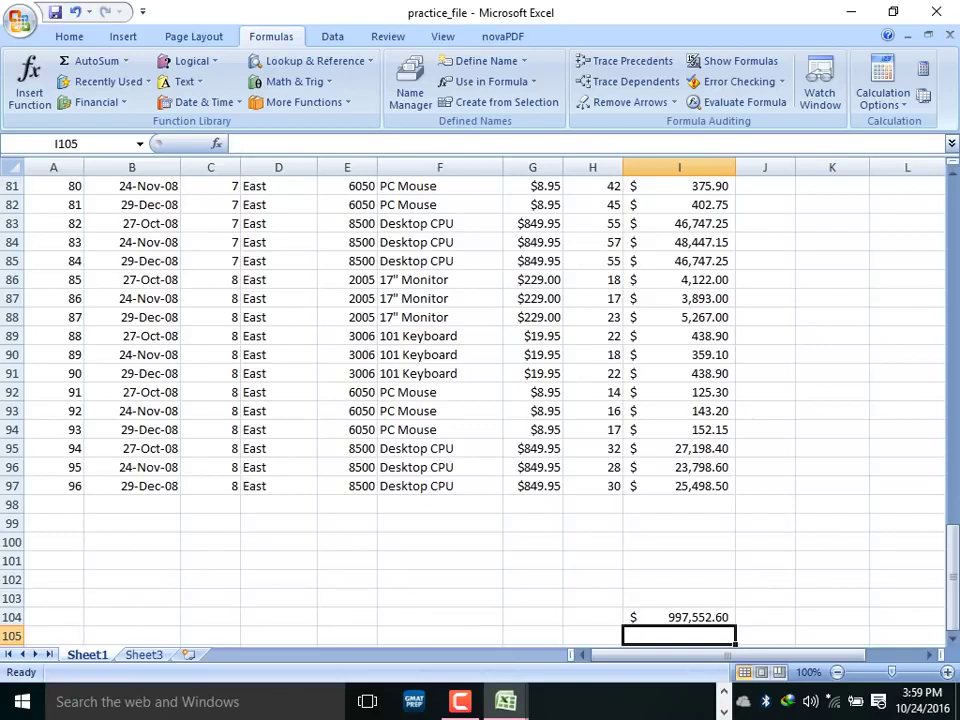
left_click(679, 617)
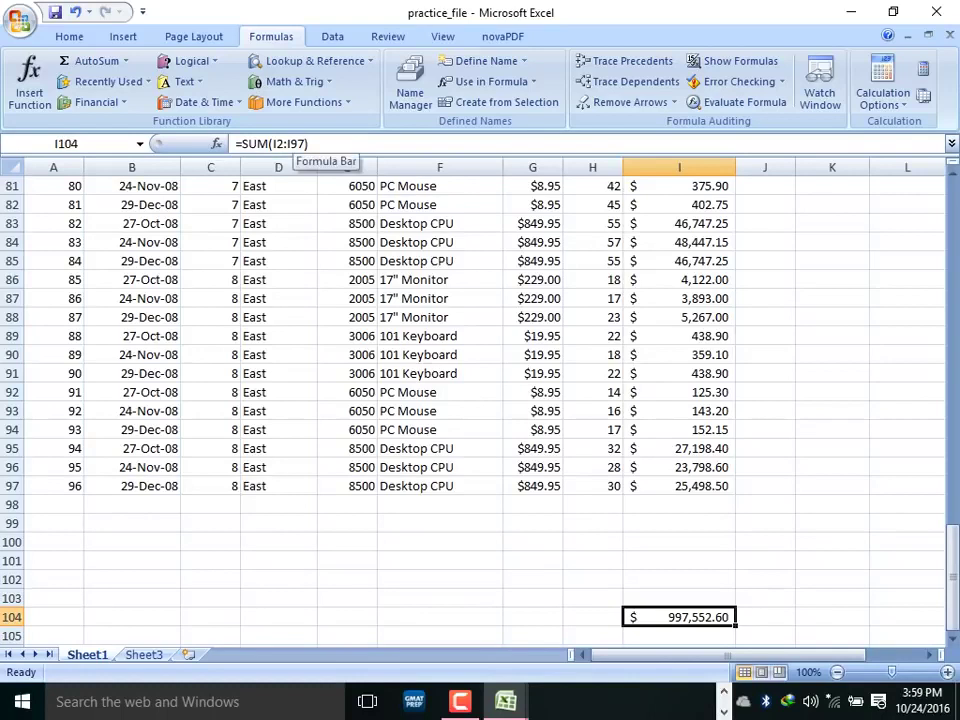
left_click(248, 144)
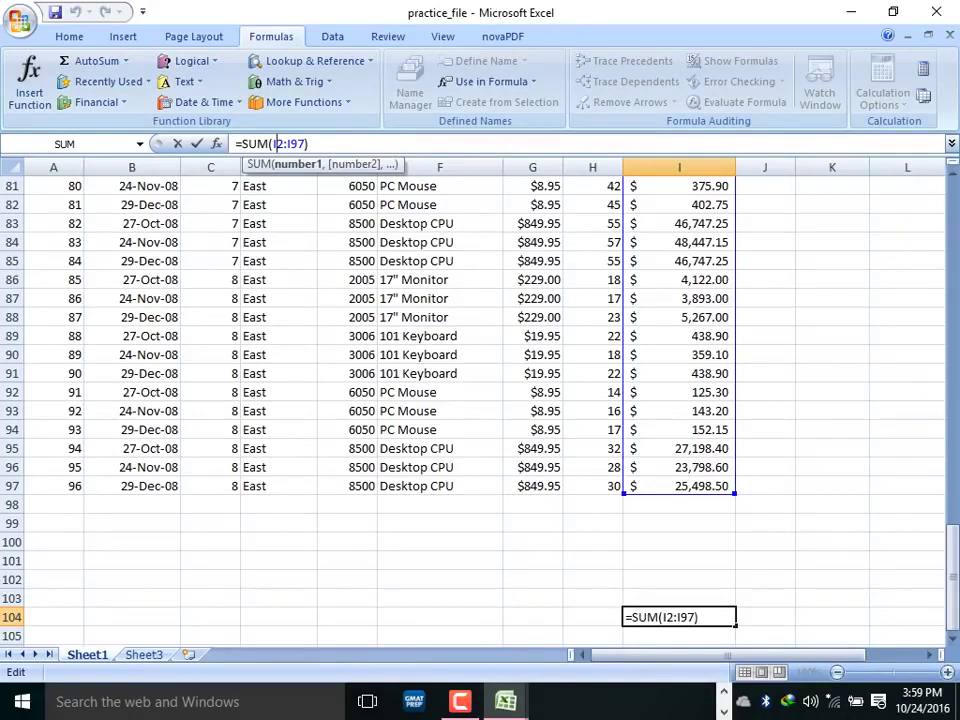
left_click(278, 541)
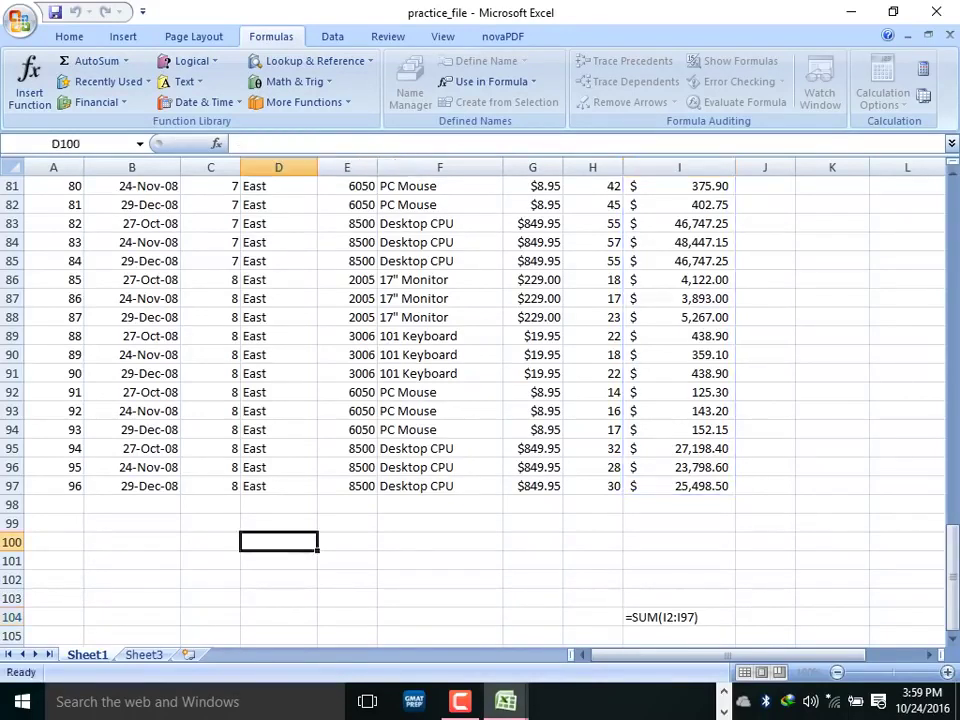
left_click_drag(278, 541, 278, 617)
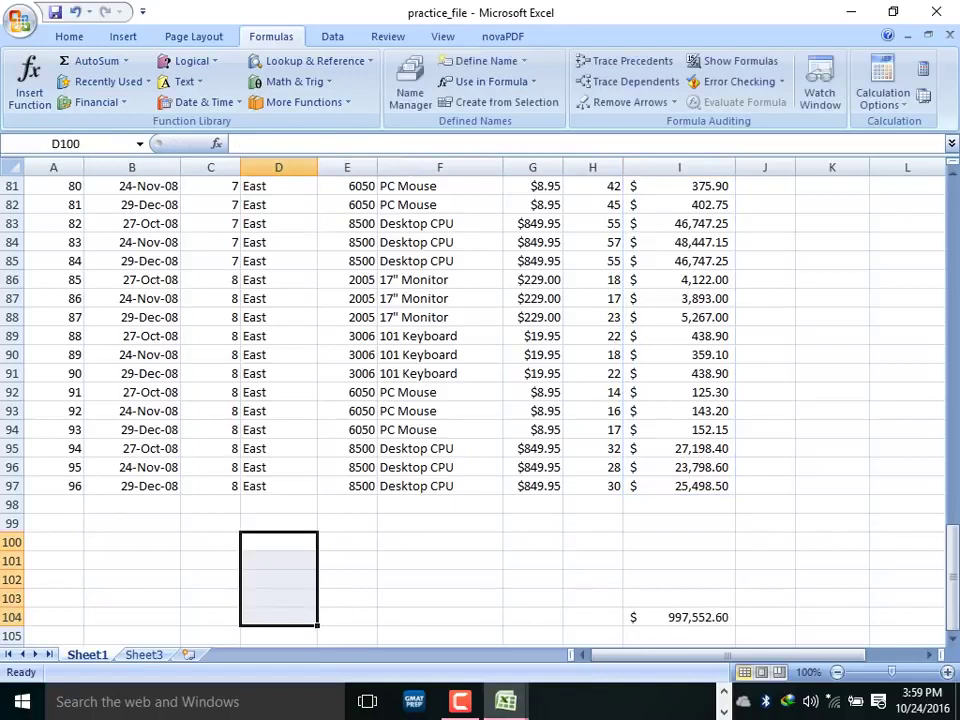
left_click_drag(347, 522, 347, 617)
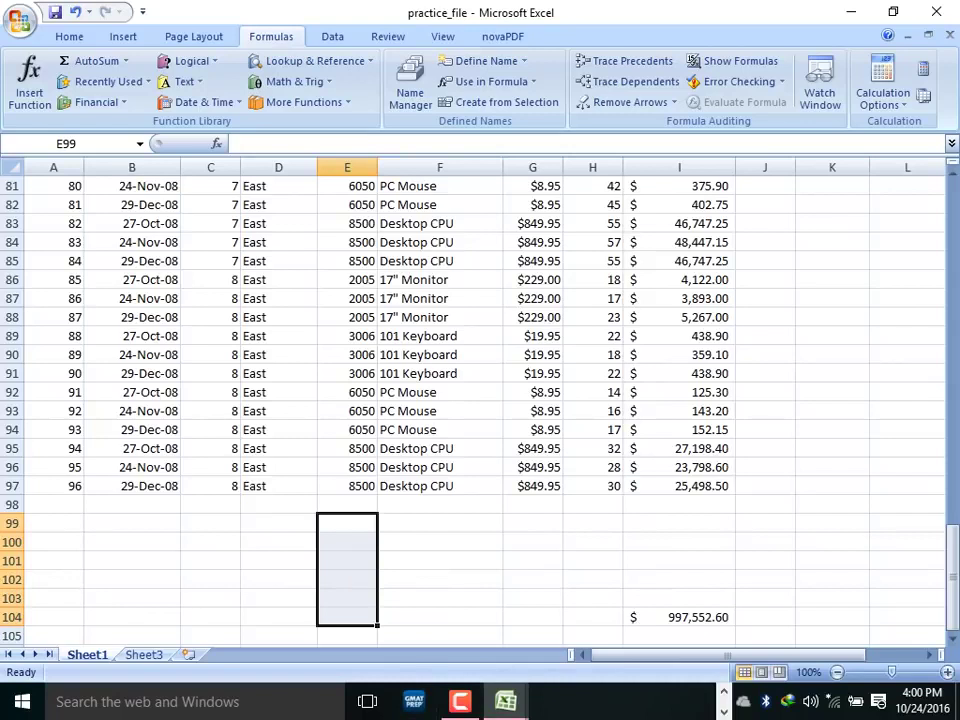
left_click(679, 617)
Rebuild =SUM(I2:I97) in I104 by dragging the range, restoring the $997,552.60 total.
type("=")
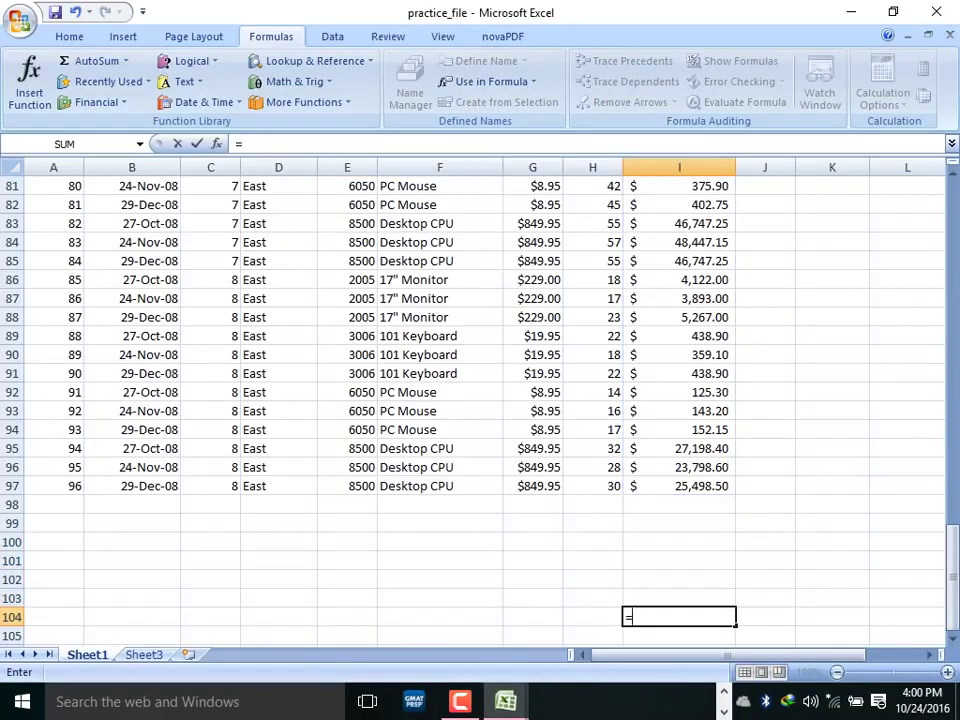
type("sum")
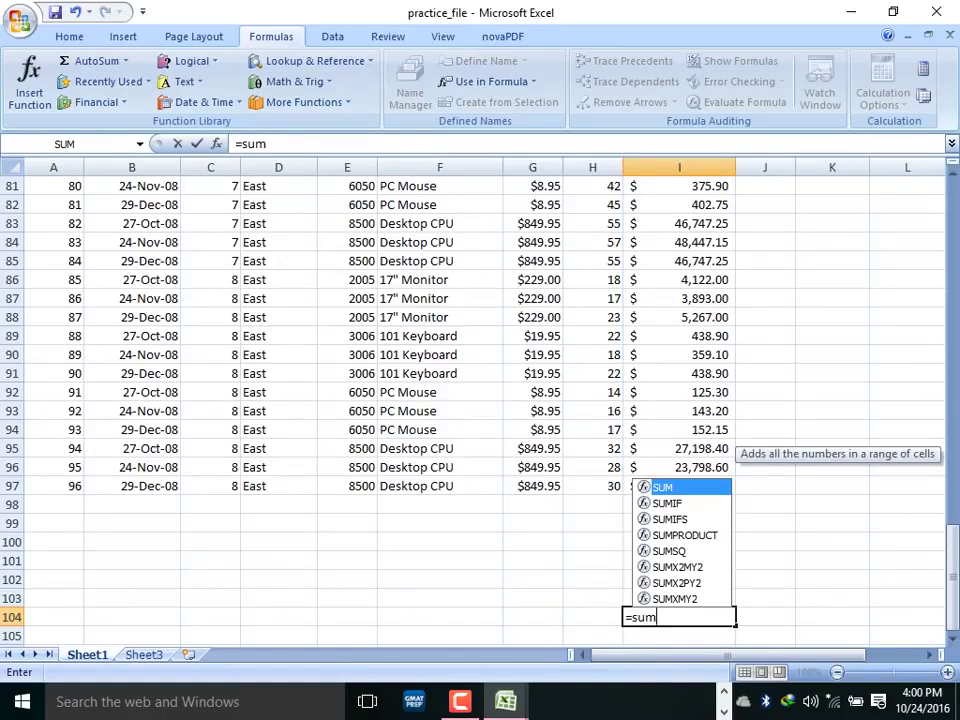
key("Tab")
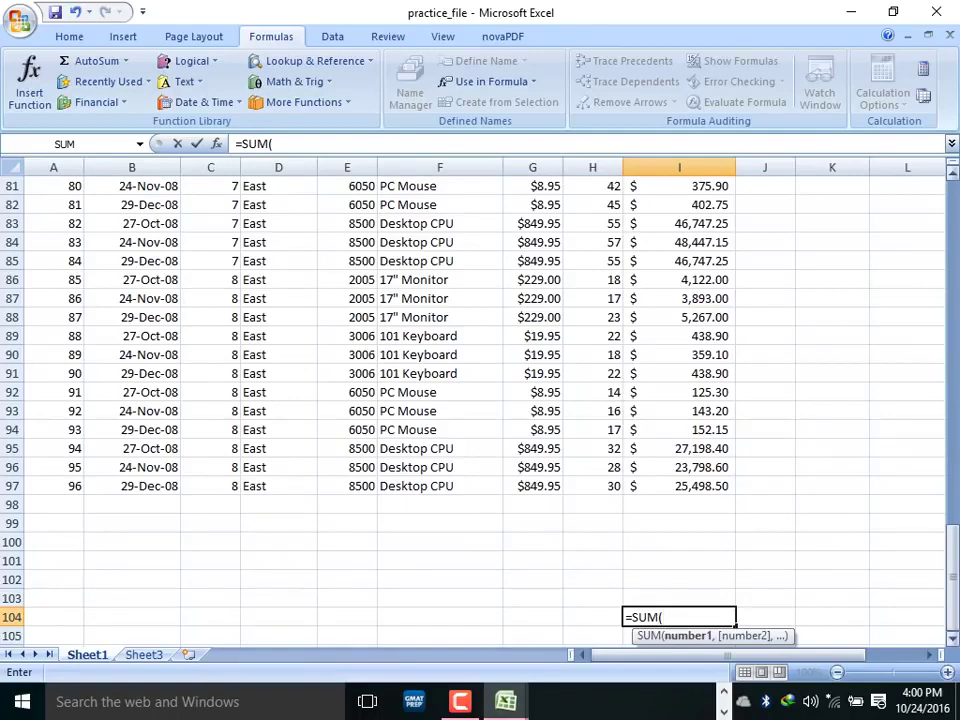
scroll(480, 400, "up", 8)
scroll(480, 400, "up", 17)
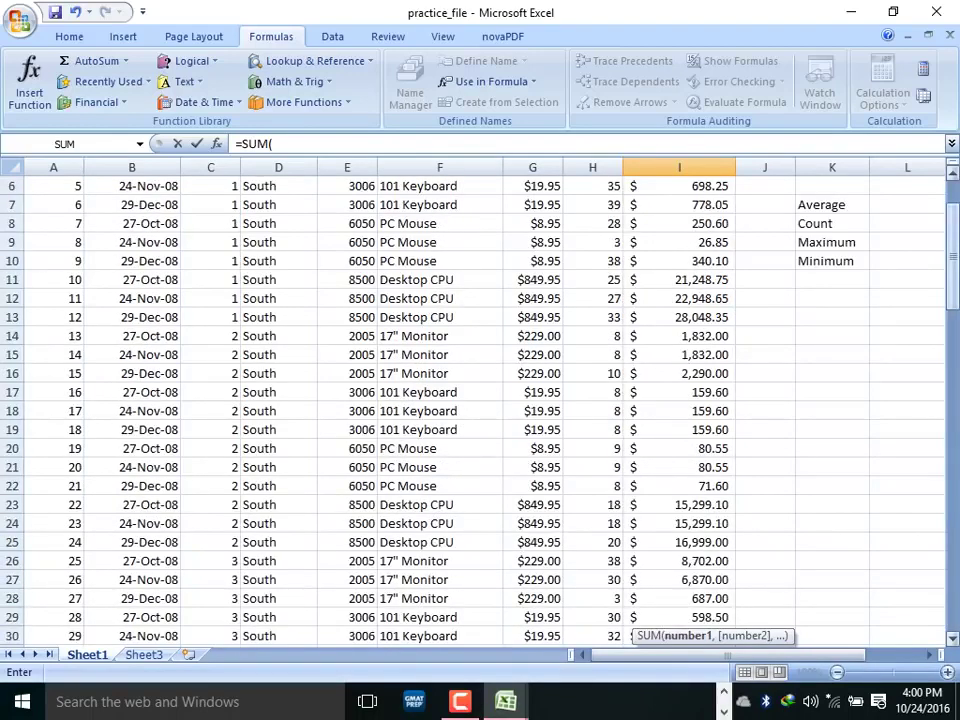
scroll(480, 400, "up", 2)
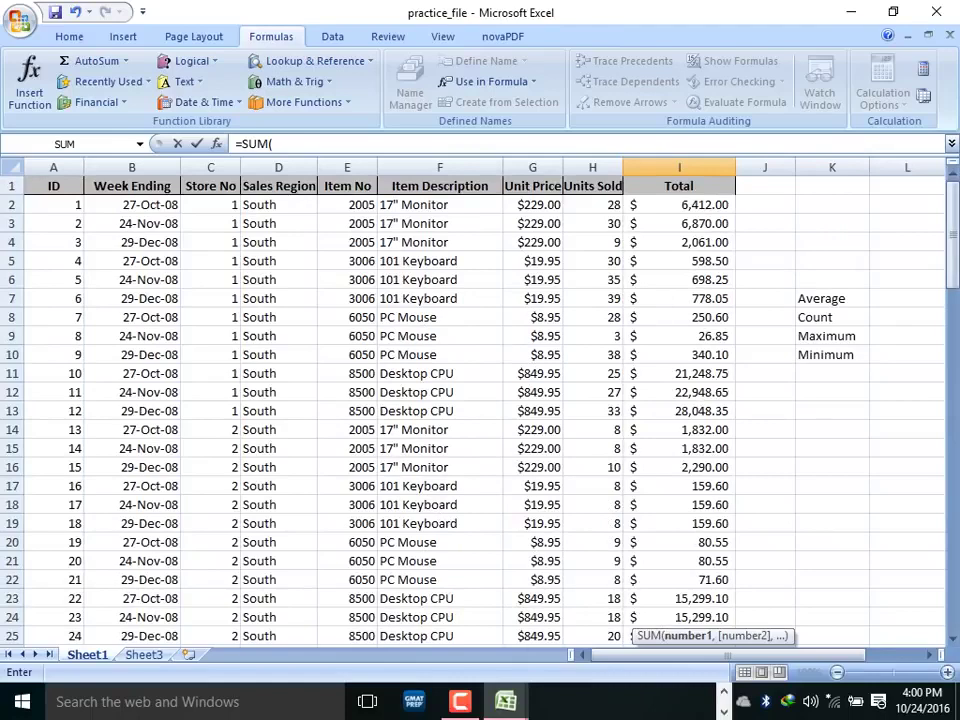
left_click(680, 204)
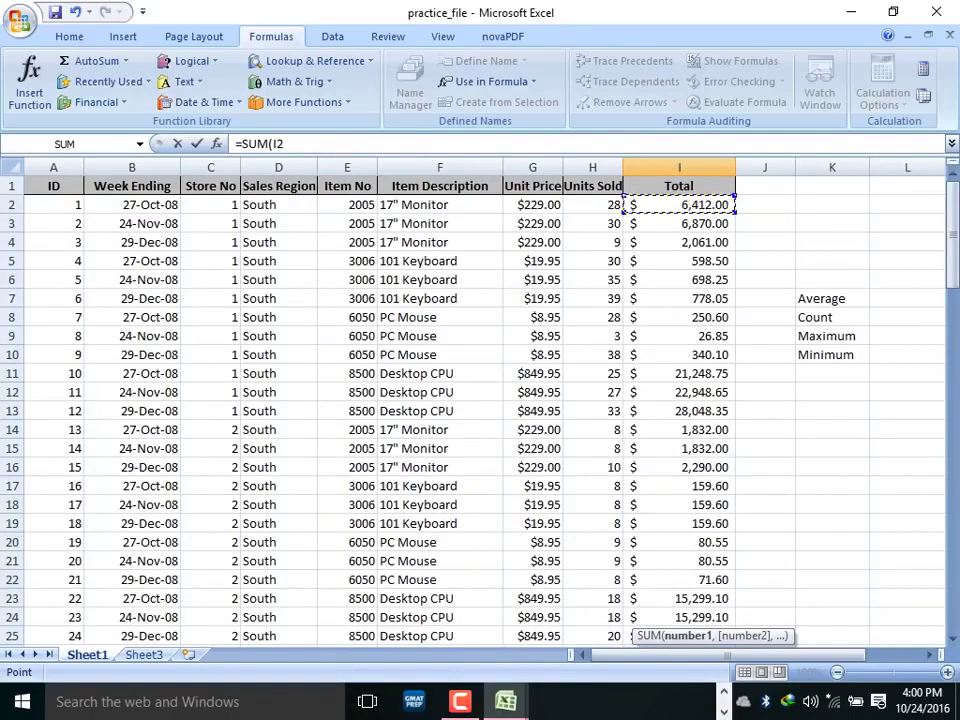
left_click_drag(680, 204, 680, 640)
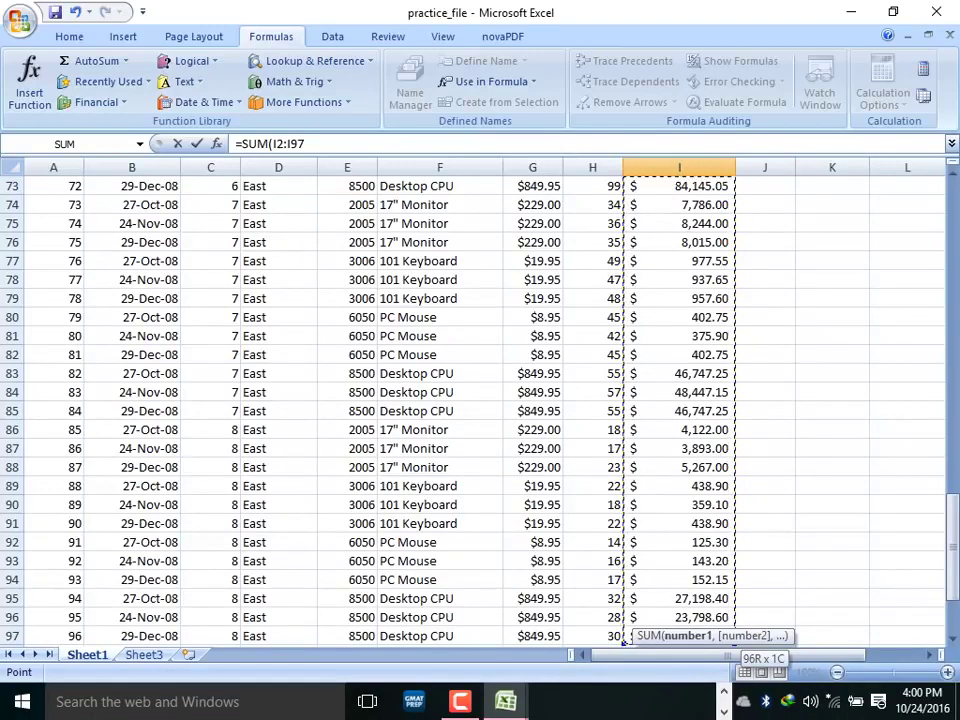
key("Return")
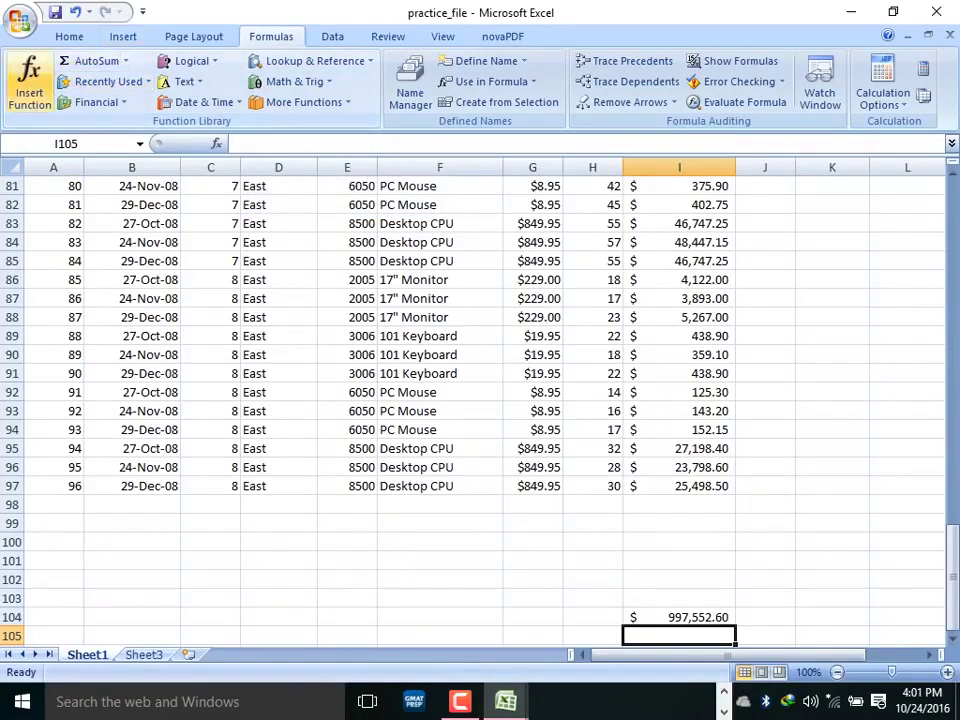
left_click(125, 61)
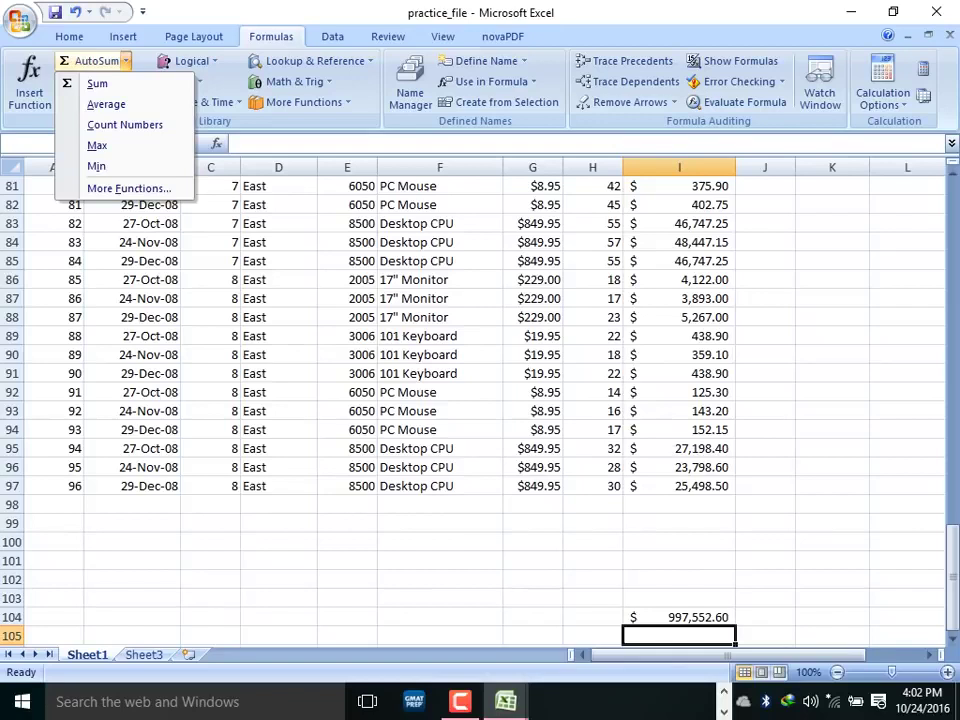
key("Escape")
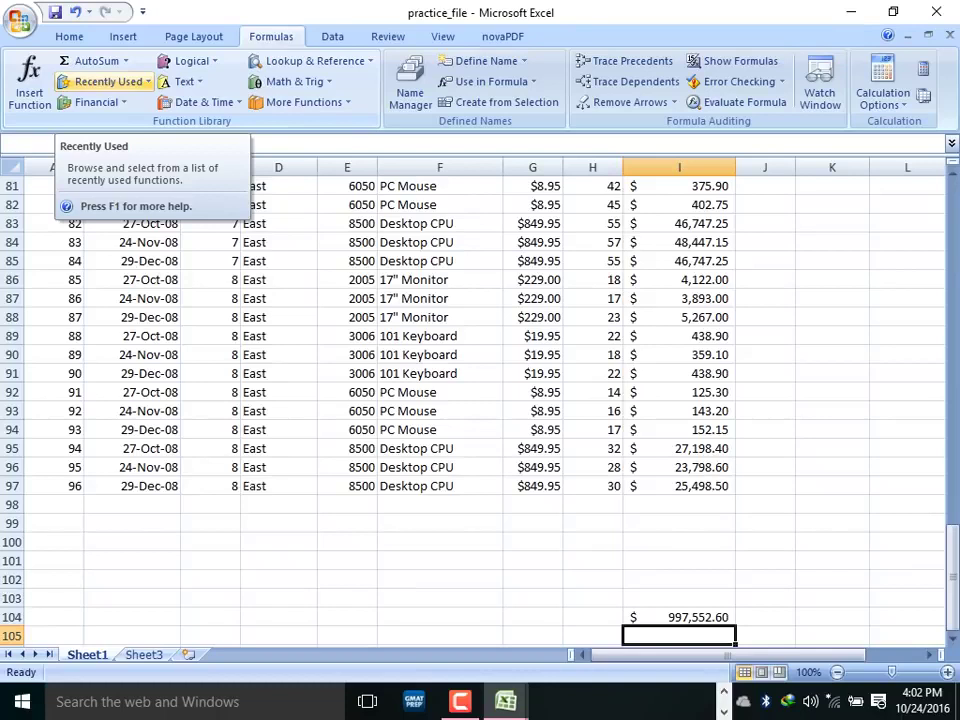
left_click(96, 102)
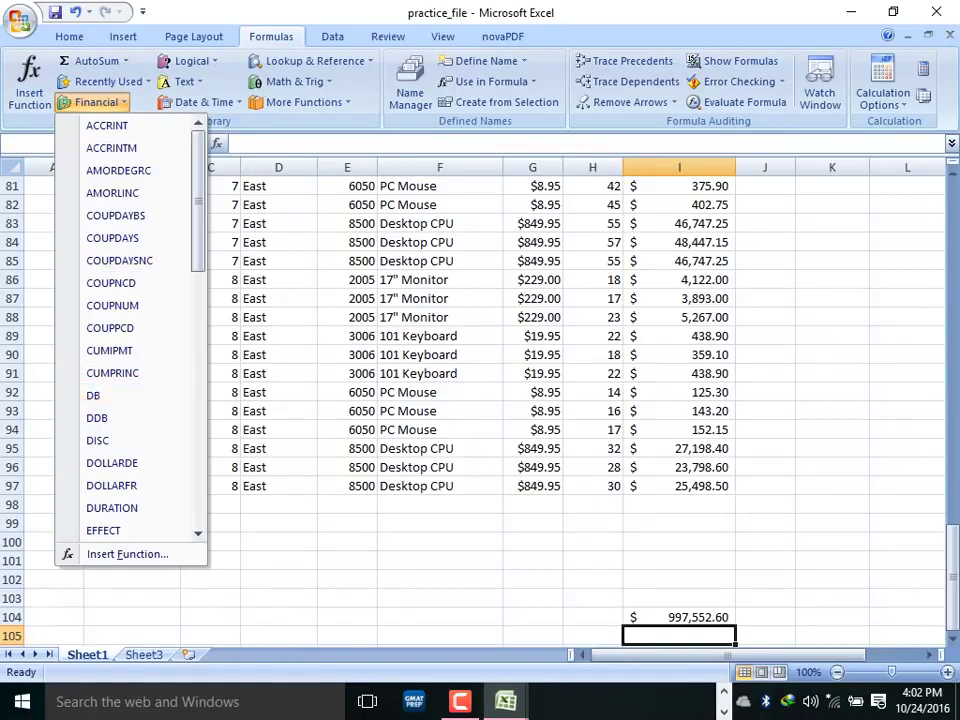
scroll(130, 330, "down", 10)
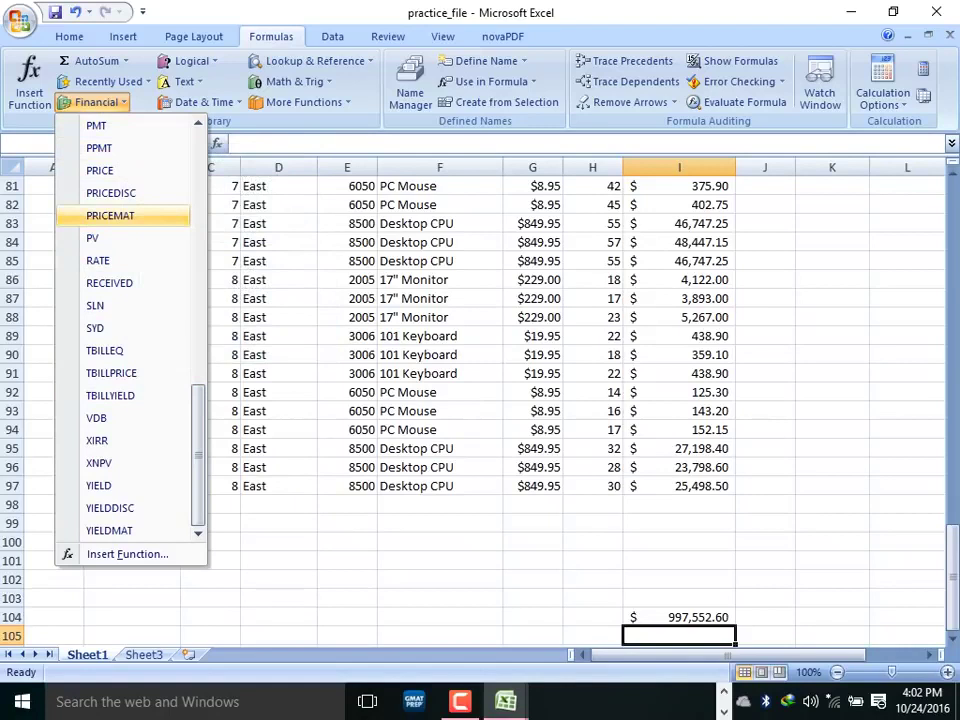
scroll(130, 330, "up", 6)
scroll(130, 330, "up", 5)
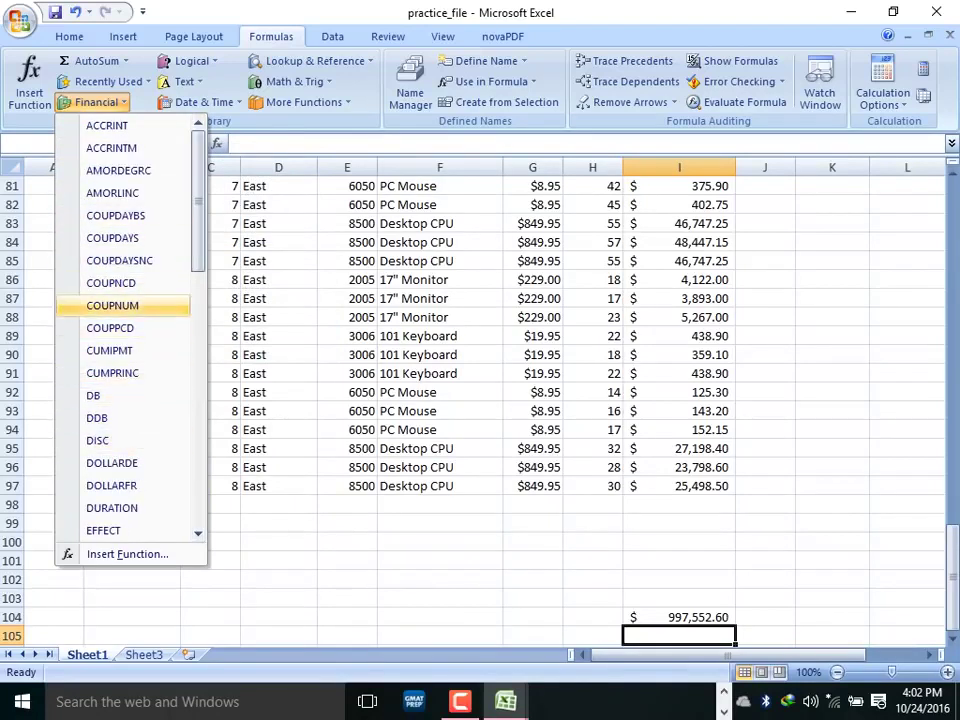
scroll(130, 330, "down", 6)
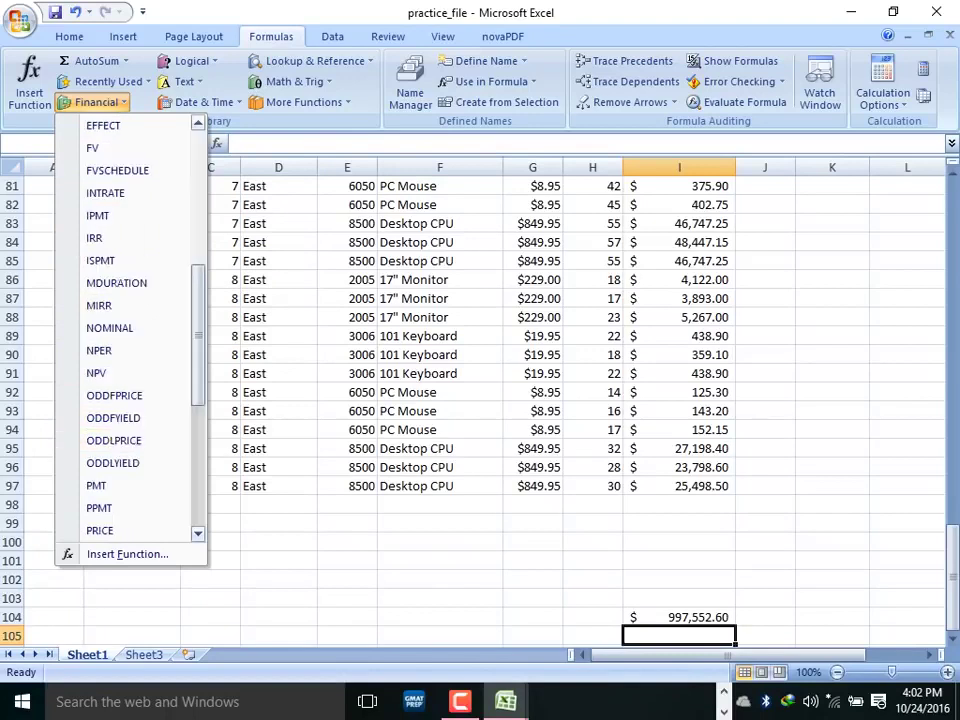
scroll(130, 330, "down", 5)
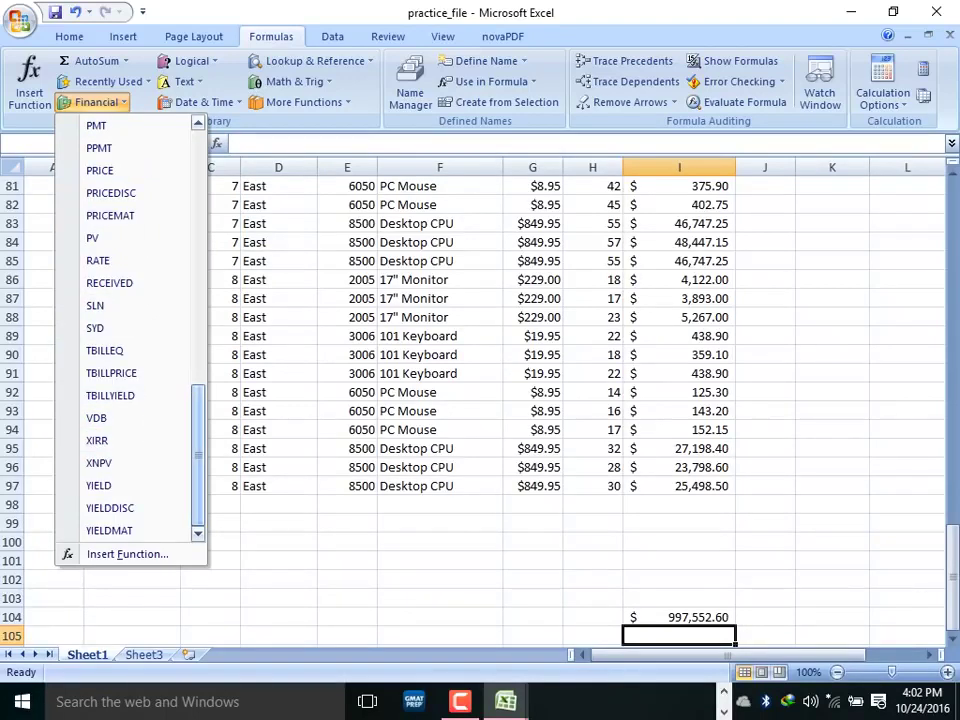
key("Escape")
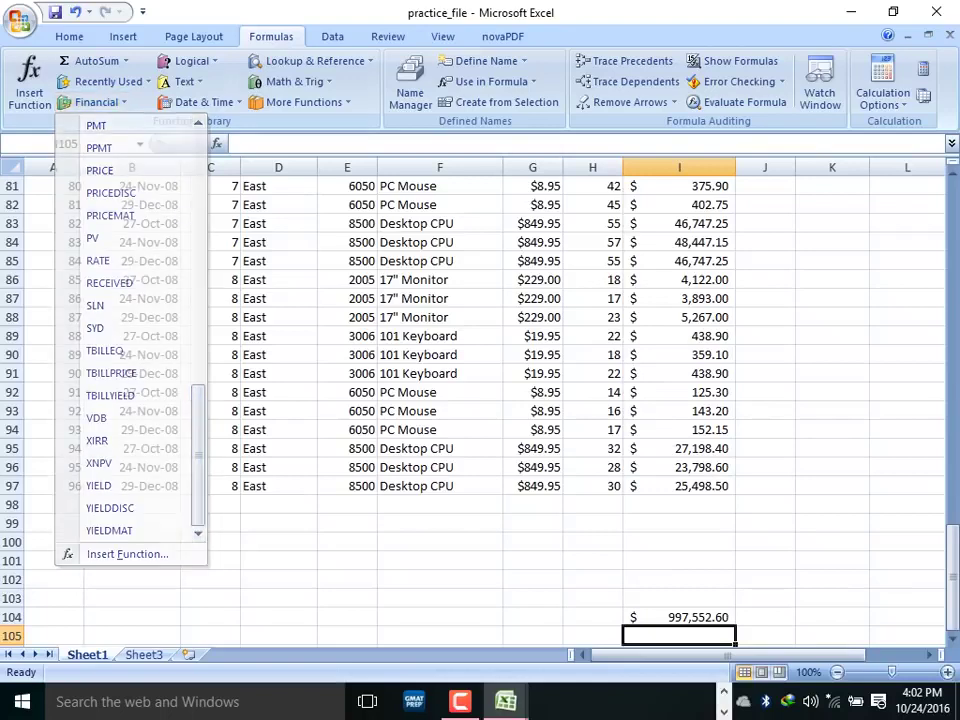
left_click(190, 61)
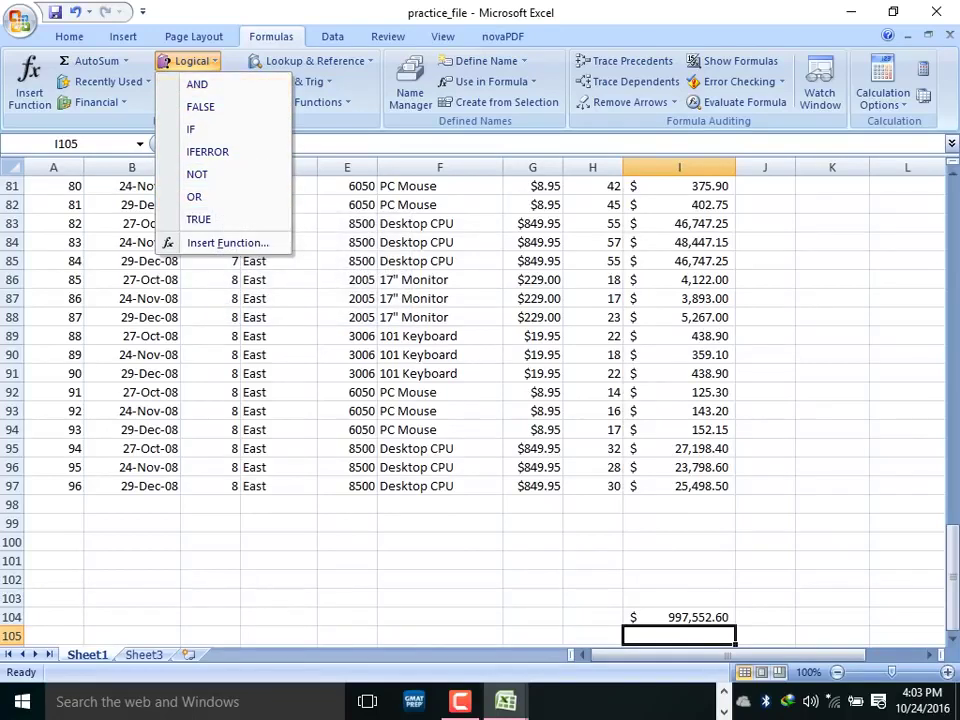
key("Escape")
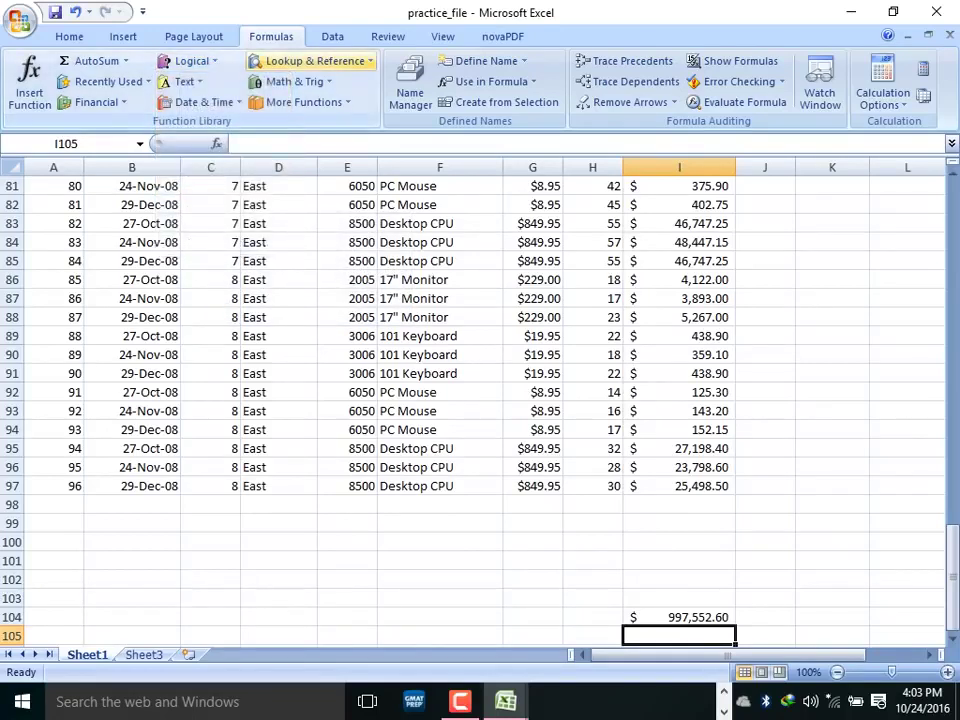
left_click(181, 82)
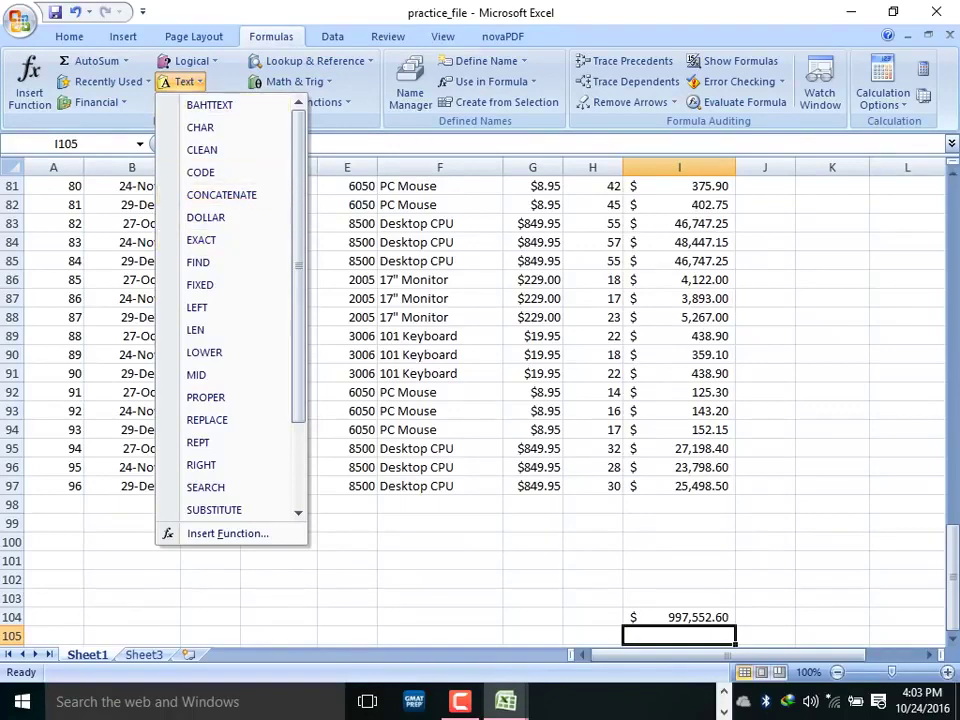
key("Escape")
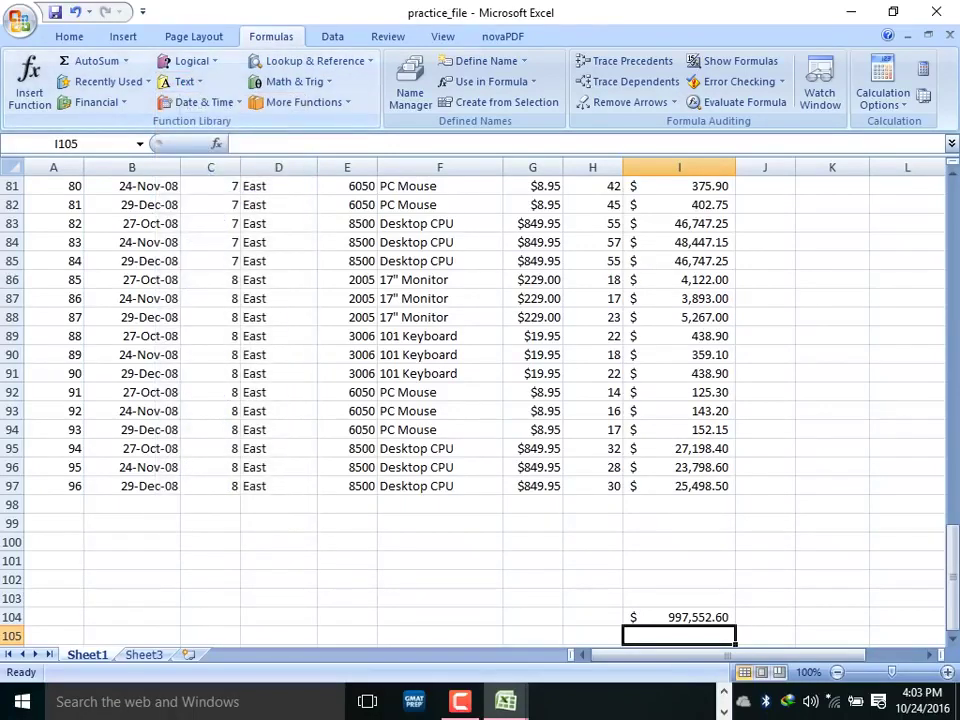
left_click(204, 102)
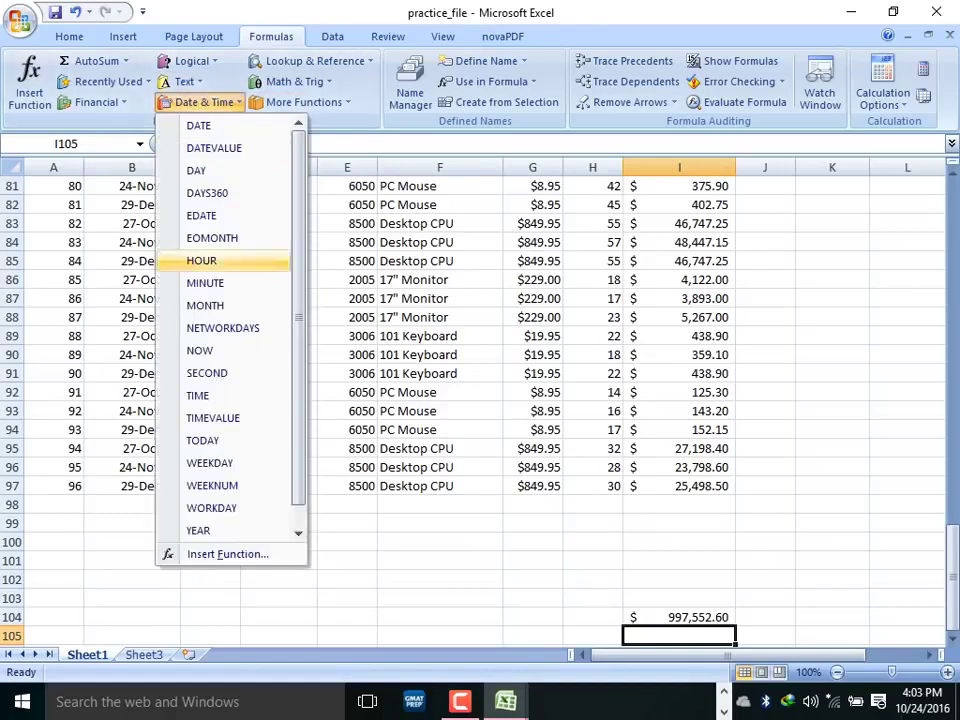
scroll(228, 330, "down", 1)
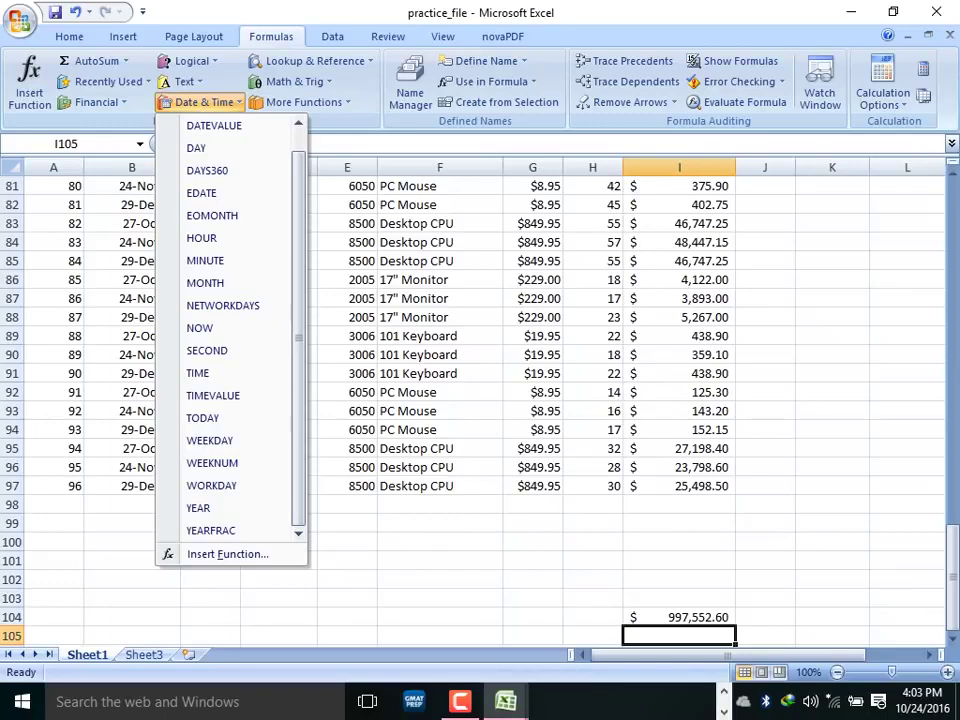
left_click(315, 61)
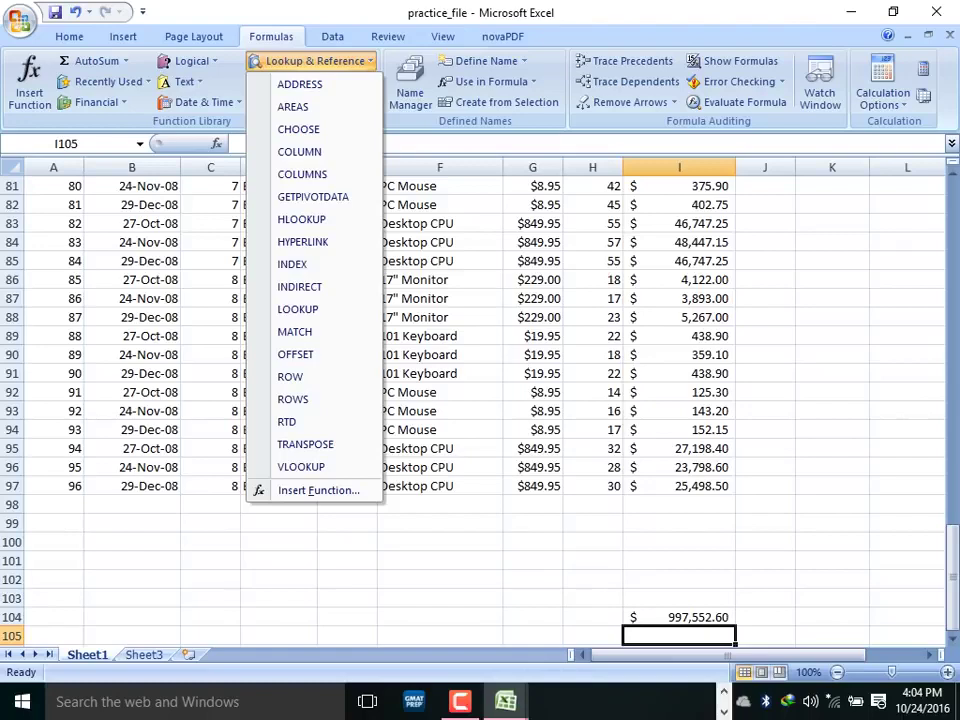
key("Escape")
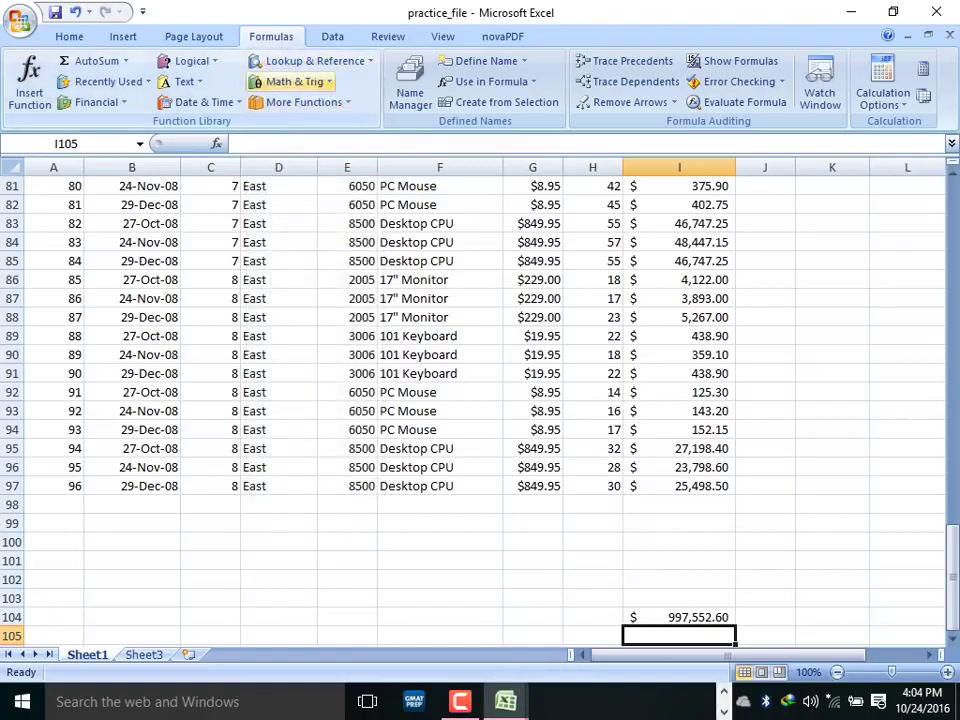
left_click(300, 102)
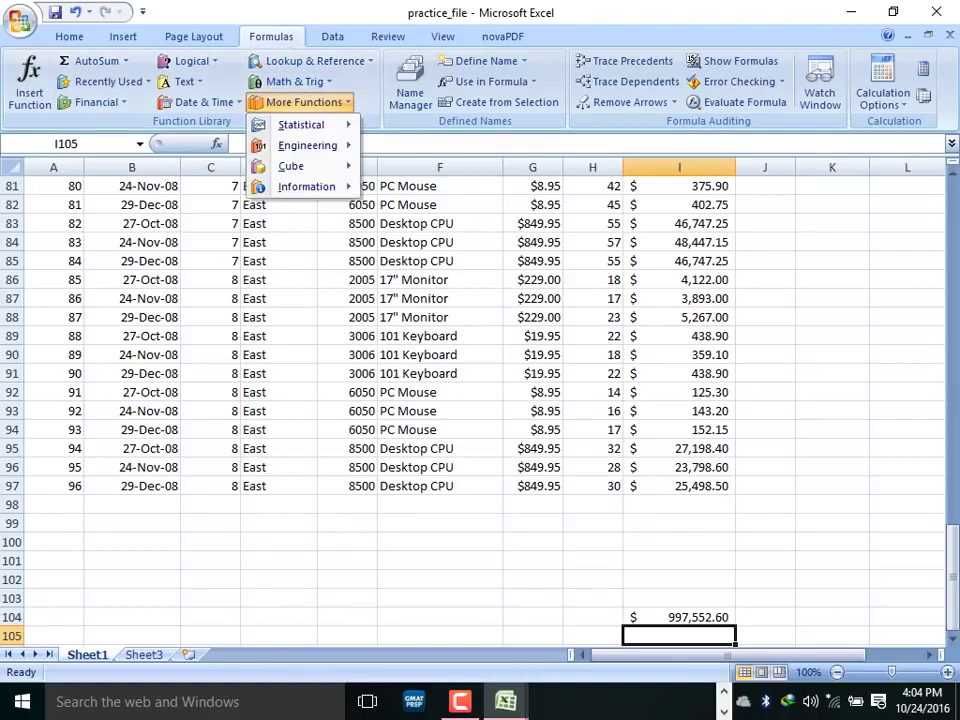
key("Escape")
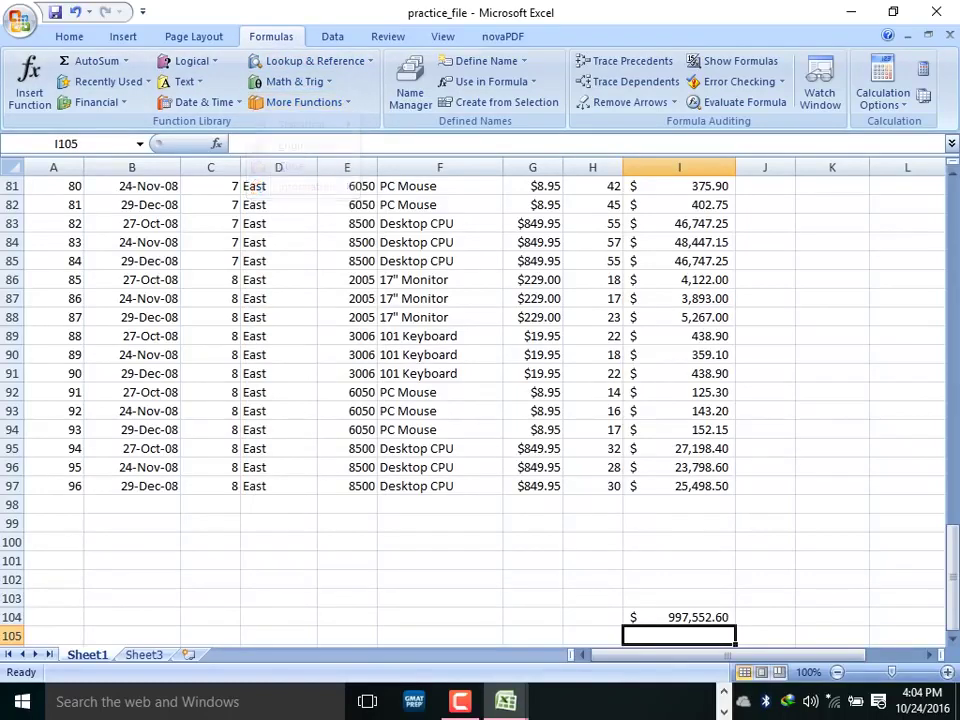
scroll(480, 400, "up", 17)
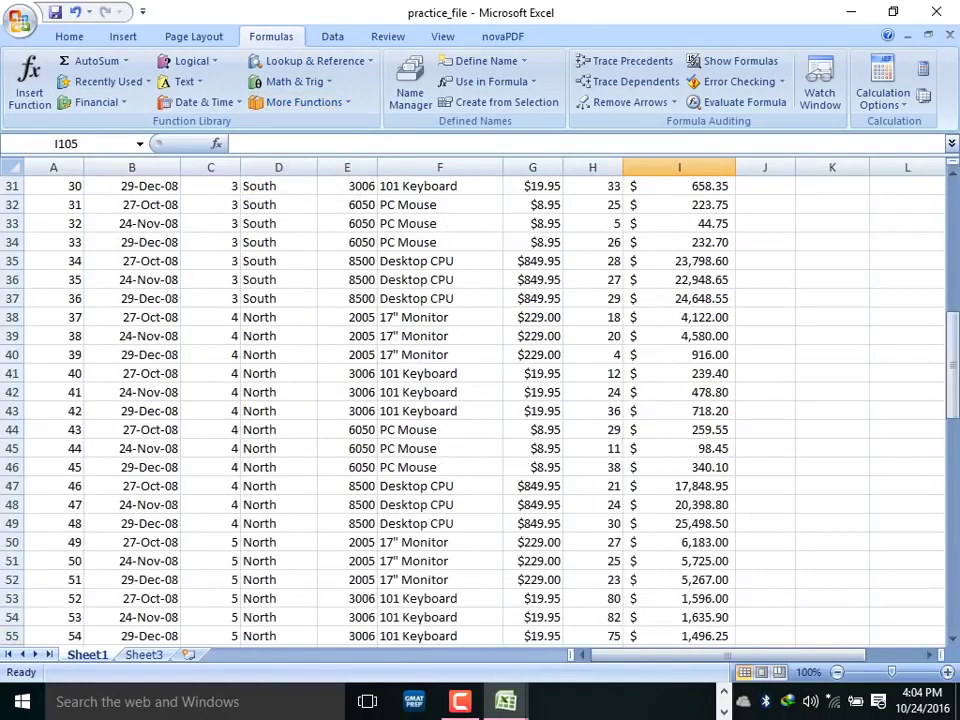
Insert an HLOOKUP function into I105 from the Insert Function dialog.
key("shift+F3")
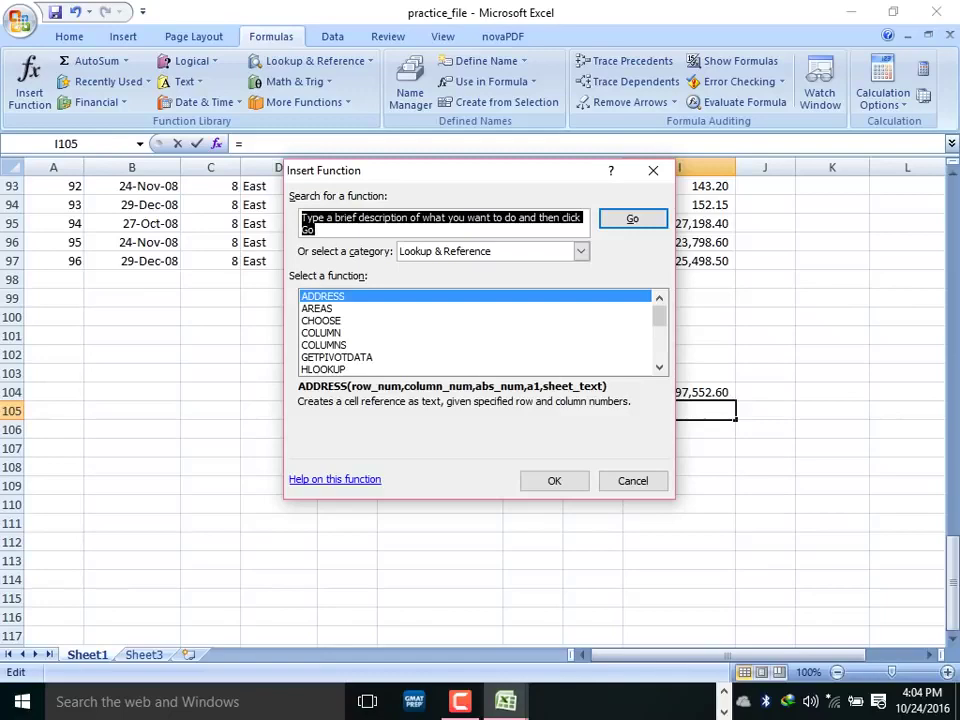
double_click(323, 369)
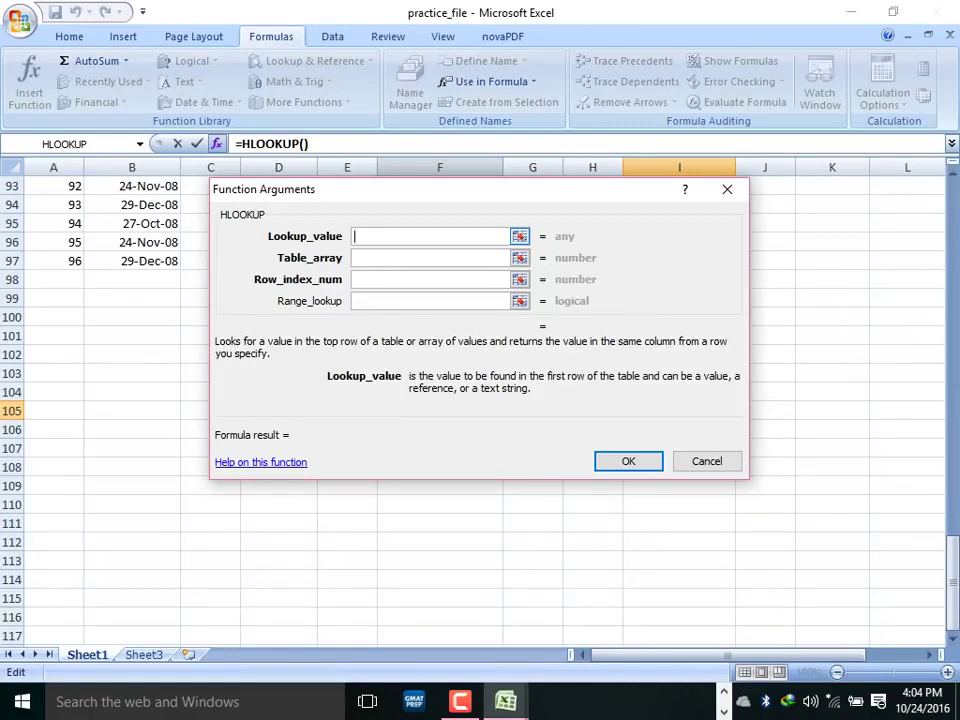
Inspect the four HLOOKUP argument boxes, then open the HLOOKUP help article.
left_click(400, 258)
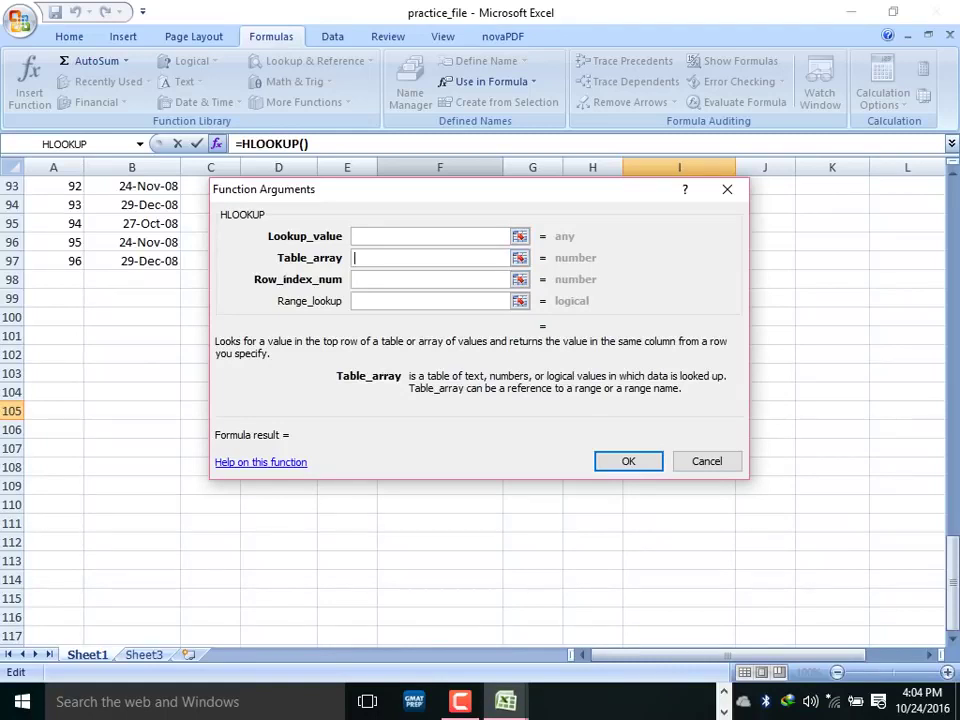
left_click(430, 236)
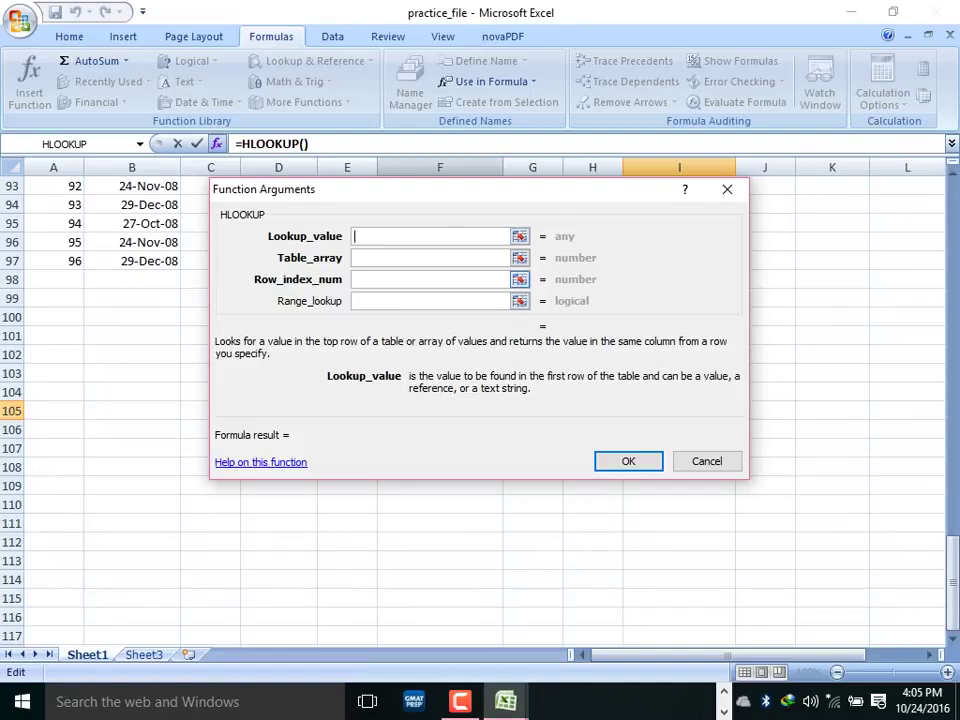
left_click(430, 279)
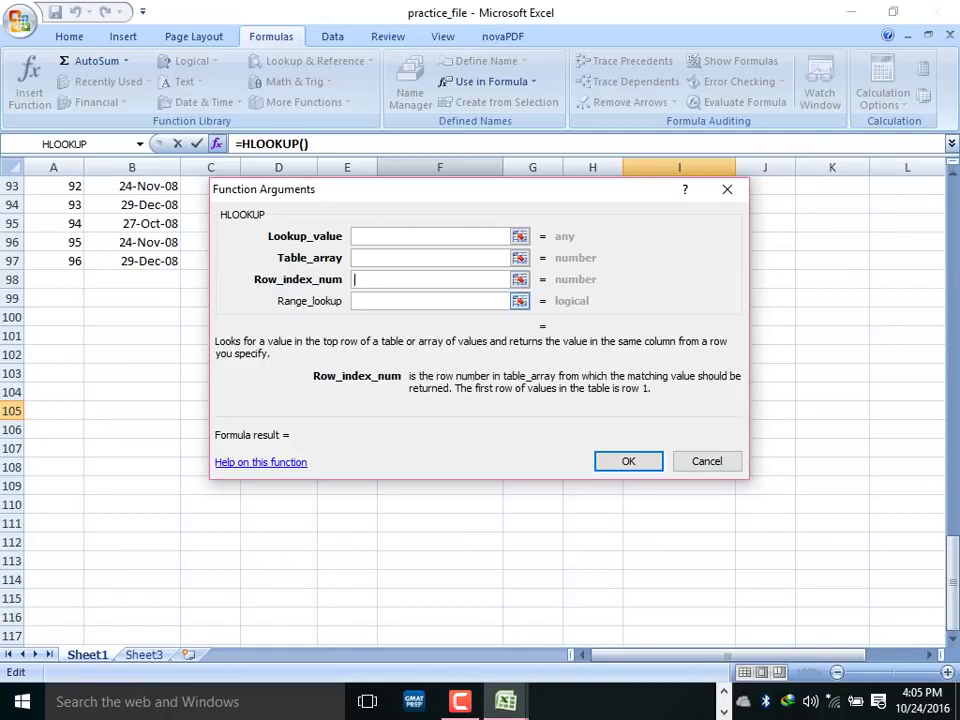
left_click(430, 301)
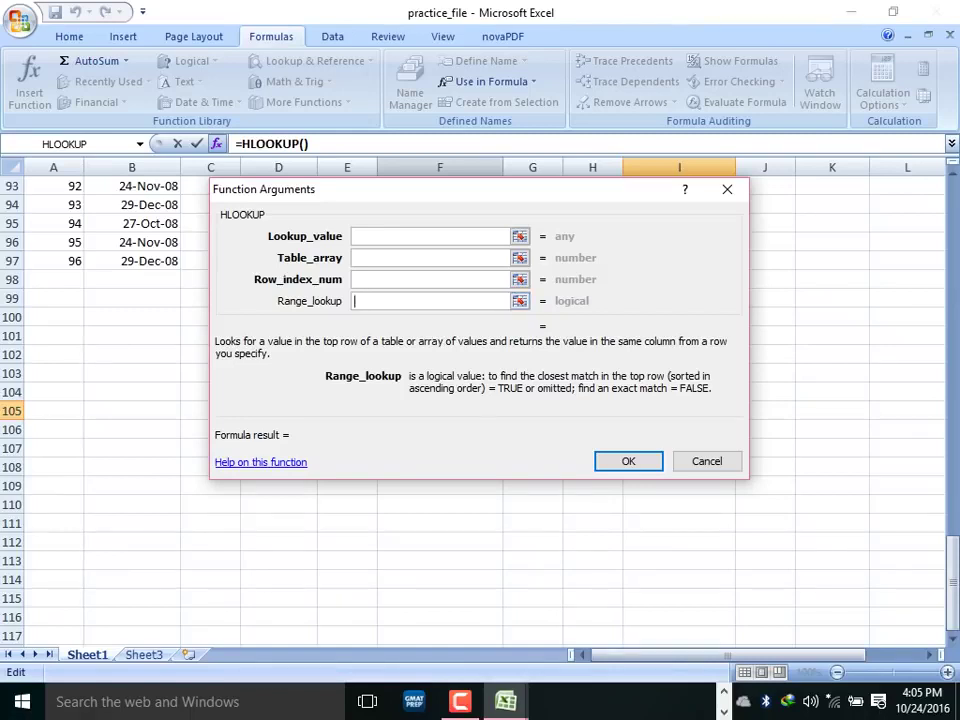
left_click(260, 462)
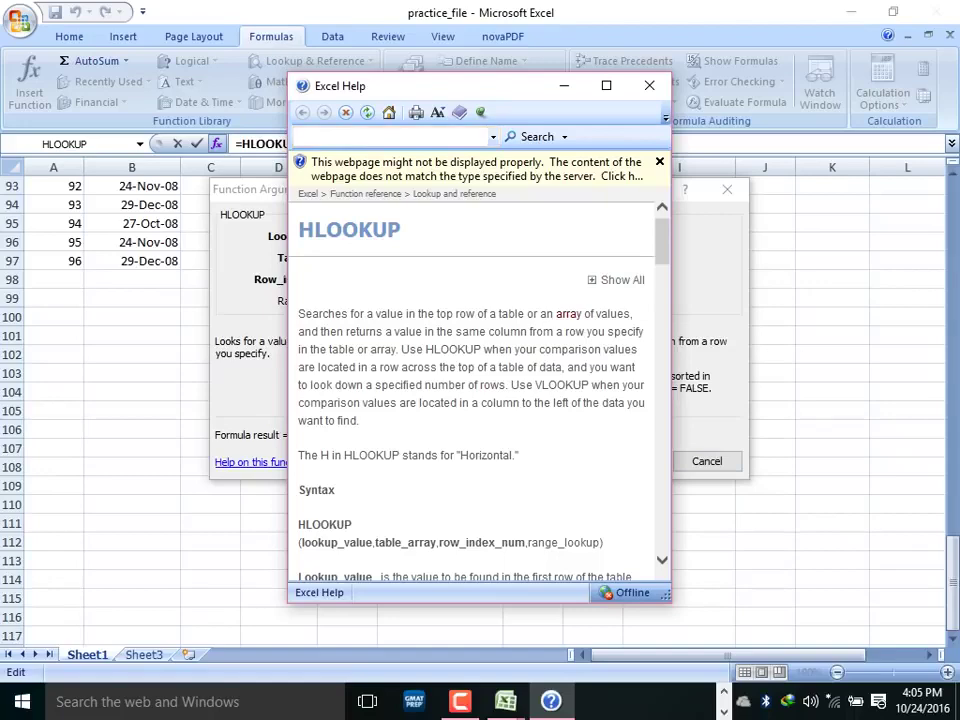
Scroll through the HLOOKUP help examples, then close the Help window.
scroll(478, 390, "down", 5)
scroll(478, 390, "down", 5)
scroll(478, 390, "down", 5)
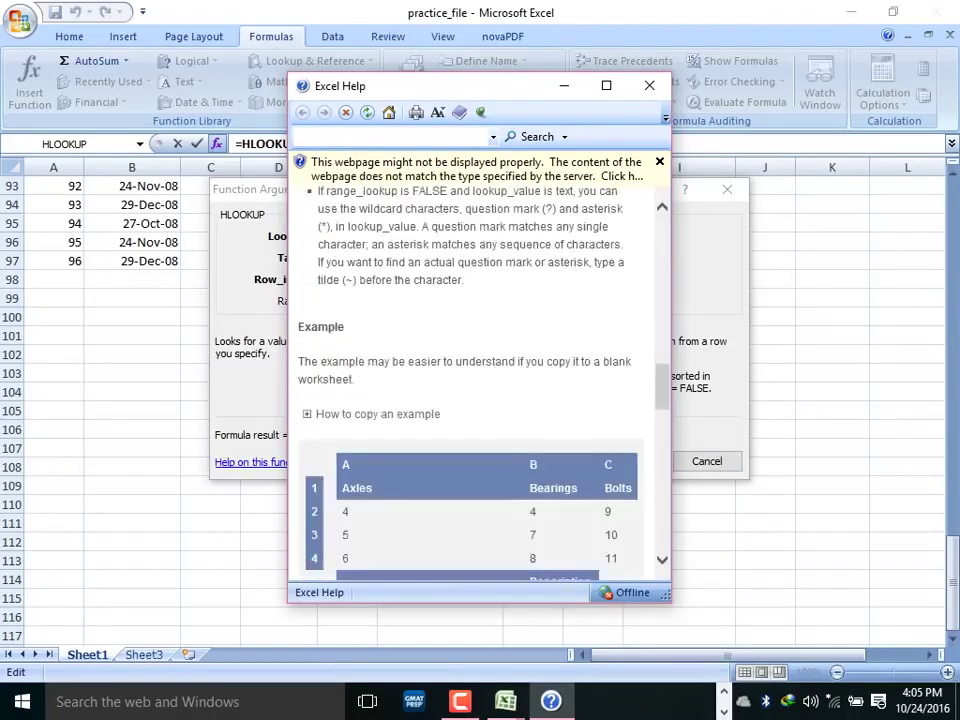
scroll(478, 390, "down", 5)
scroll(478, 390, "up", 5)
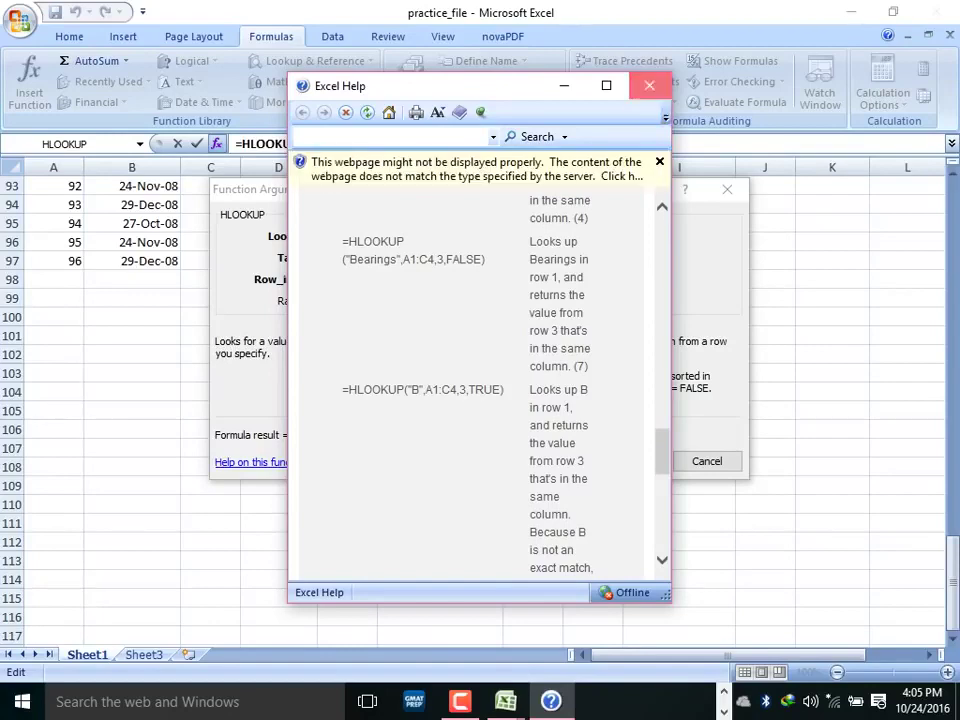
key("alt+F4")
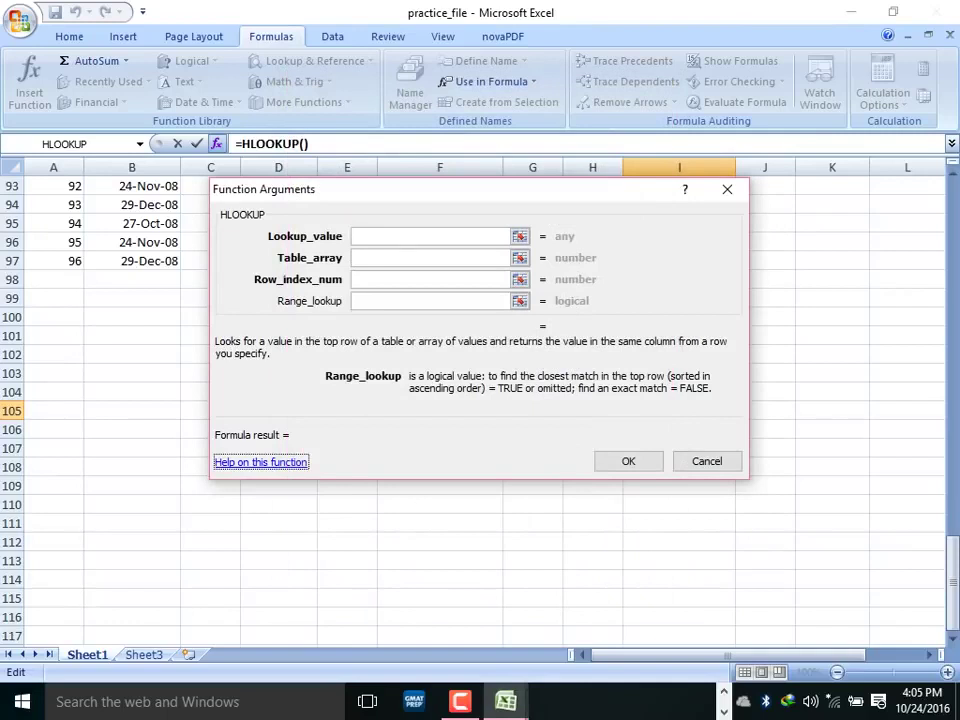
Cancel the unfinished HLOOKUP and clear the contents of D5:D16 on Sheet3.
left_click(706, 461)
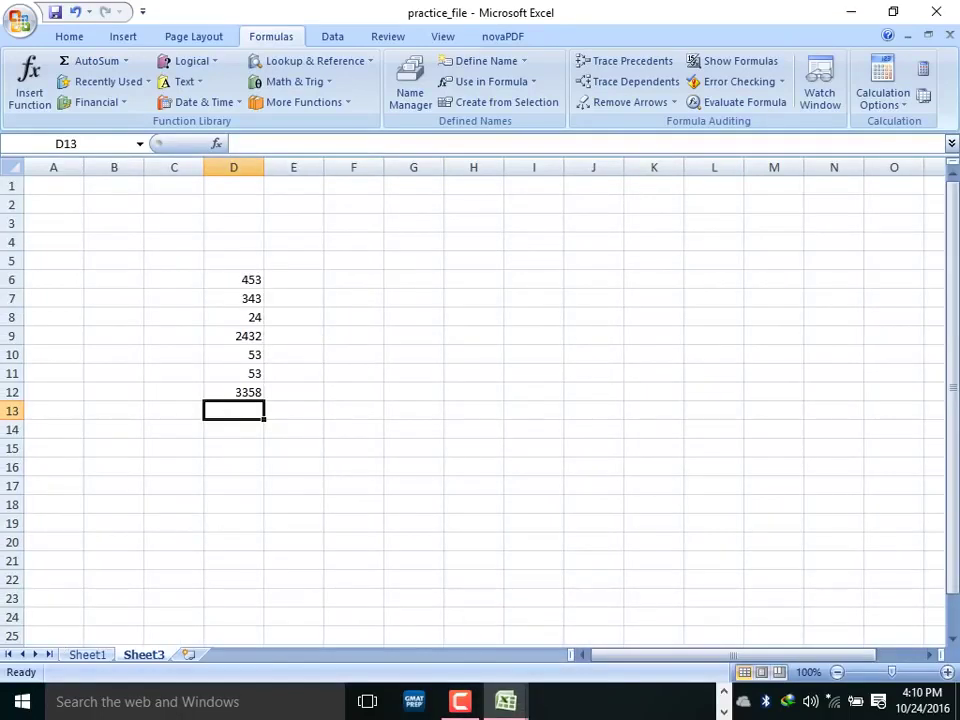
left_click_drag(233, 260, 240, 466)
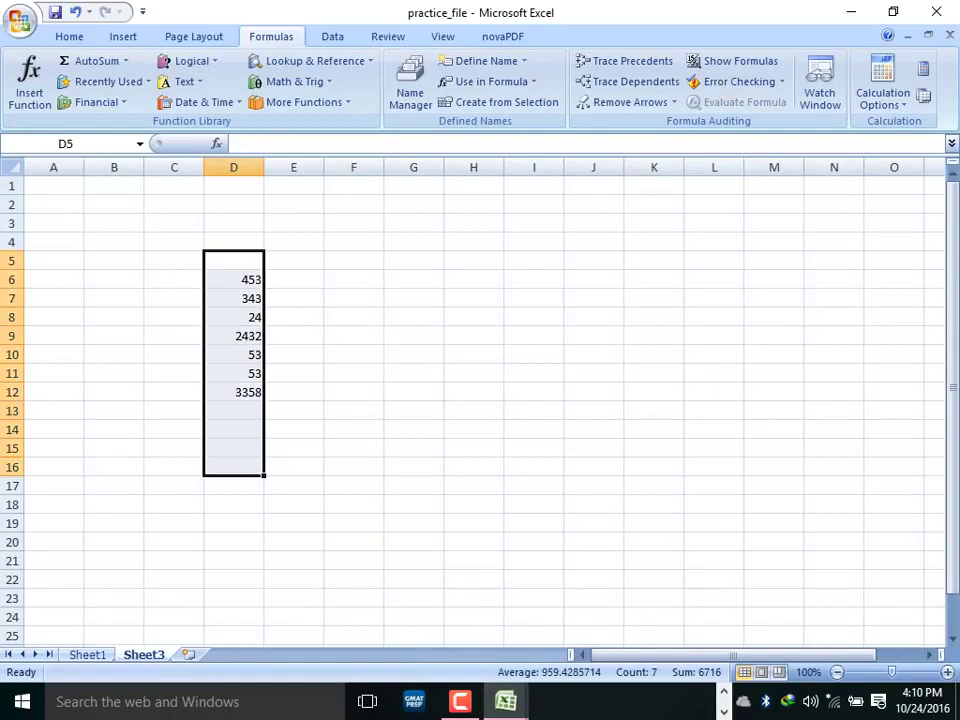
right_click(253, 470)
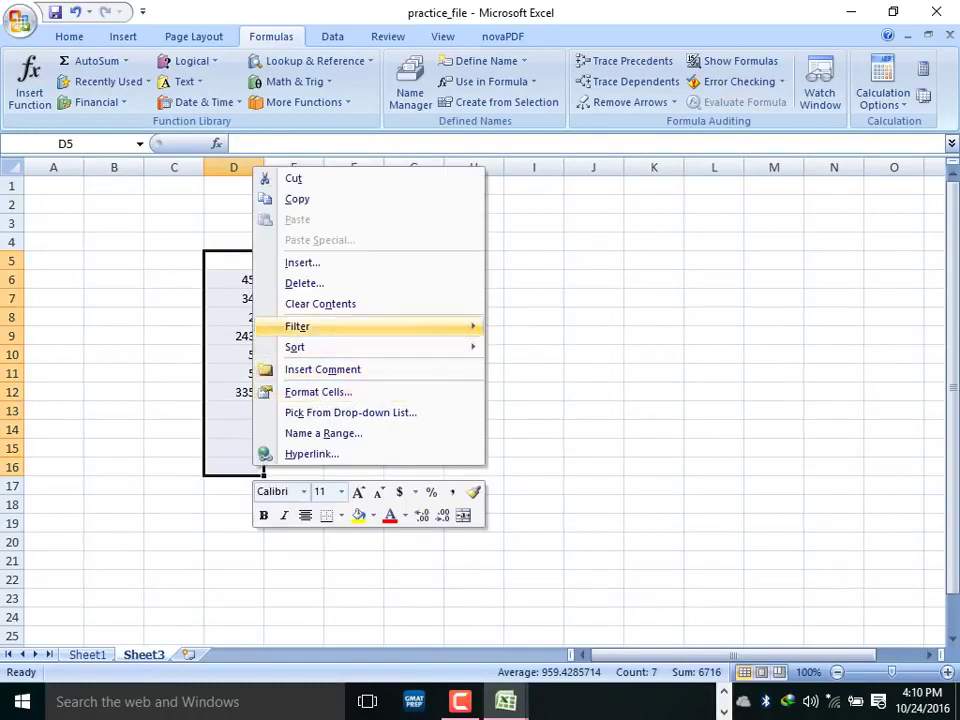
left_click(320, 303)
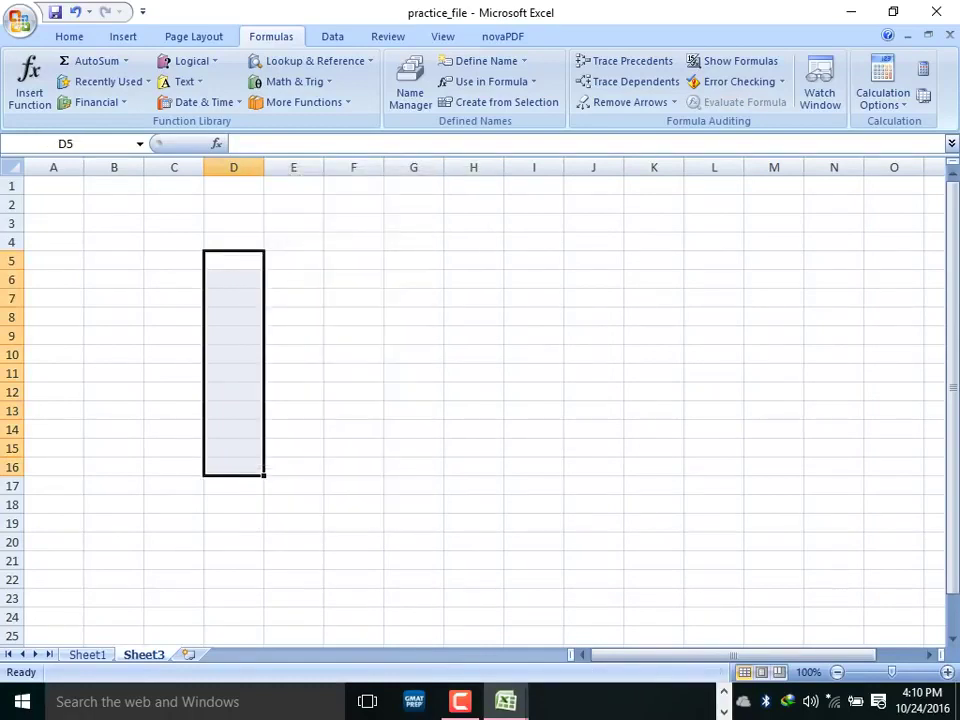
Rename the Sheet3 tab to Date.
right_click(145, 654)
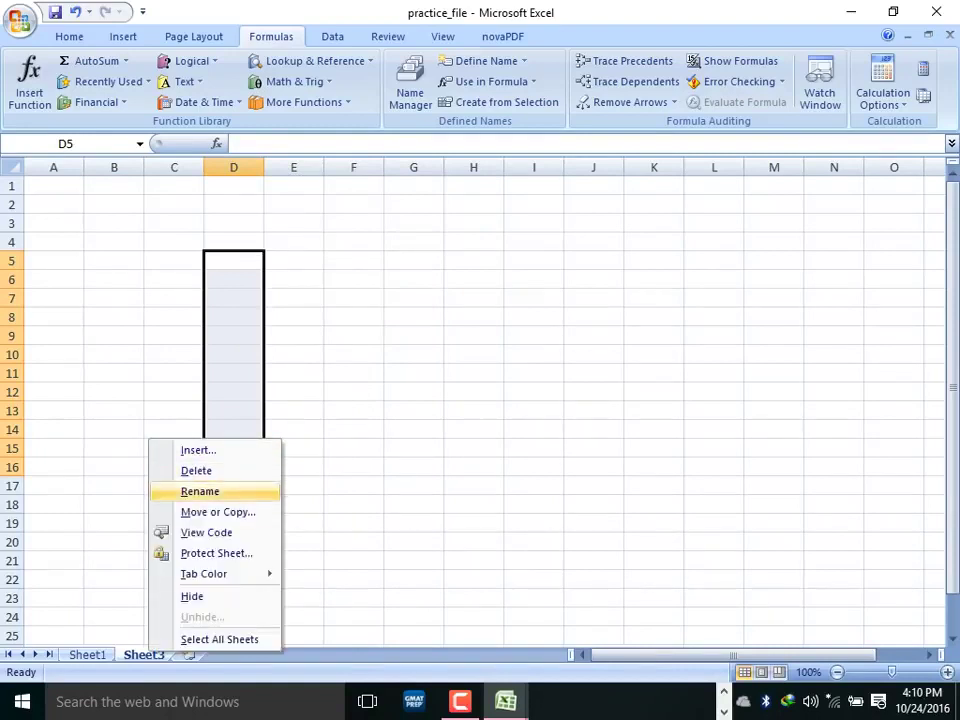
left_click(200, 491)
type("Da")
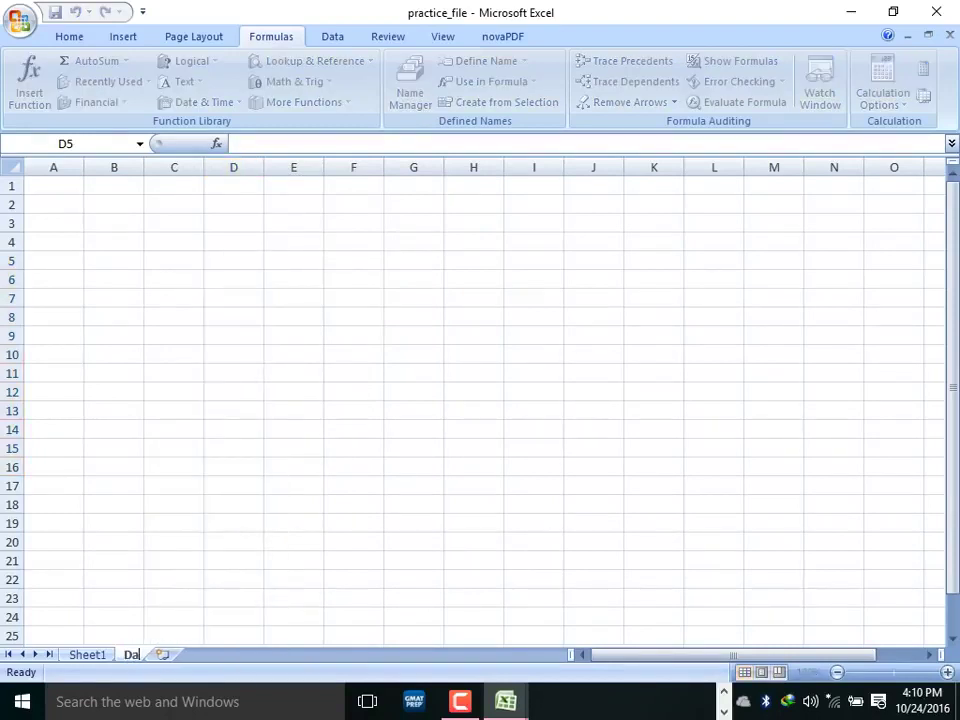